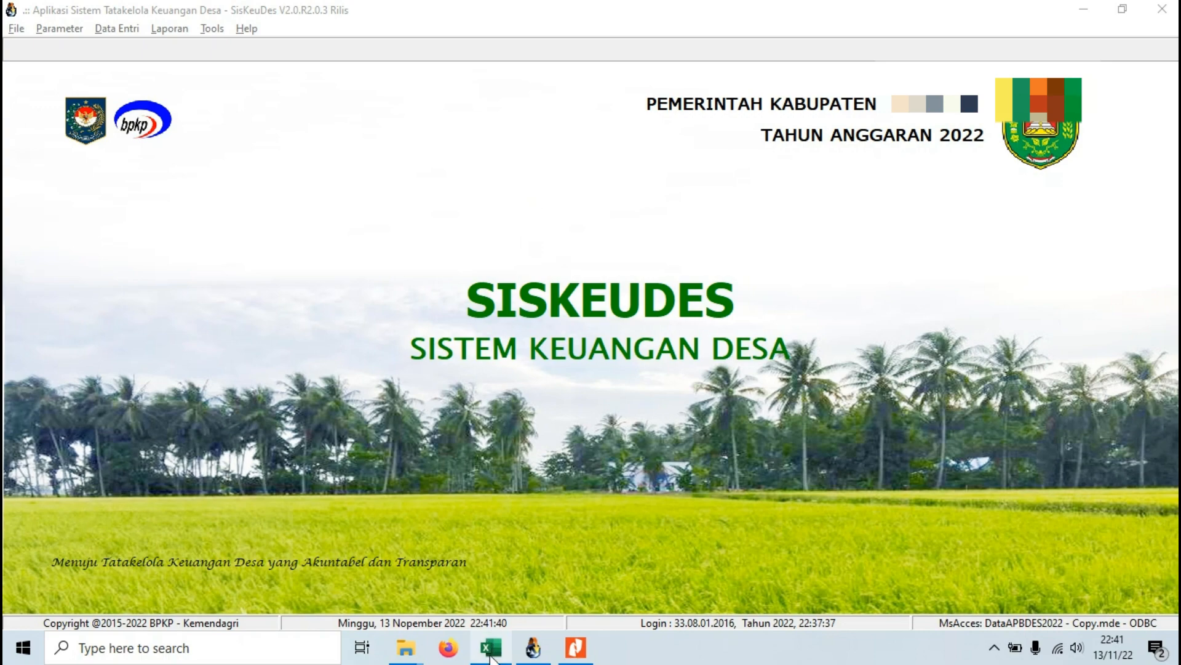
# Step: Switch to the Simulasi Jamkes ADD workbook in Excel and examine the ADD ceiling, insurance deduction and cash transfer for Tahap 1 to 3
pyautogui.moveTo(491, 647)
pyautogui.click(490, 535)
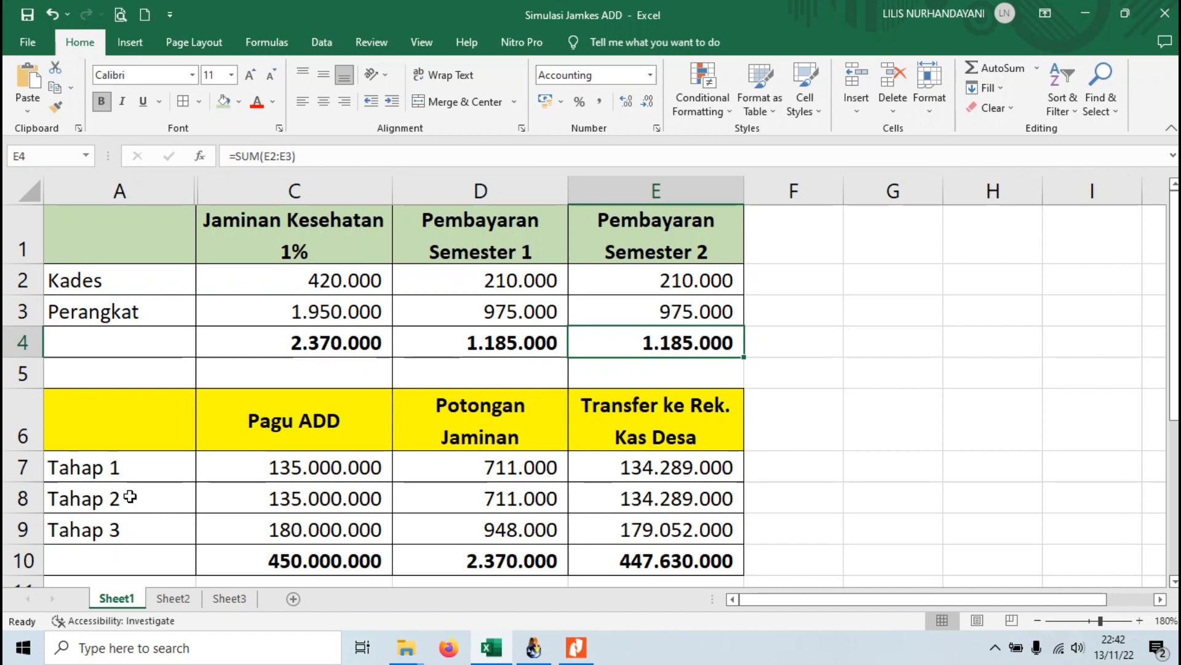
pyautogui.click(117, 472)
pyautogui.click(126, 497)
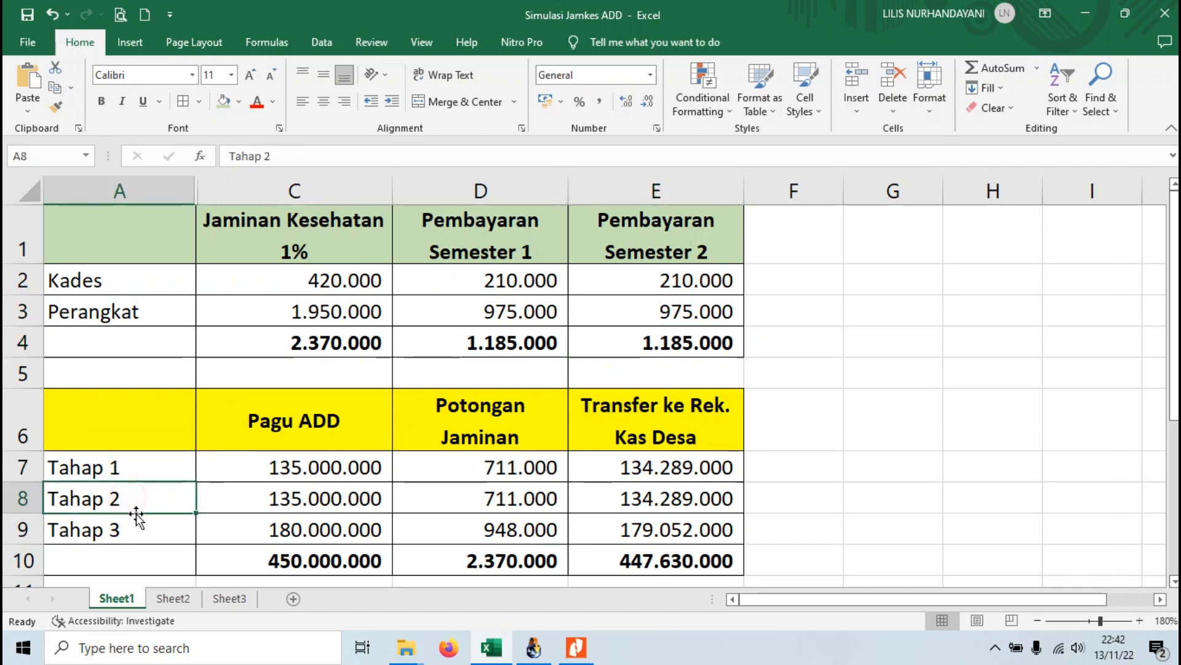
pyautogui.click(136, 524)
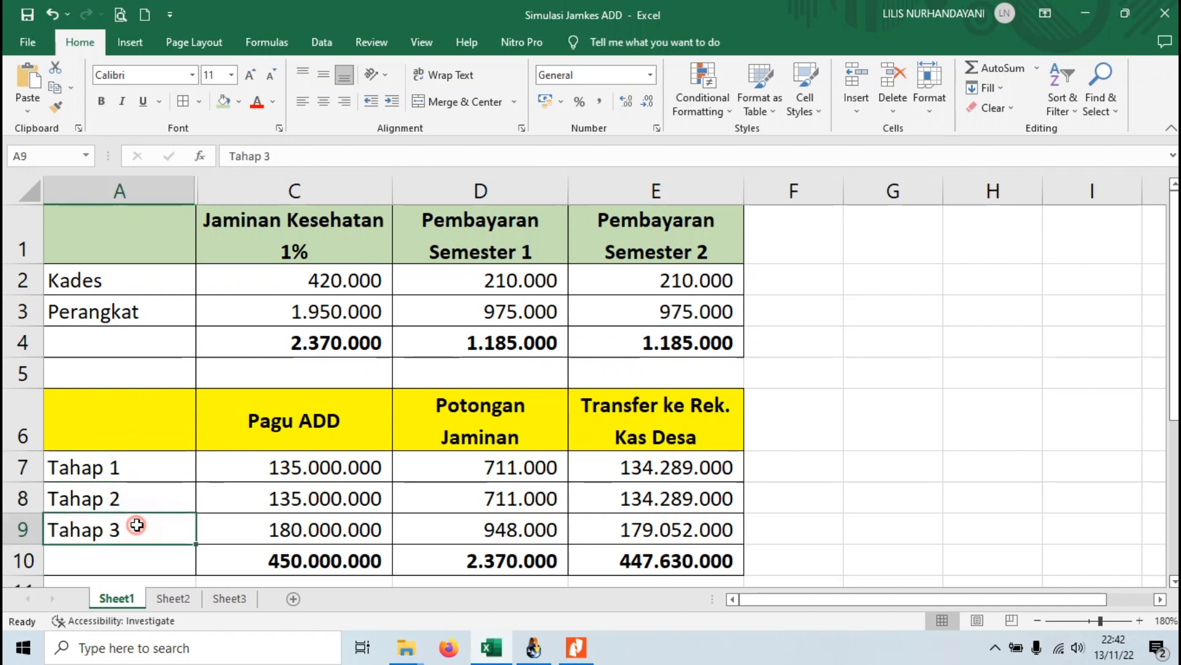
pyautogui.click(307, 467)
pyautogui.click(318, 498)
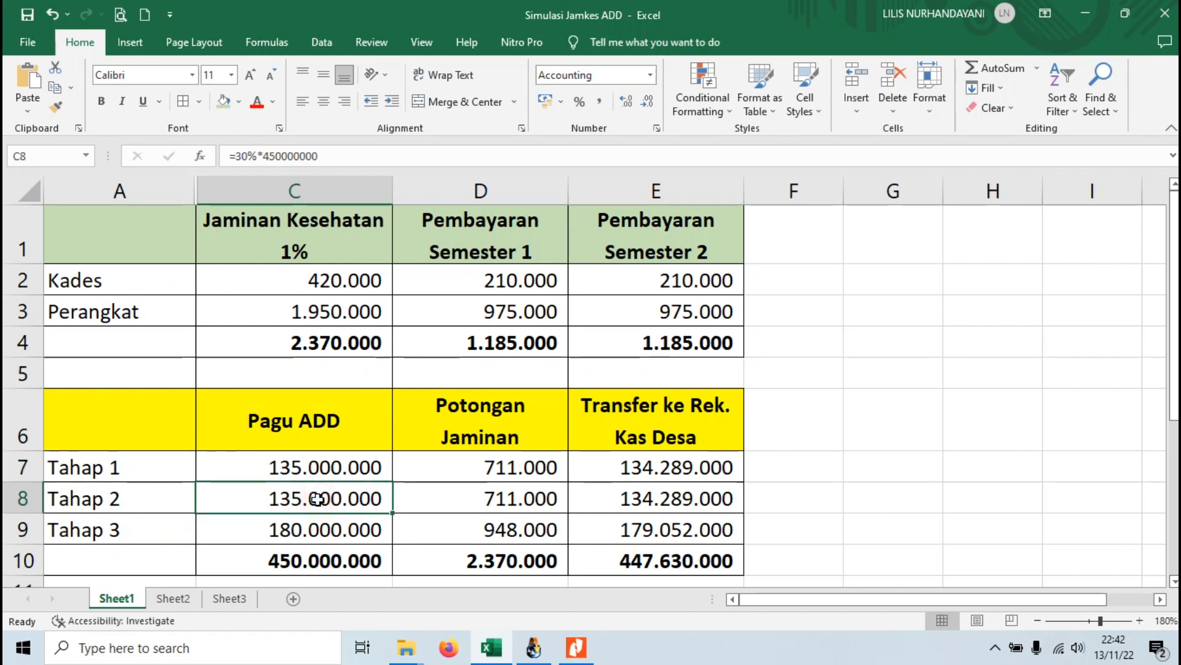
pyautogui.click(323, 533)
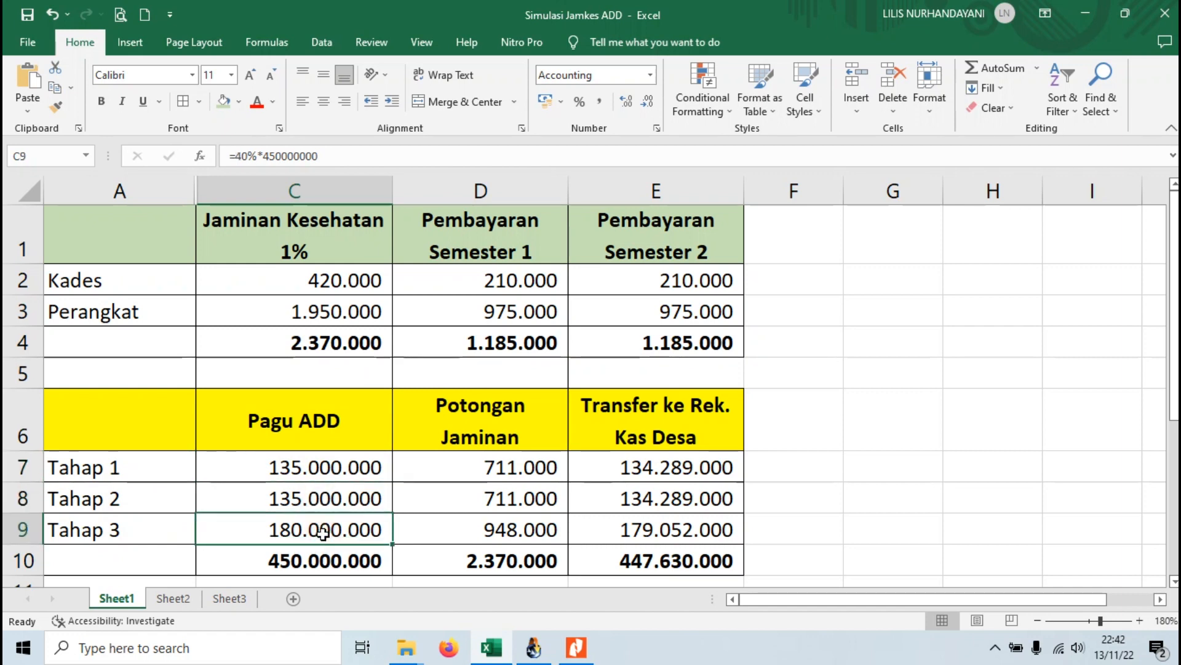
pyautogui.click(324, 461)
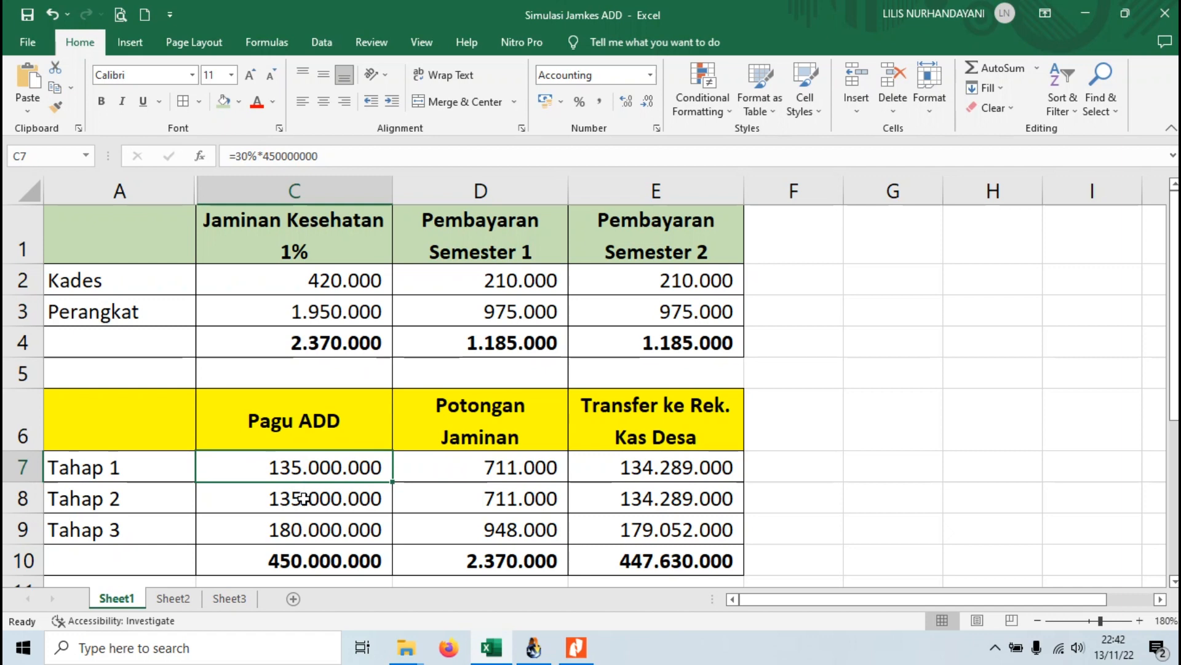
pyautogui.click(295, 530)
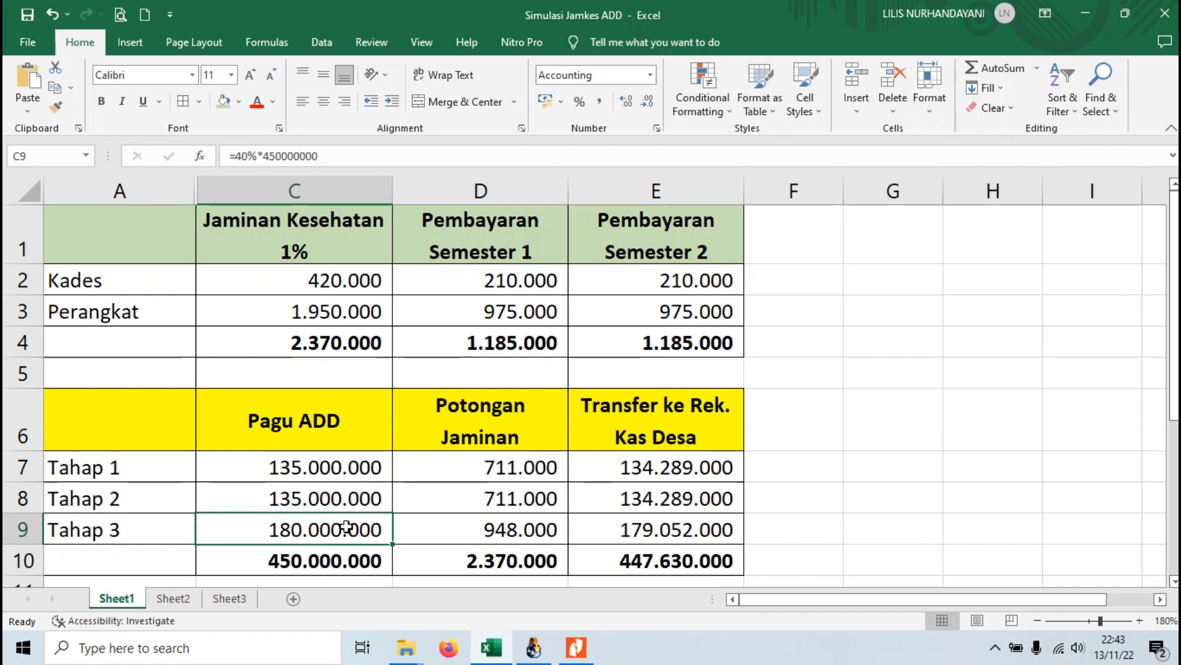
pyautogui.click(683, 467)
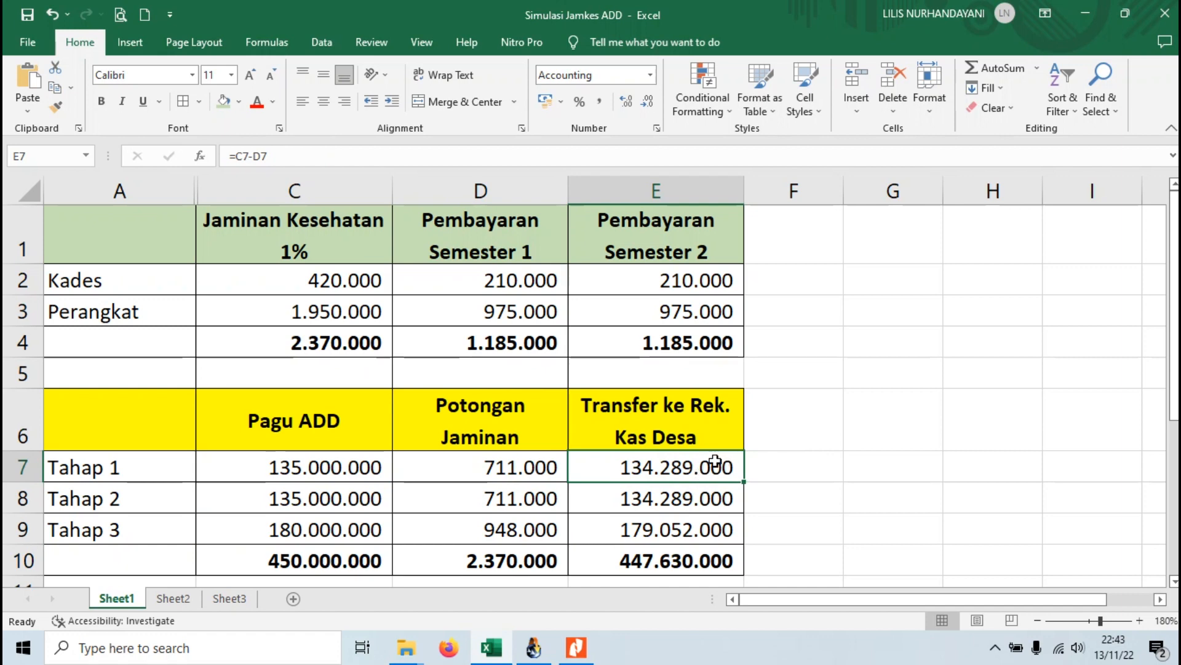
pyautogui.click(488, 468)
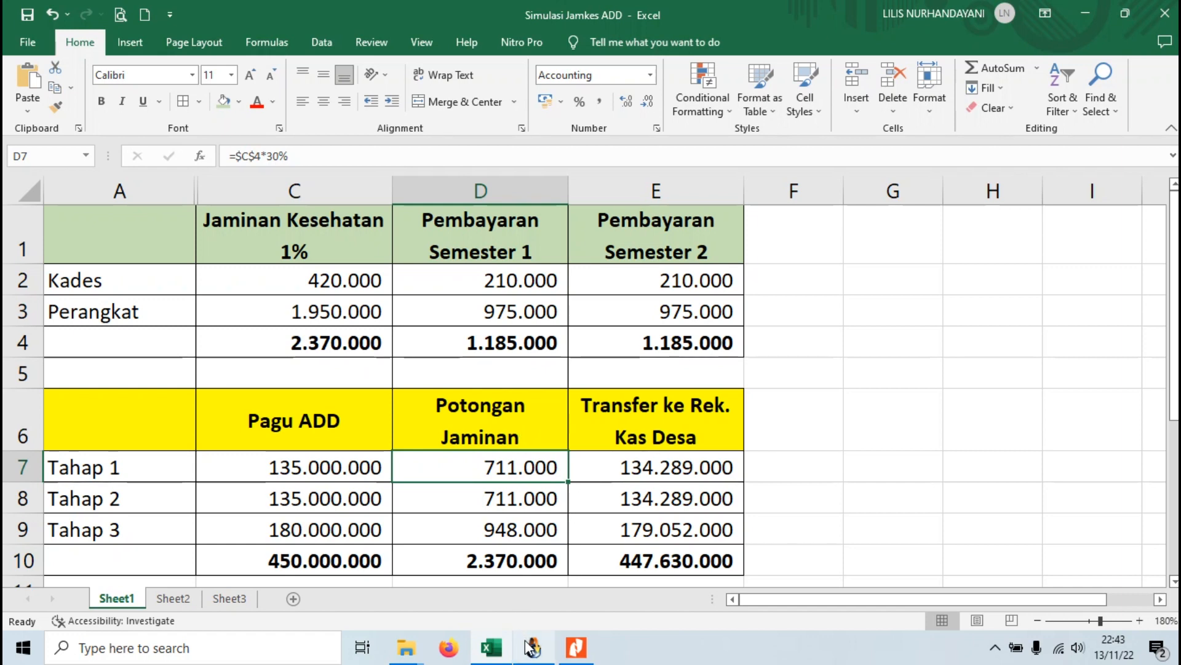
# Step: Switch to SisKeuDes, review the Terima ADD Tahap 1, 2 and 3 entries in the village bank receipts, and close the receipts form
pyautogui.moveTo(535, 656)
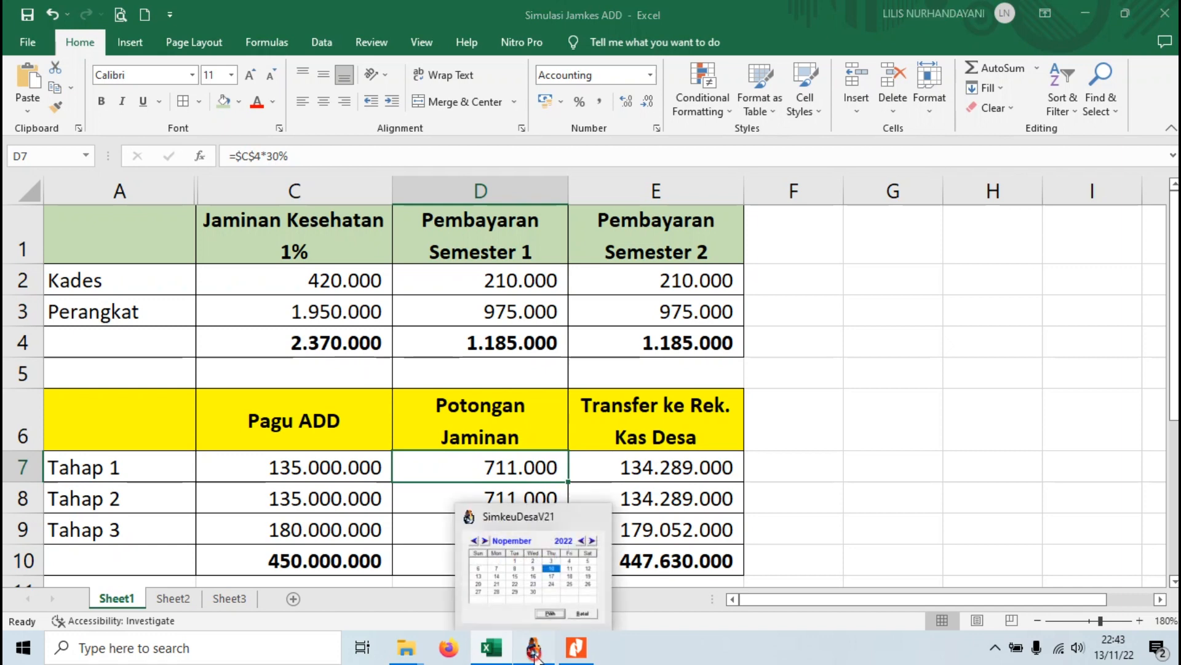
pyautogui.click(534, 656)
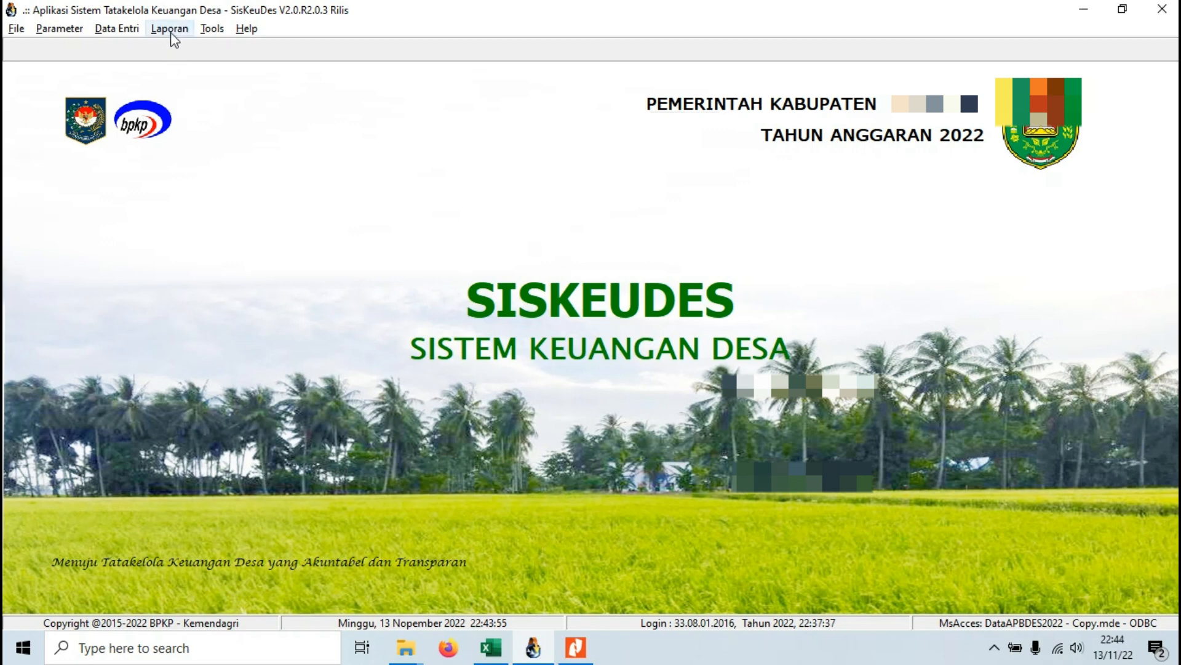
pyautogui.click(120, 32)
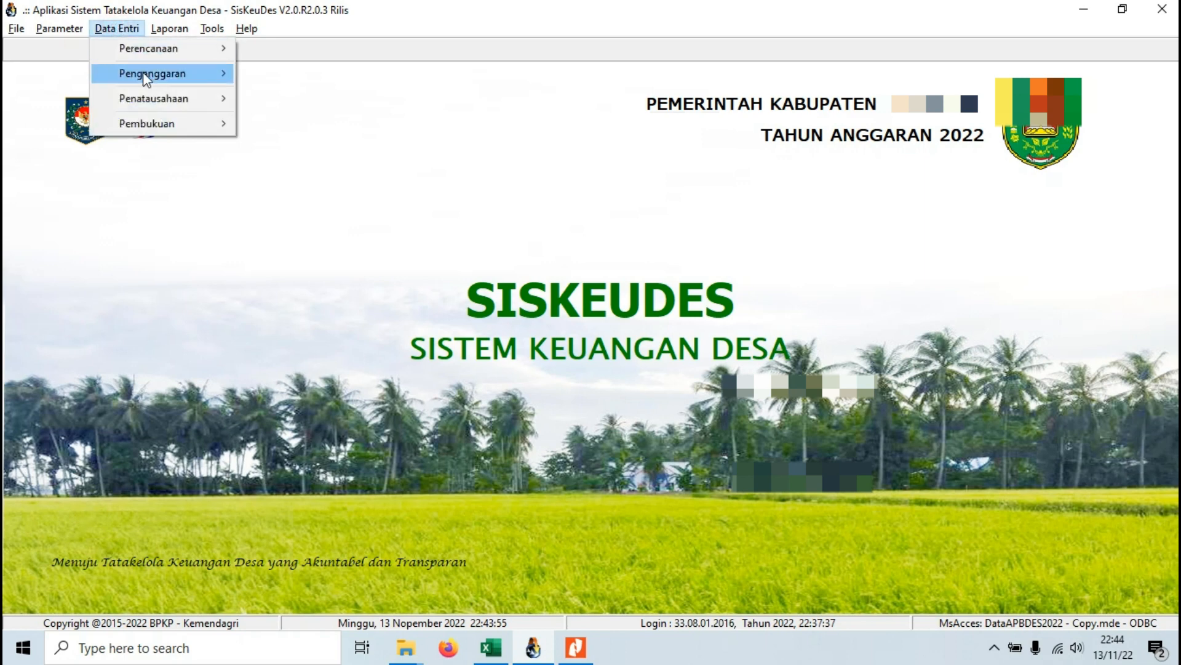
pyautogui.moveTo(155, 97)
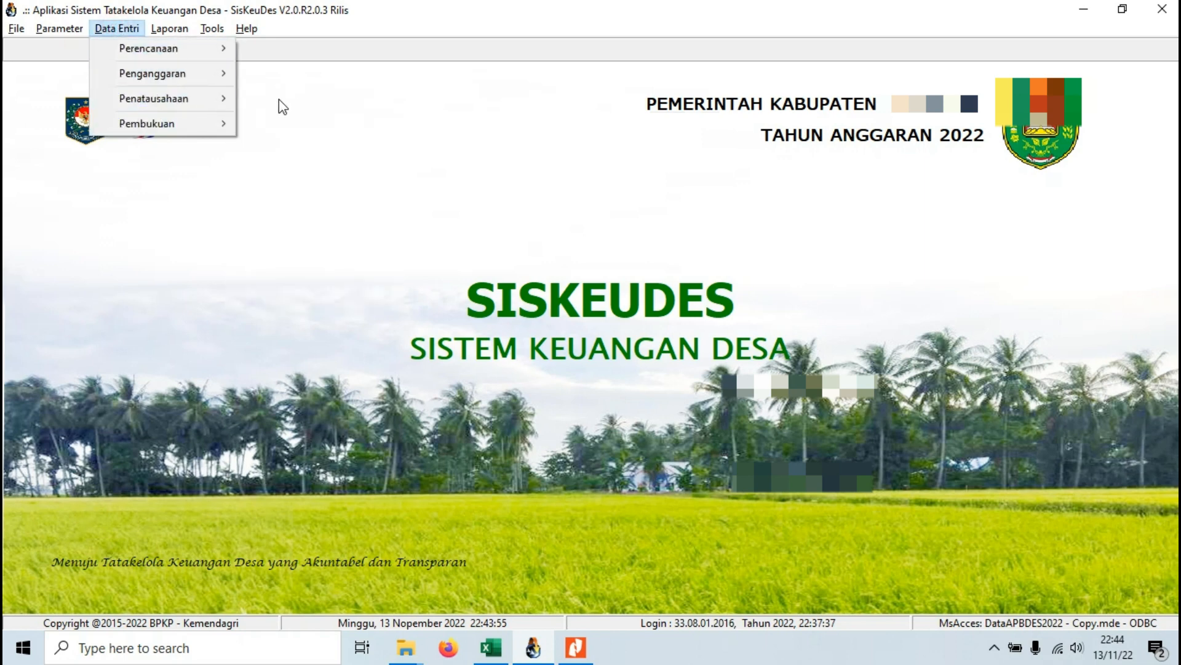
pyautogui.moveTo(225, 102)
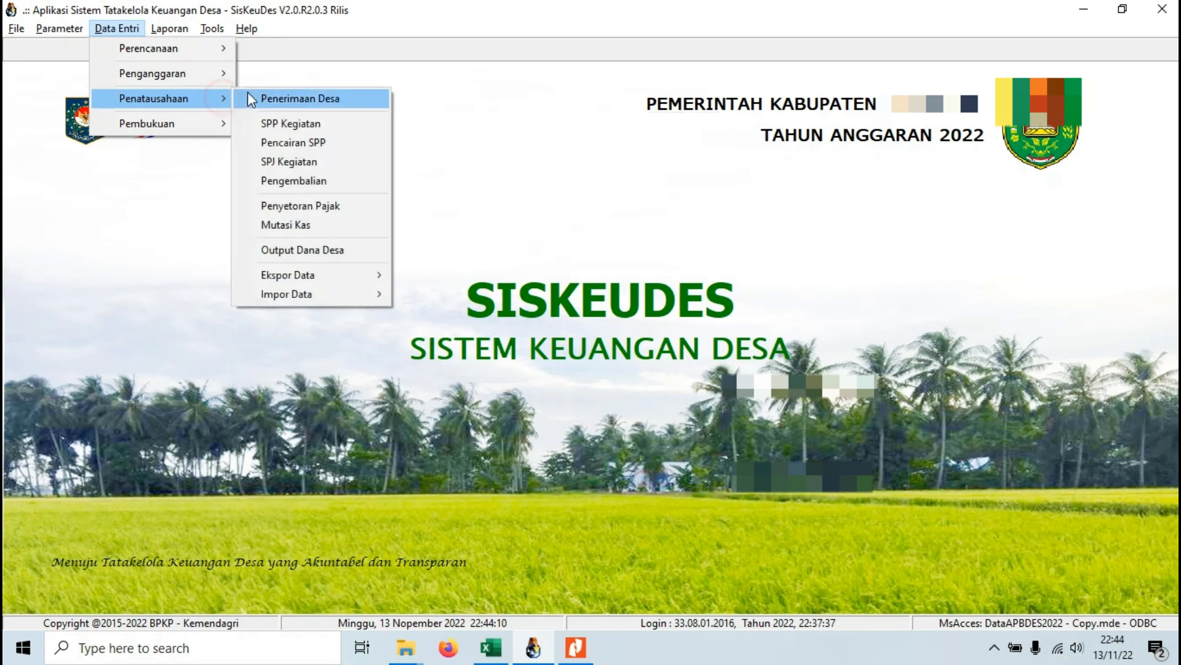
pyautogui.click(295, 97)
pyautogui.click(357, 240)
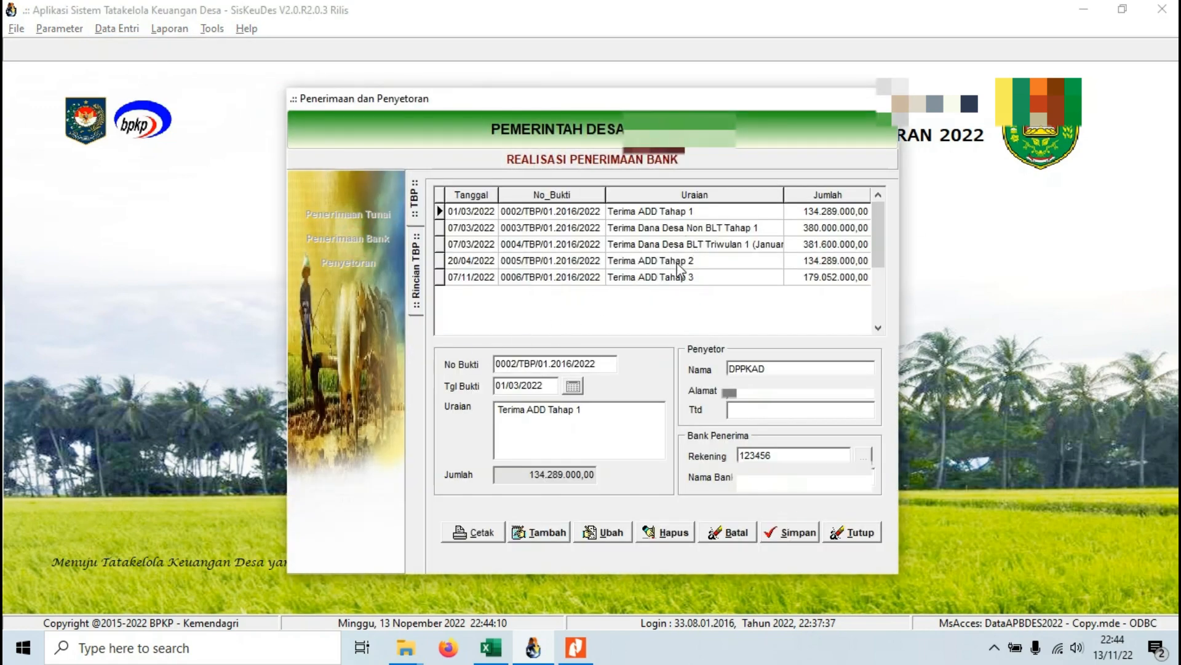
pyautogui.click(663, 212)
pyautogui.click(658, 261)
pyautogui.click(662, 277)
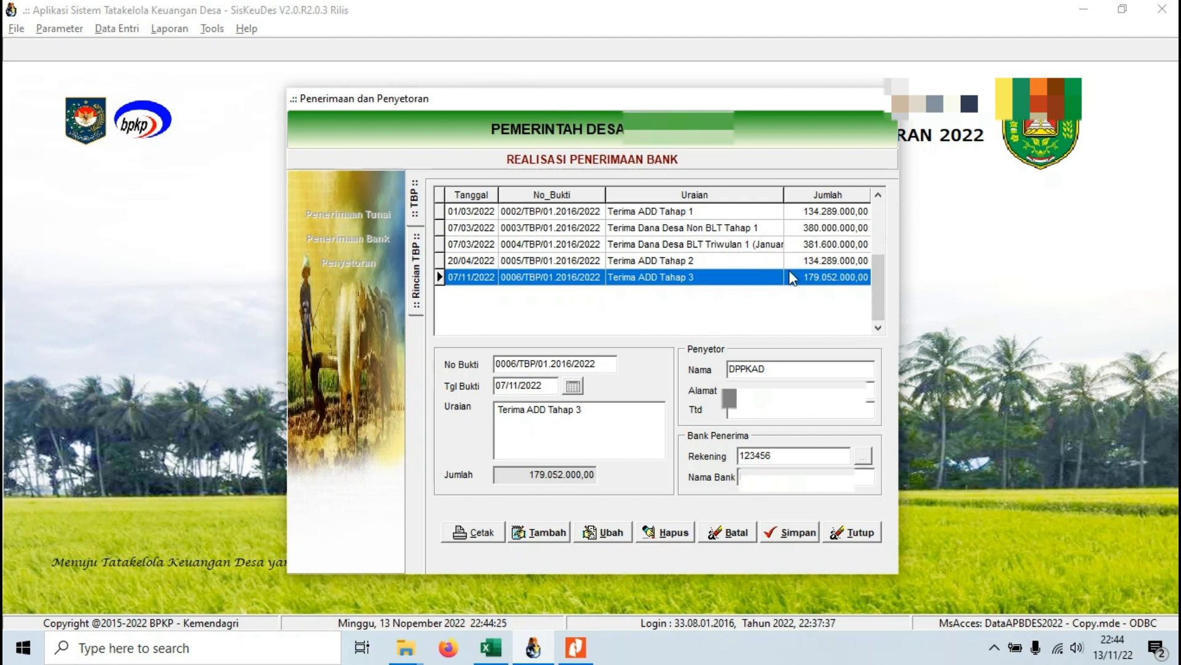
pyautogui.click(854, 533)
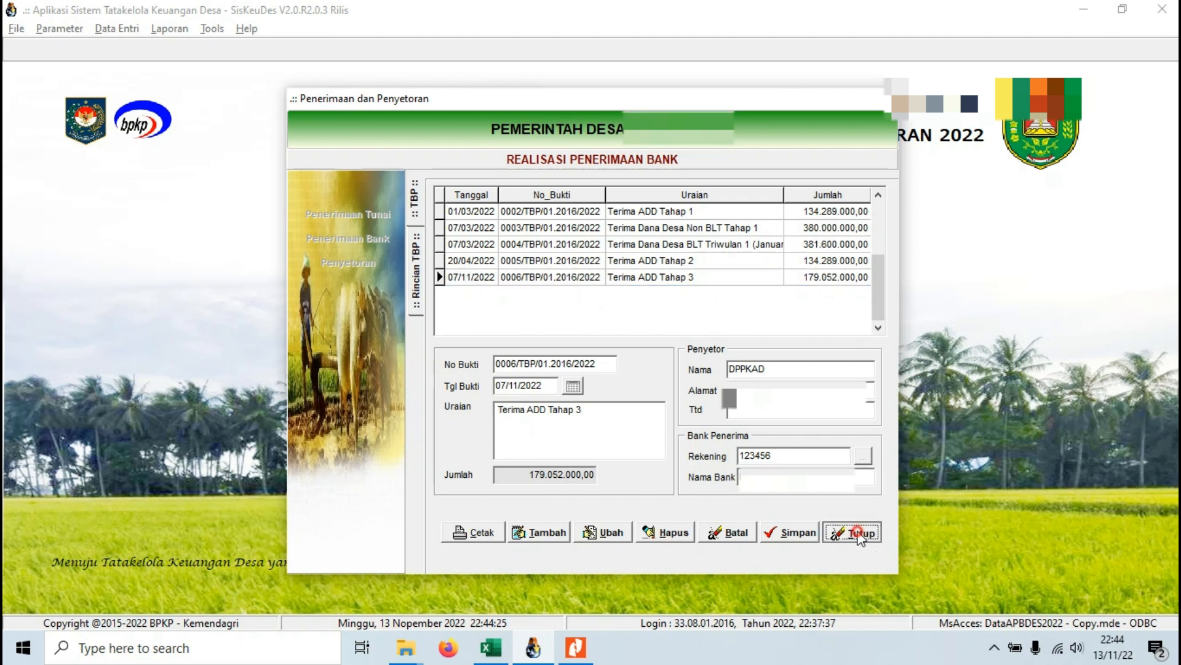
pyautogui.click(800, 518)
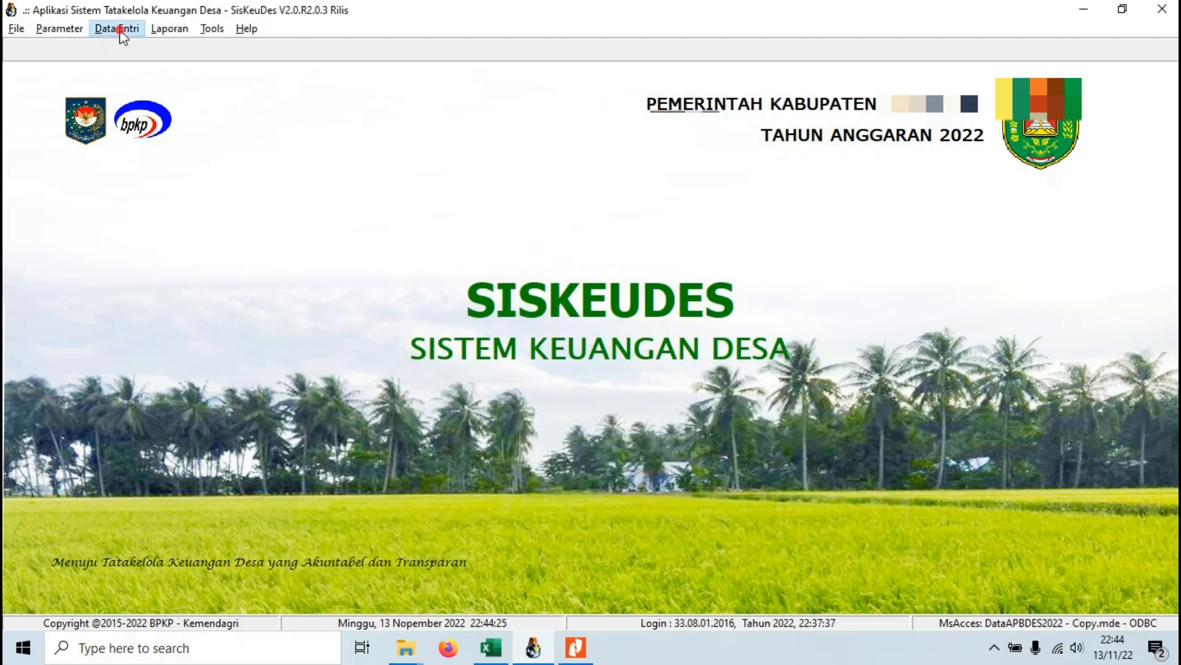
# Step: Open the SPP Definitif list of the activity payment requests under Penatausahaan
pyautogui.click(118, 29)
pyautogui.moveTo(145, 98)
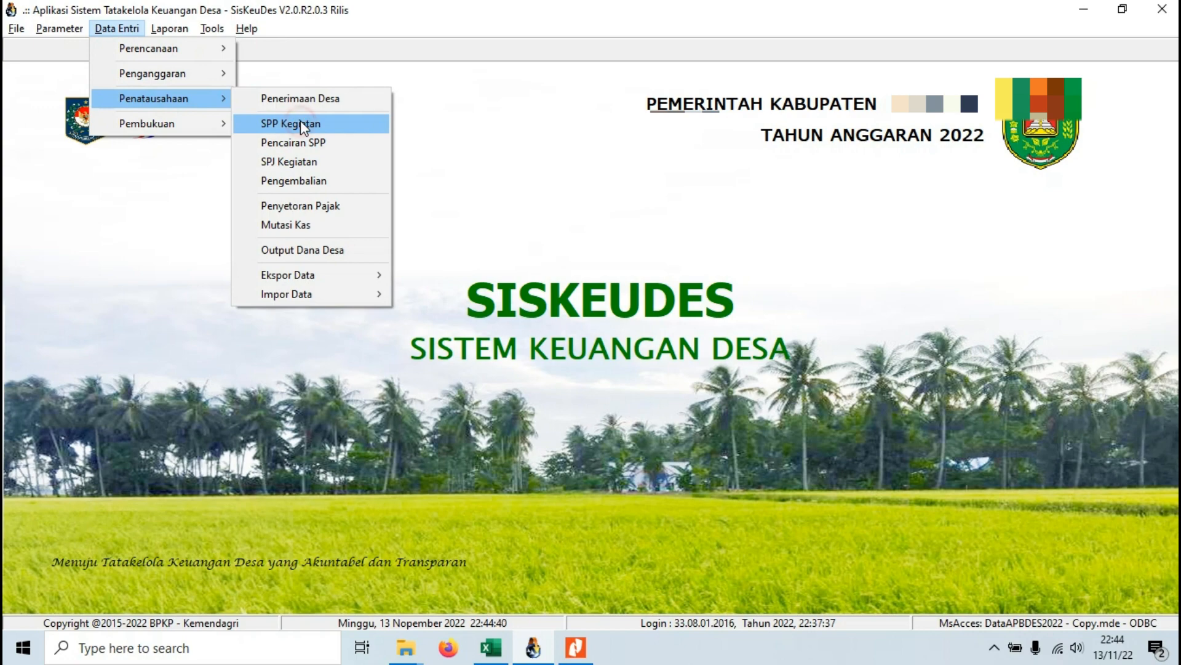
pyautogui.click(301, 123)
pyautogui.click(369, 238)
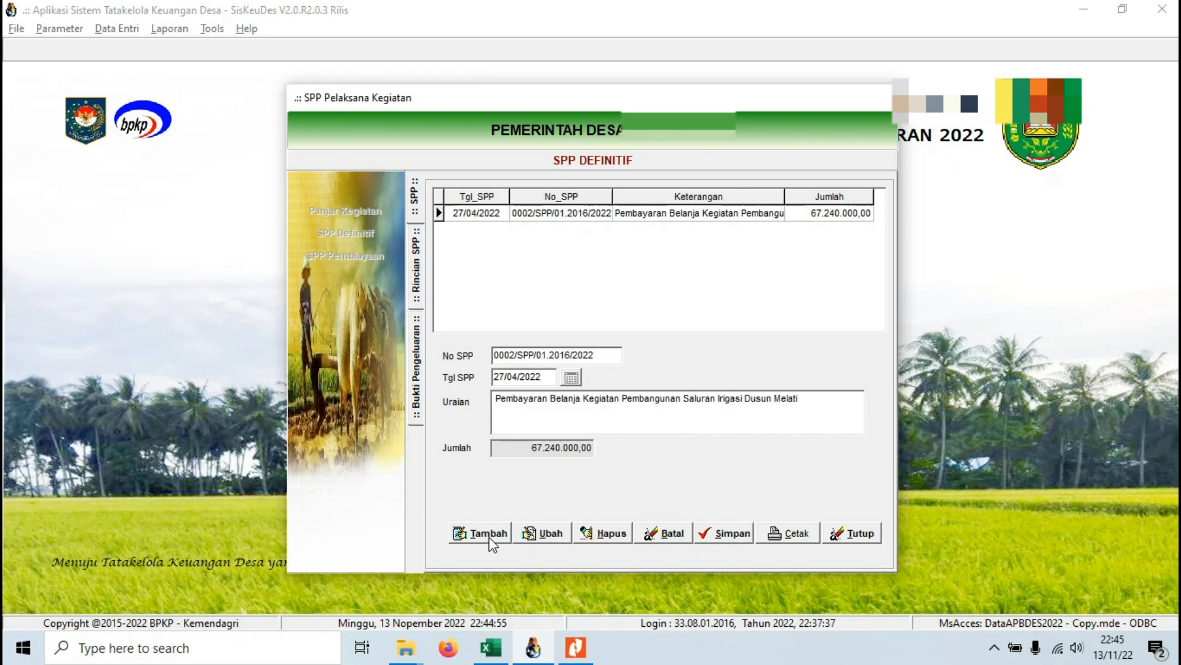
# Step: Add and save a new SPP Definitif dated 14/11/2022 with the description "Potongan BPJS Kesehatan"
pyautogui.click(489, 534)
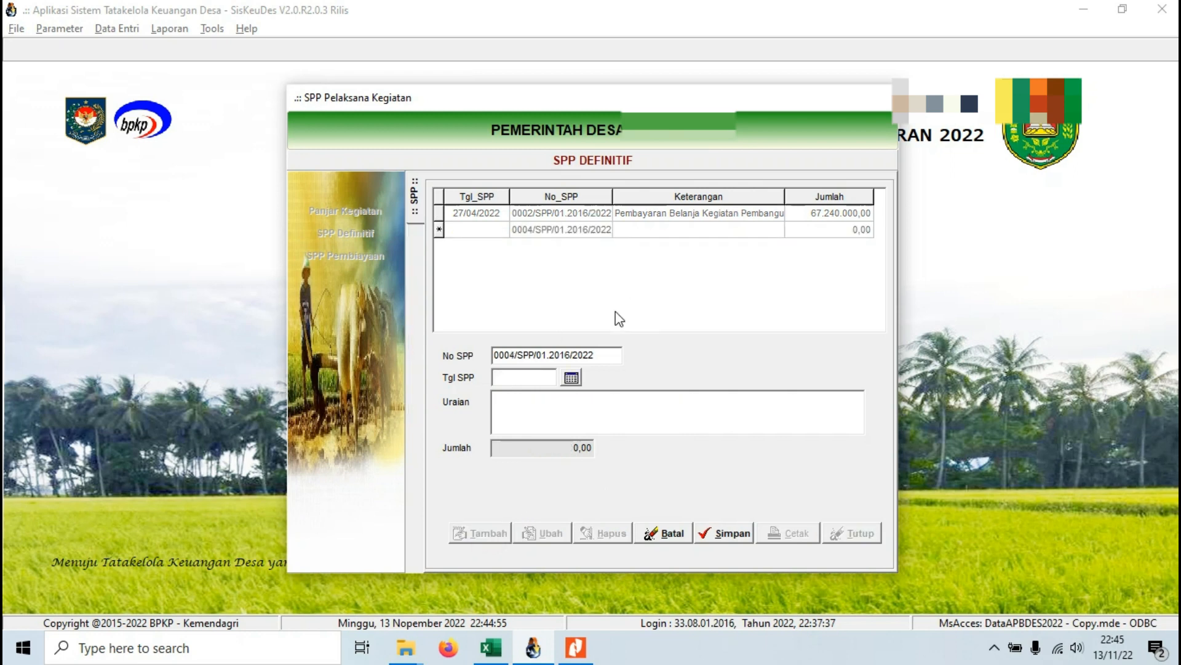
pyautogui.click(572, 378)
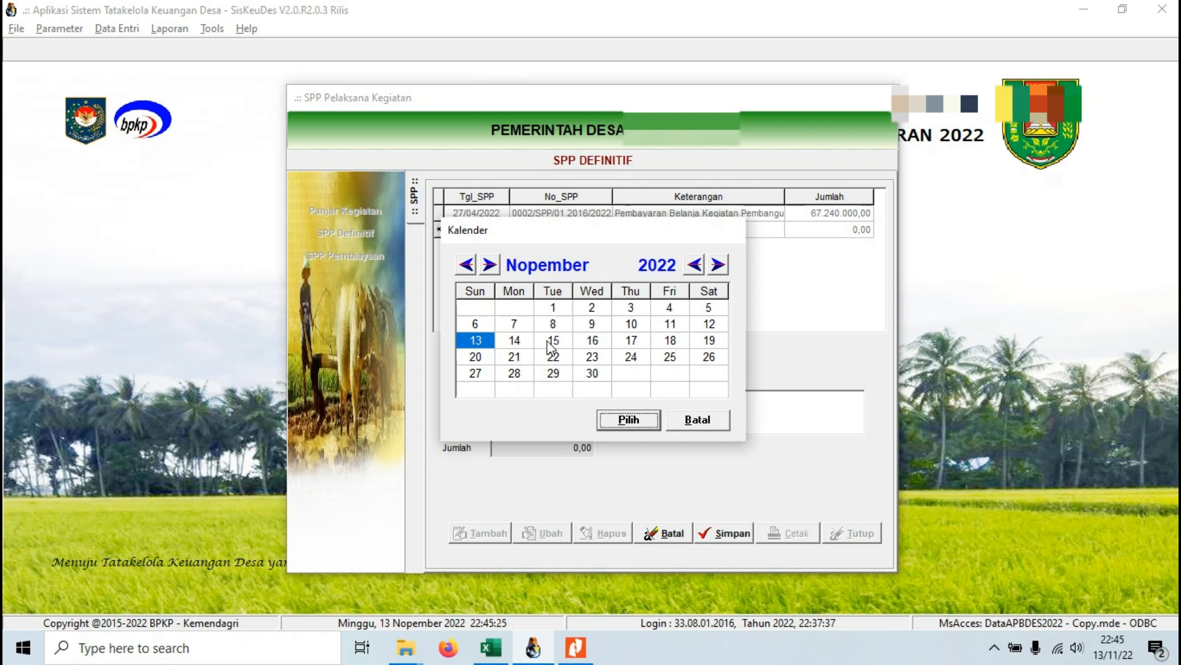
pyautogui.click(516, 342)
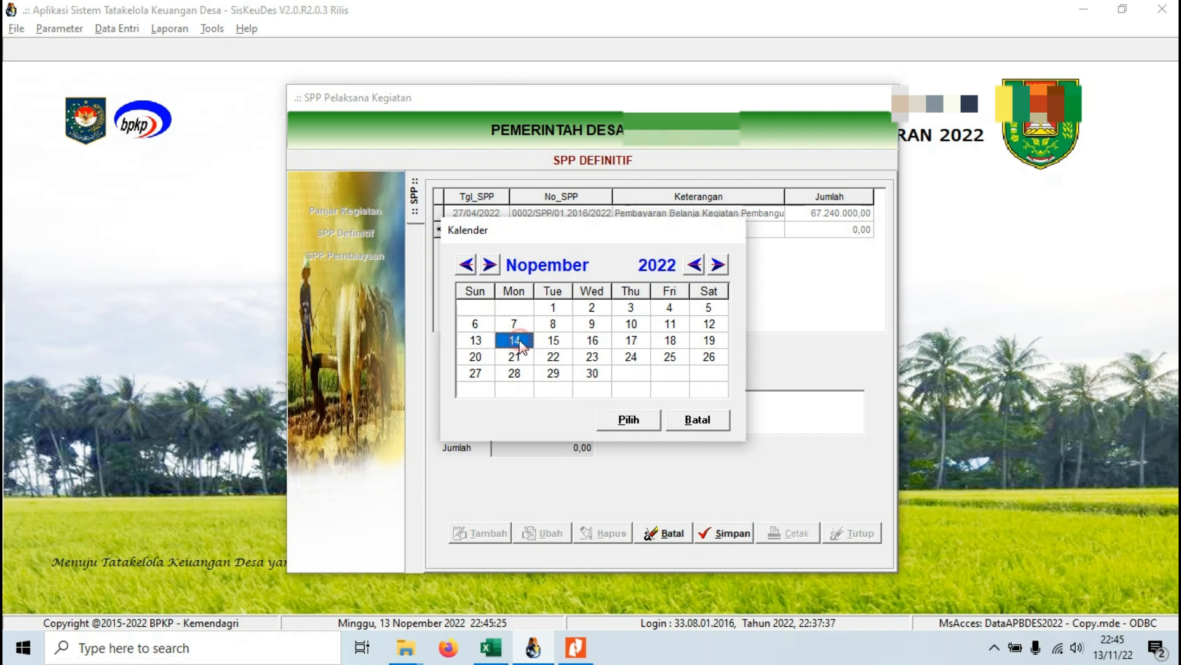
pyautogui.click(622, 421)
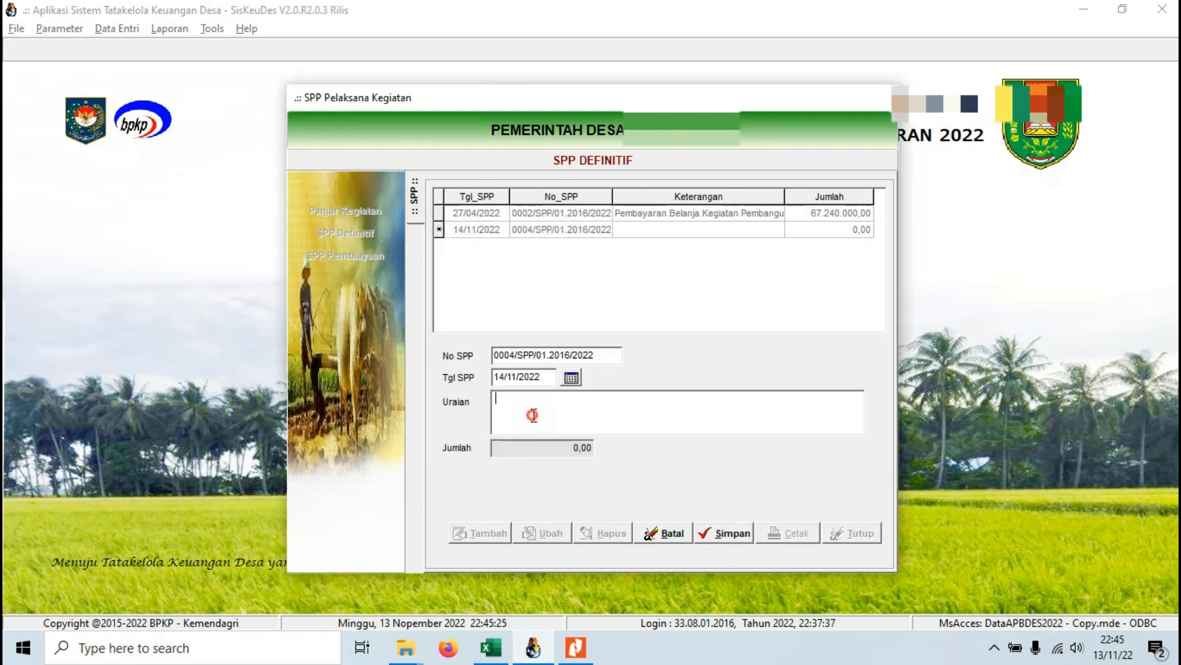
pyautogui.write('P')
pyautogui.write('otongan BPJS Kesehatan')
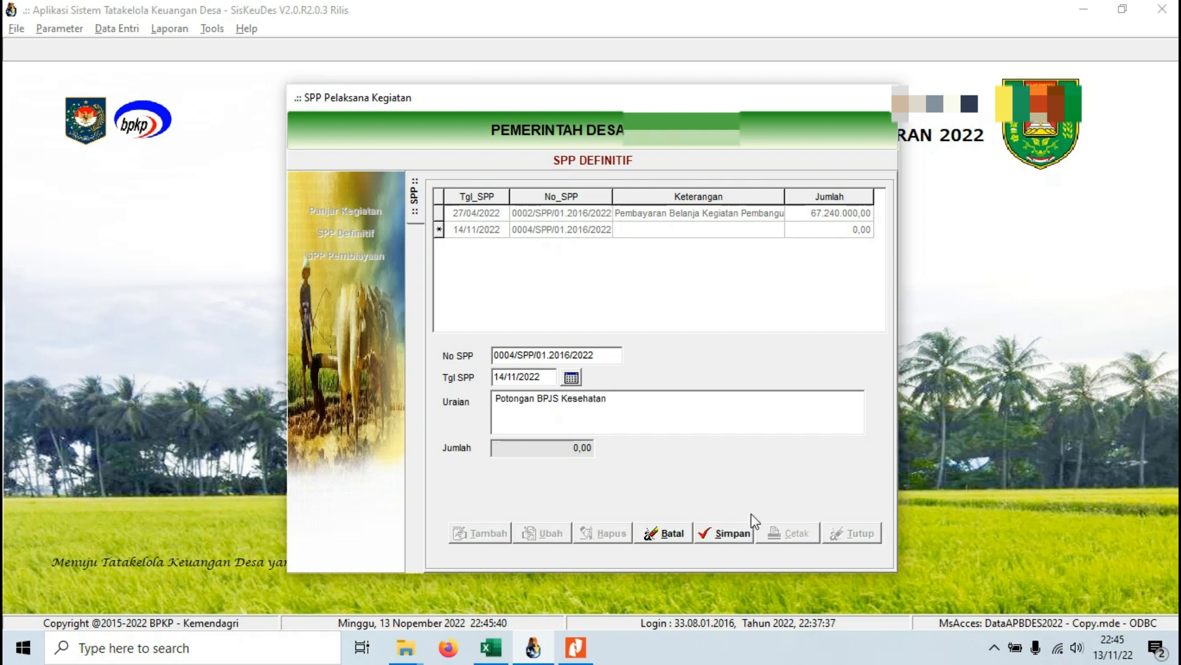
pyautogui.click(737, 535)
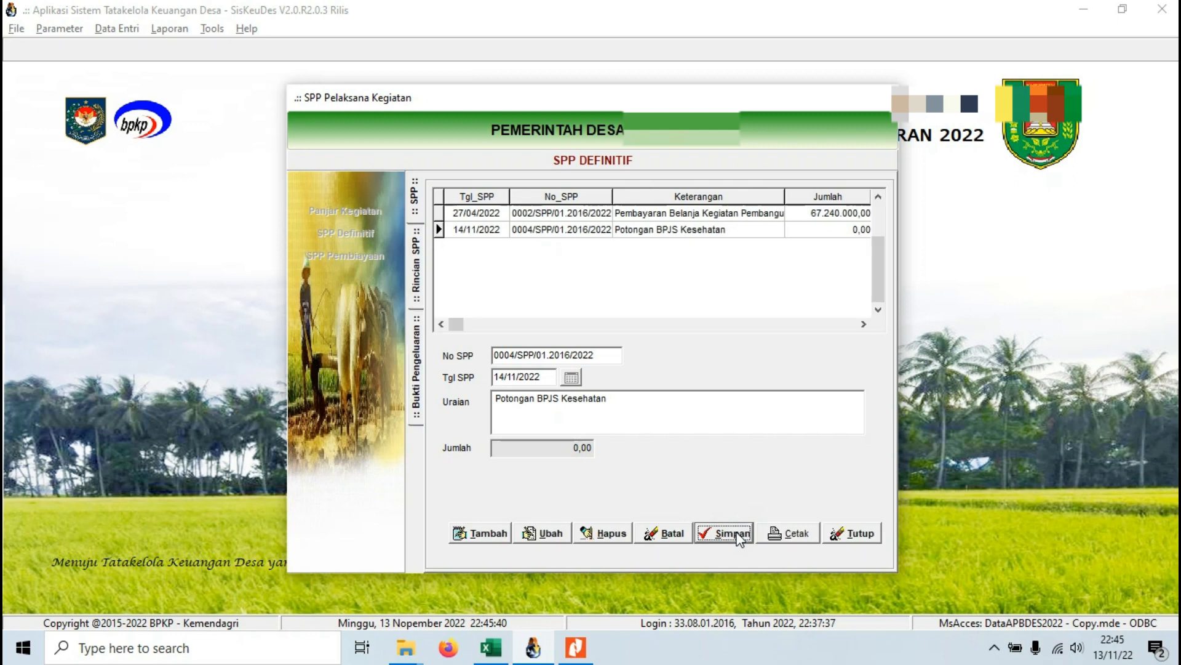
# Step: Add and save a detail line on the SPP for Jaminan Kesehatan Kepala Desa (5.1.3.01.), under Penyediaan Jaminan Sosial, package Jaminan Kesehatan Kades
pyautogui.click(421, 279)
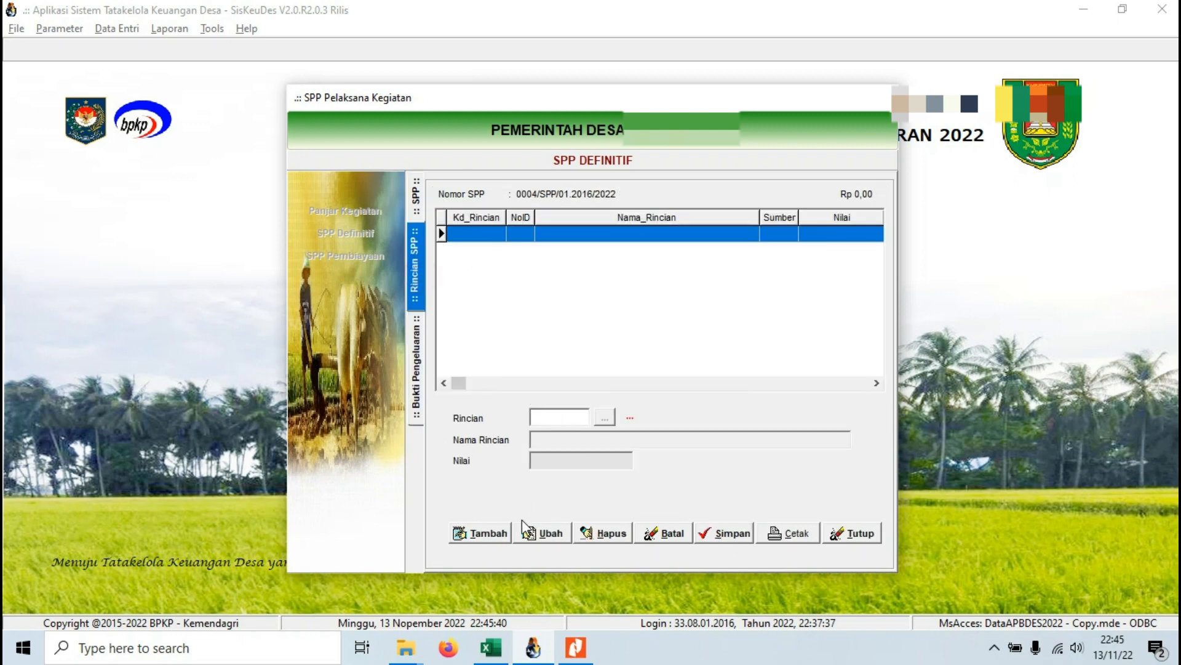
pyautogui.click(490, 533)
pyautogui.click(605, 418)
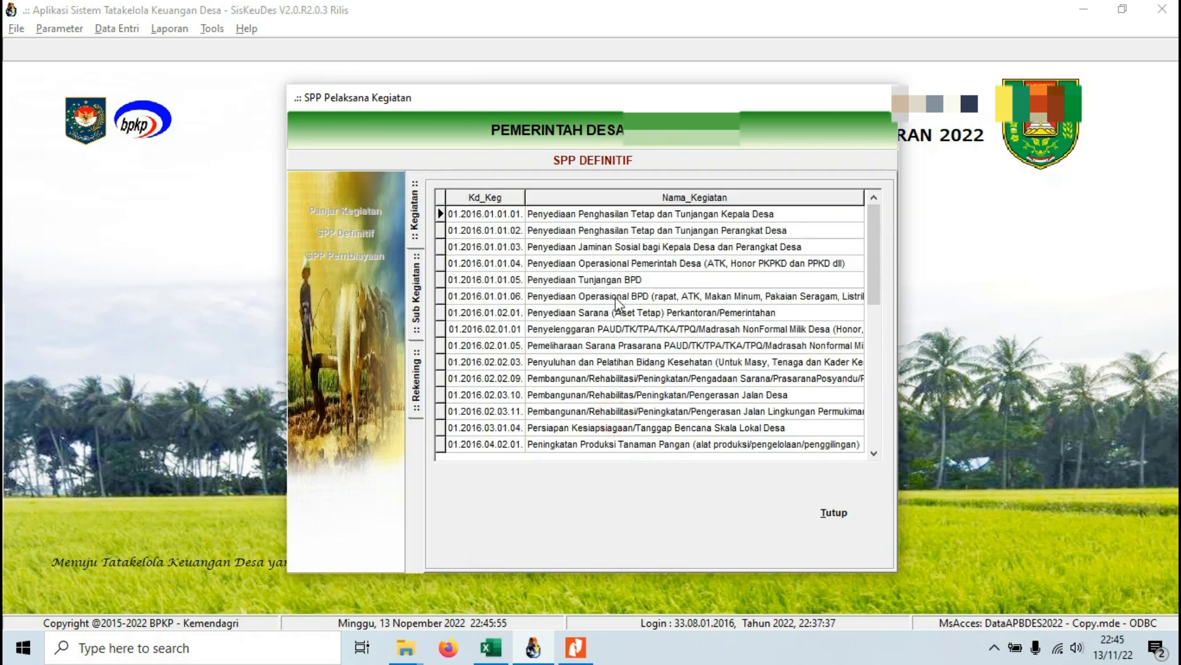
pyautogui.doubleClick(589, 247)
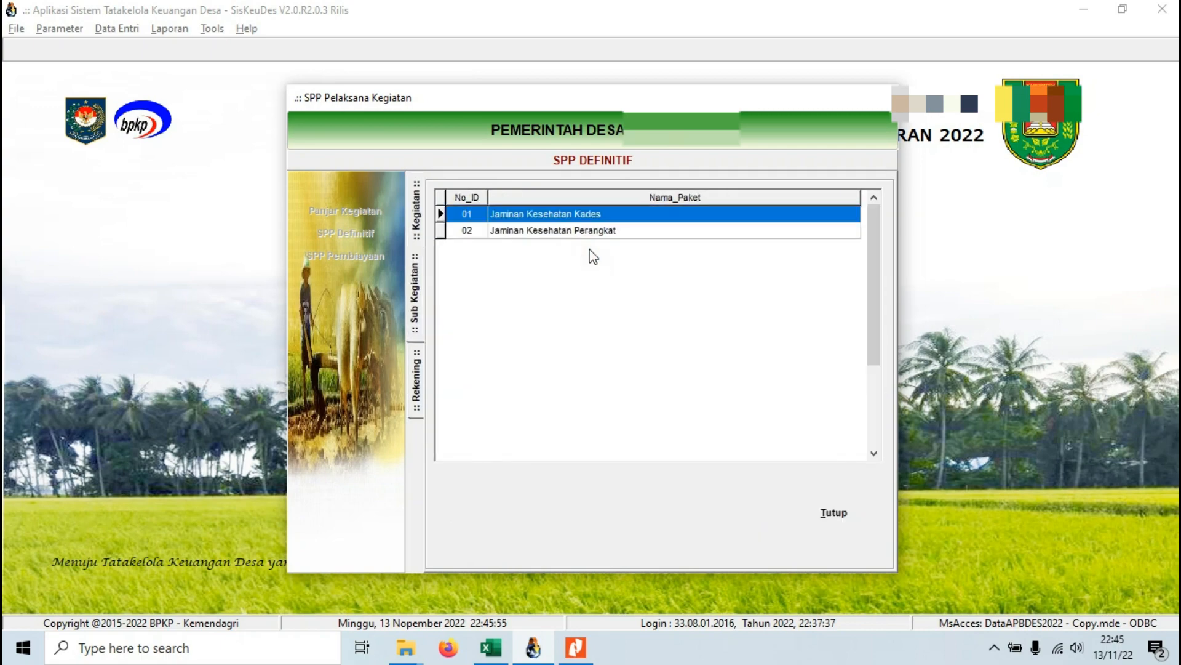
pyautogui.doubleClick(559, 215)
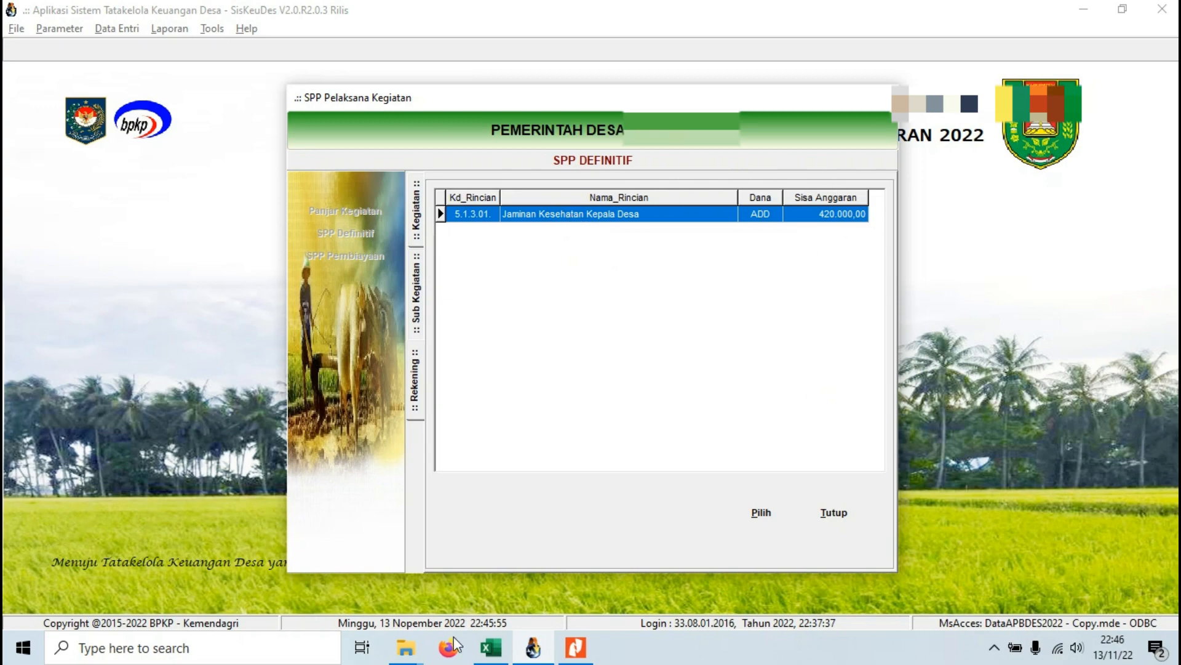
pyautogui.click(493, 657)
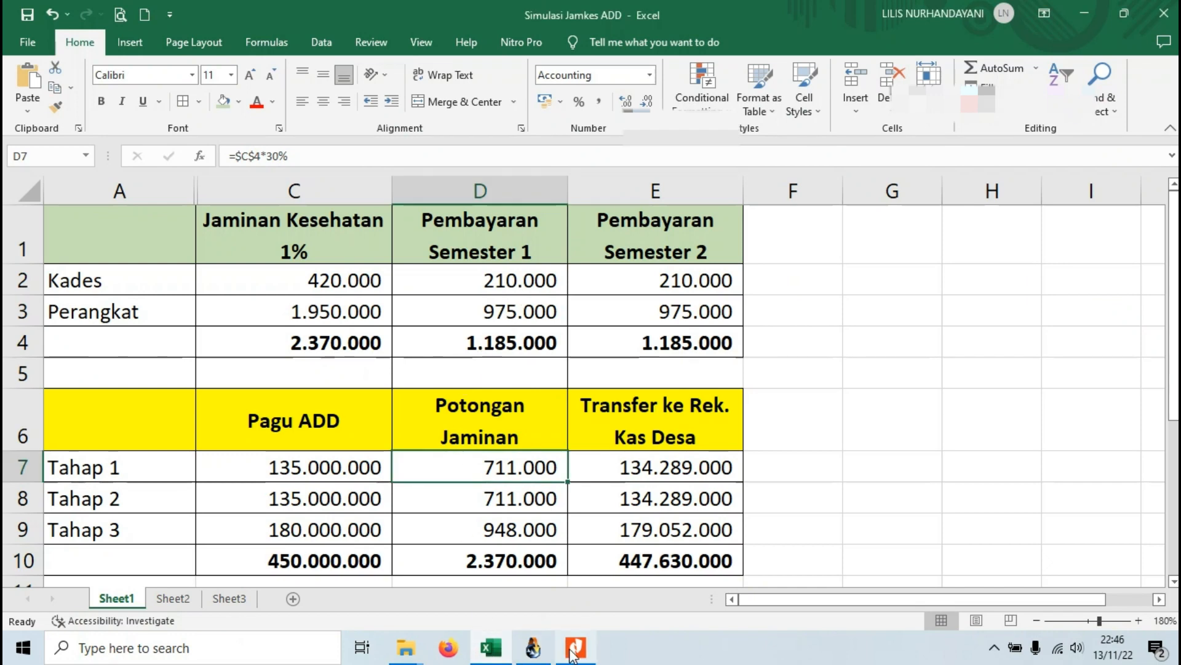
pyautogui.click(535, 653)
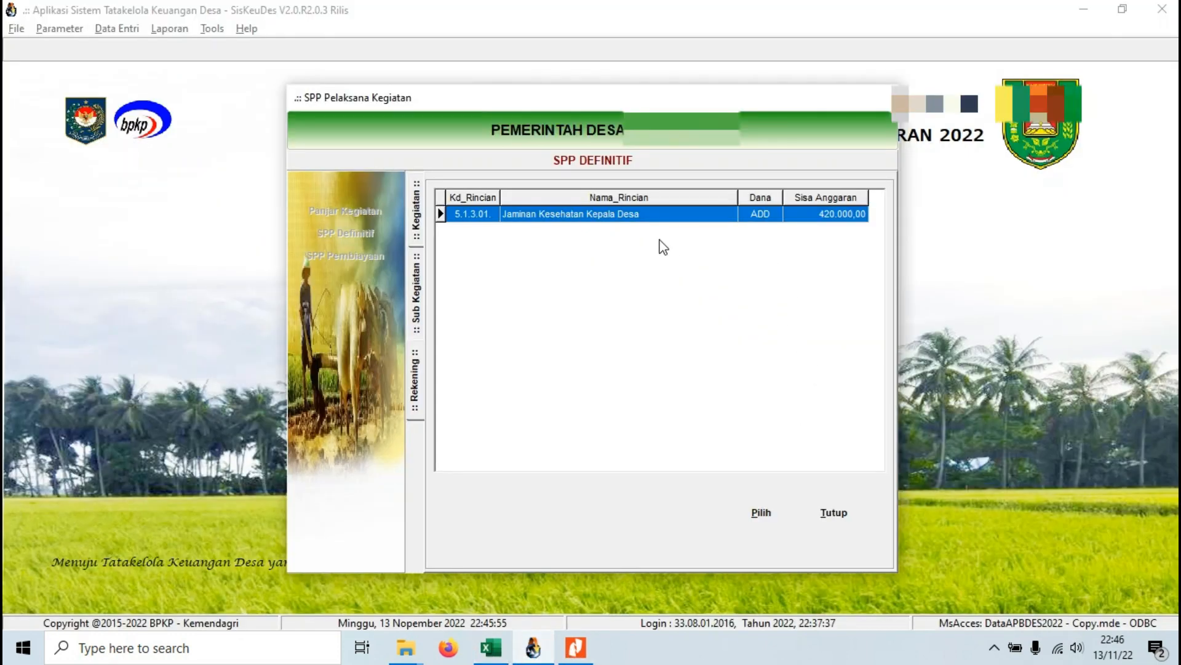
pyautogui.click(643, 226)
pyautogui.click(573, 460)
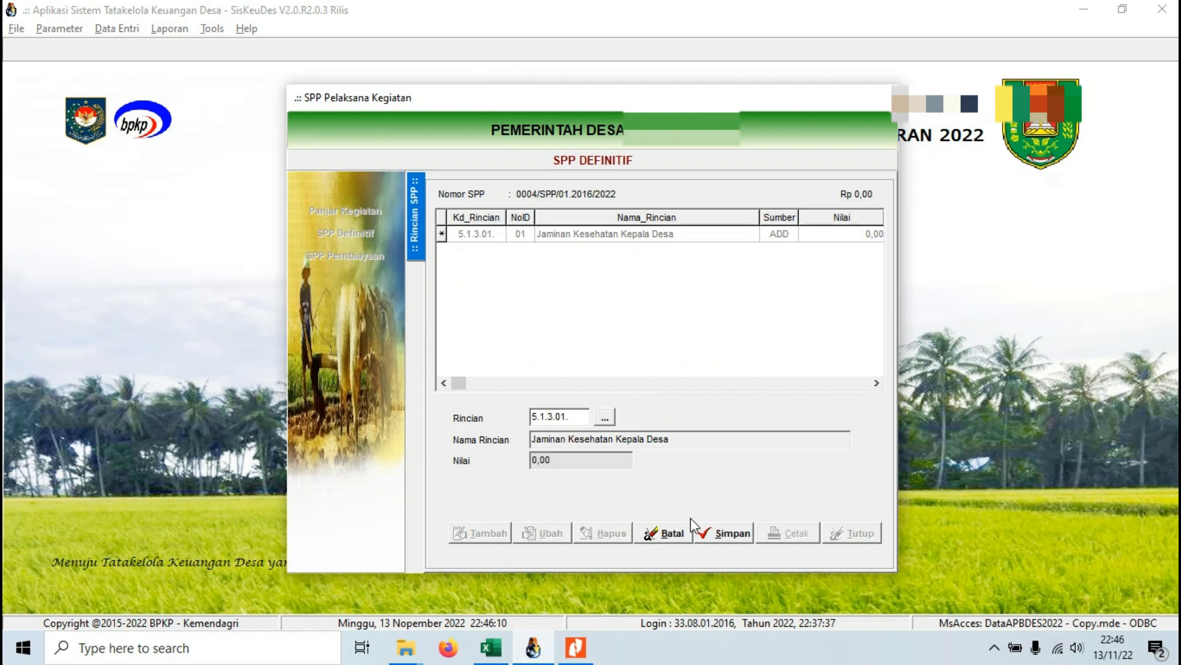
pyautogui.click(738, 533)
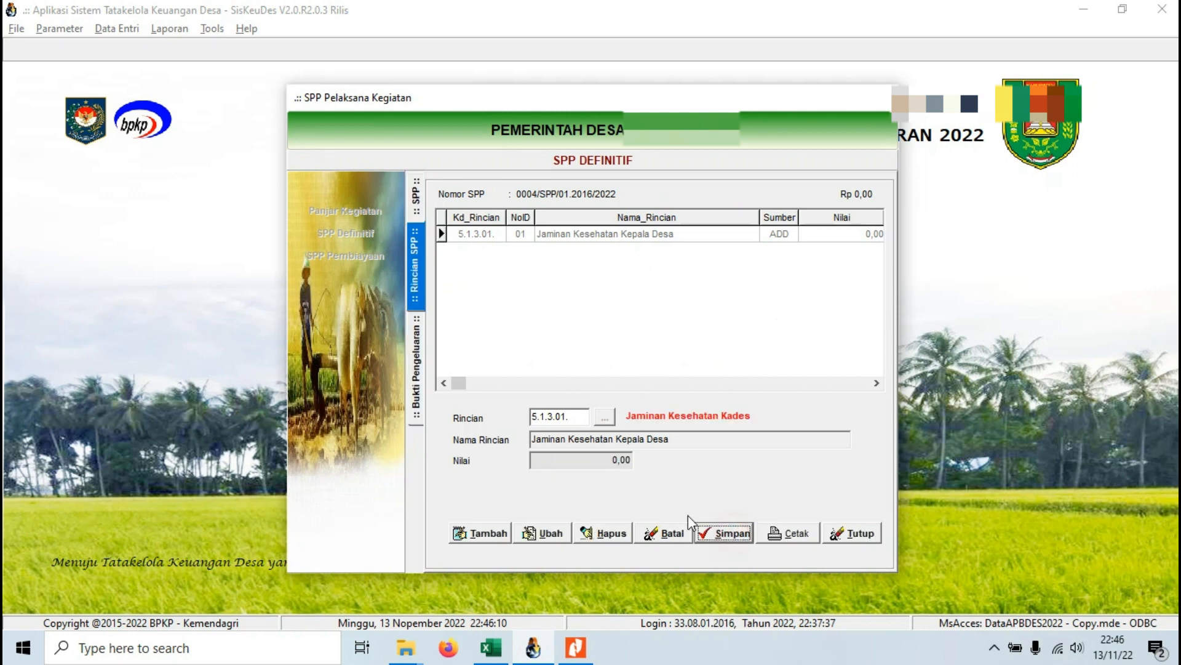
# Step: Add an expenditure proof for the Kepala Desa detail line, dated 14/11/2022, with the description "Potongan BPJS Kesehatan"
pyautogui.click(417, 407)
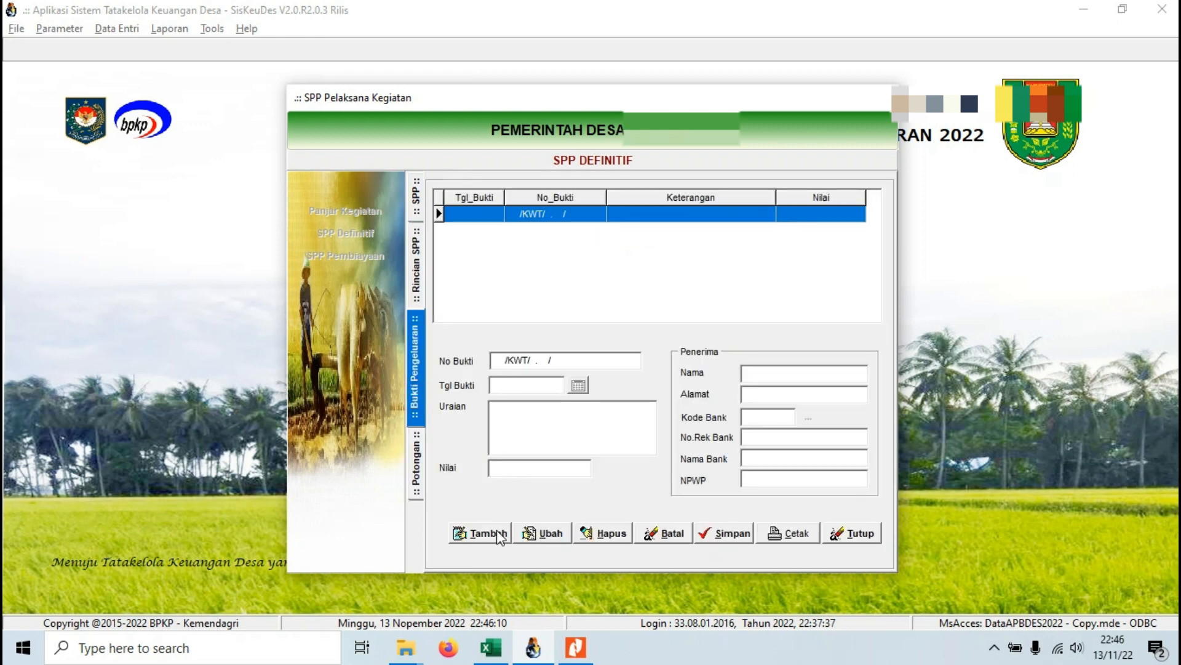
pyautogui.click(499, 533)
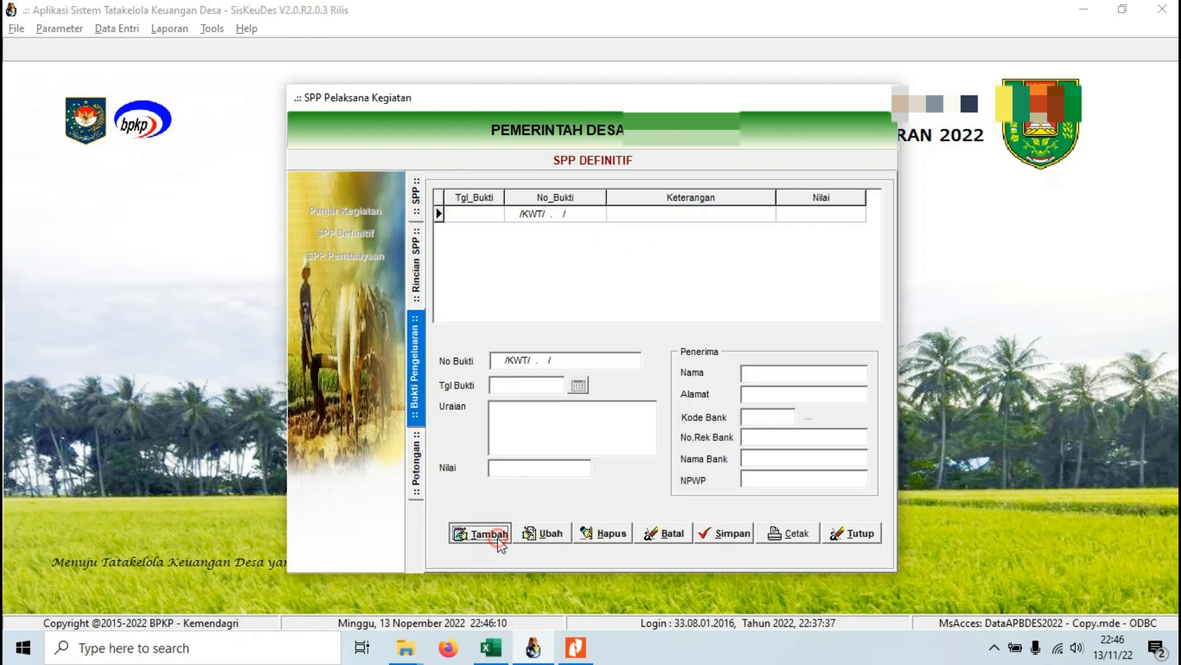
pyautogui.click(579, 386)
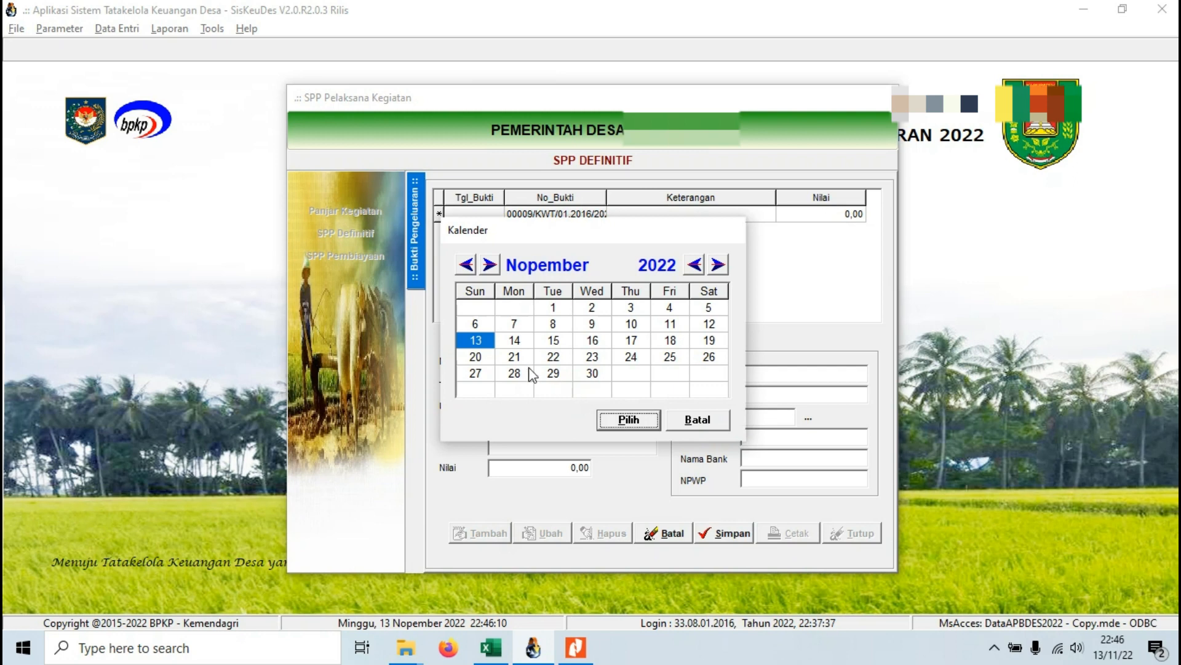
pyautogui.click(514, 340)
pyautogui.click(628, 419)
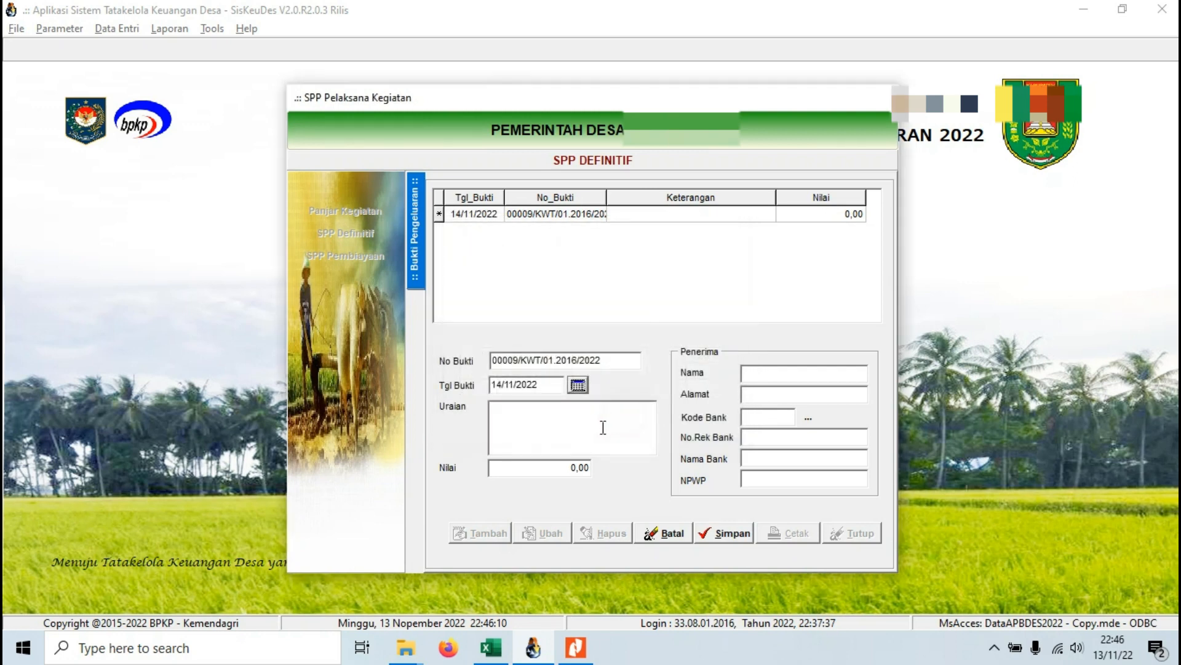
pyautogui.click(603, 426)
pyautogui.write('Potongan BPJS Kesehatan')
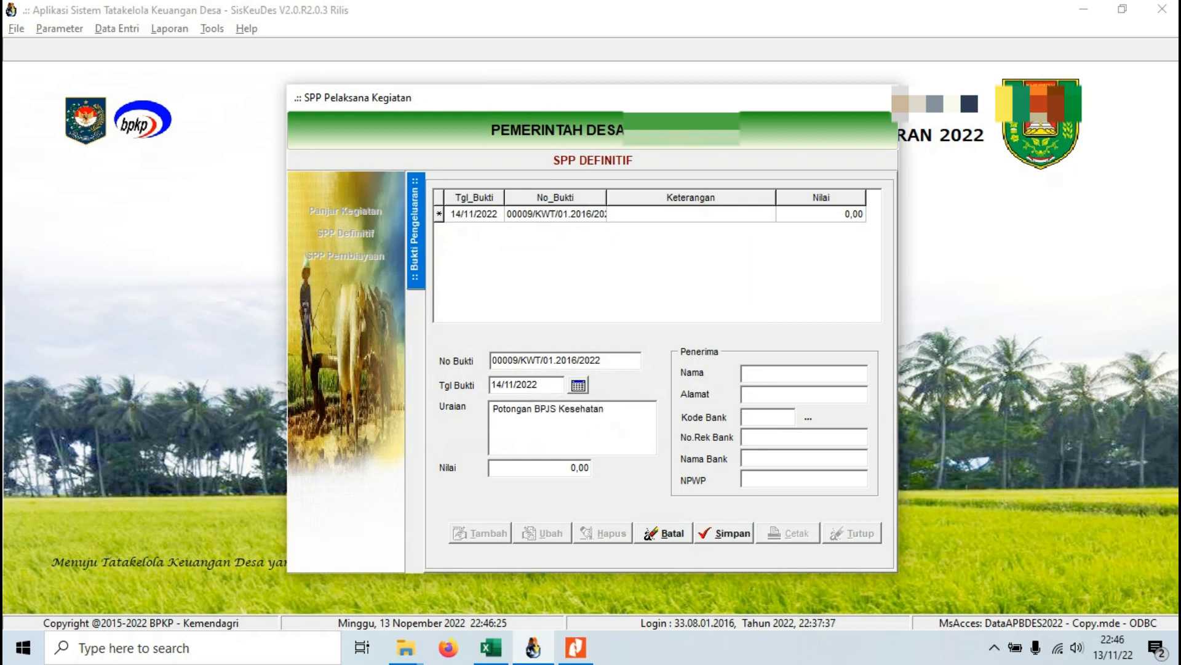
# Step: Set the proof's value to 210000 and its recipient name to BPJS Kesehatan, and save the proof
pyautogui.press('Tab')
pyautogui.write('210000')
pyautogui.click(754, 375)
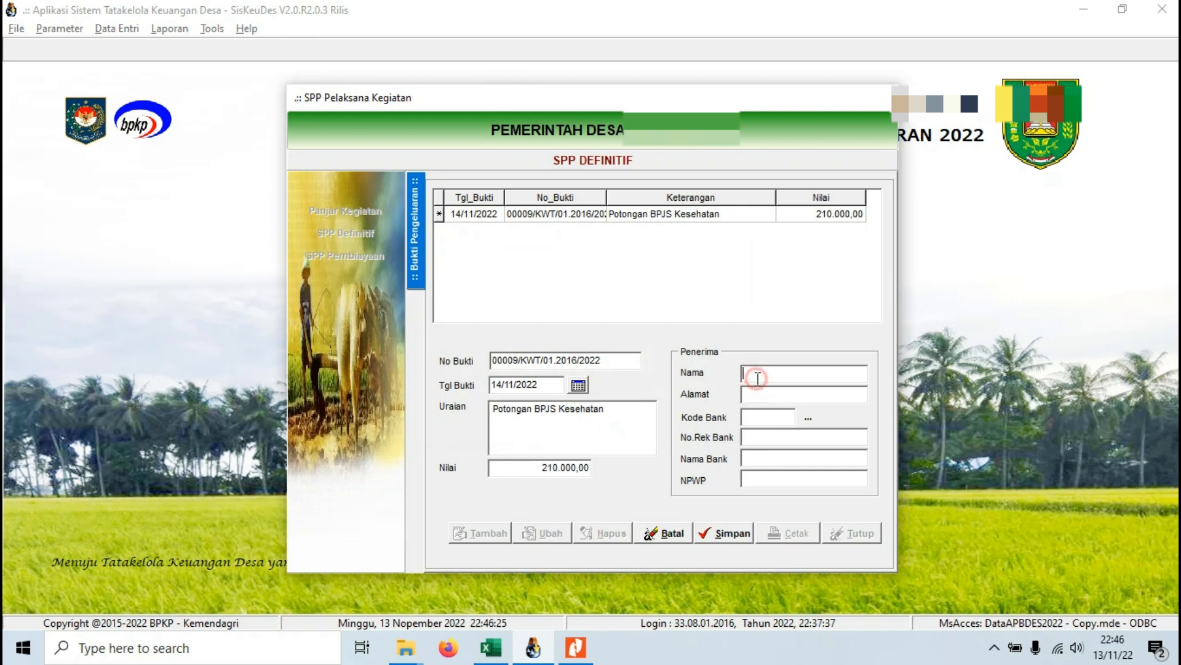
pyautogui.write('BPJS Kesehatan')
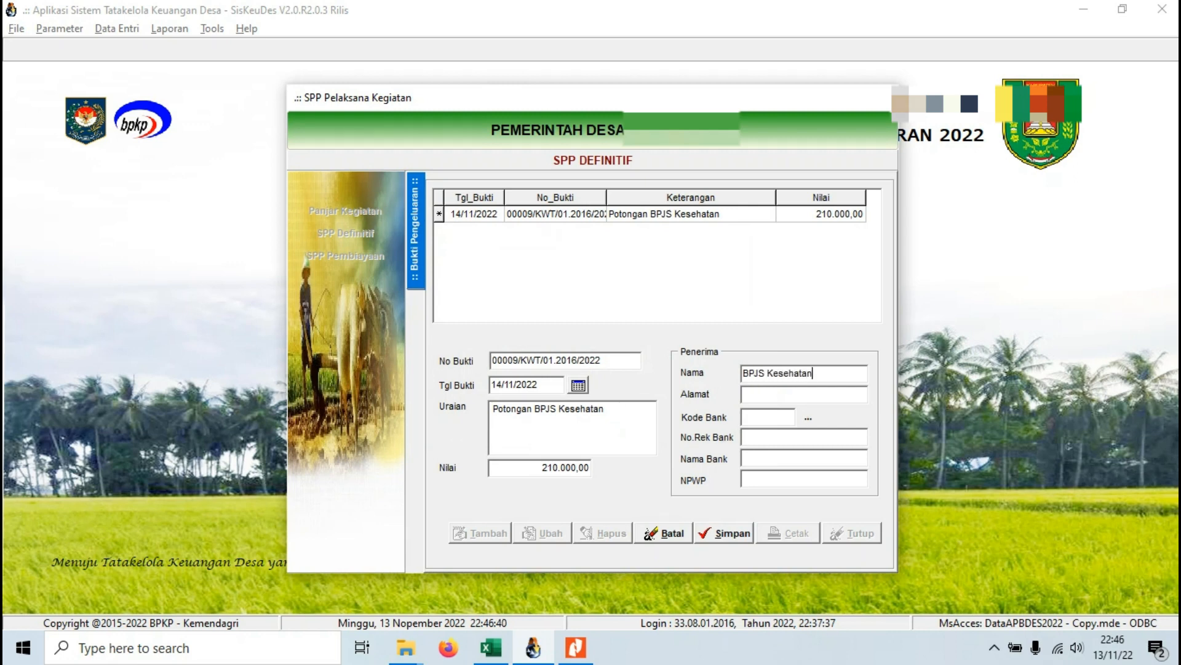
pyautogui.click(728, 534)
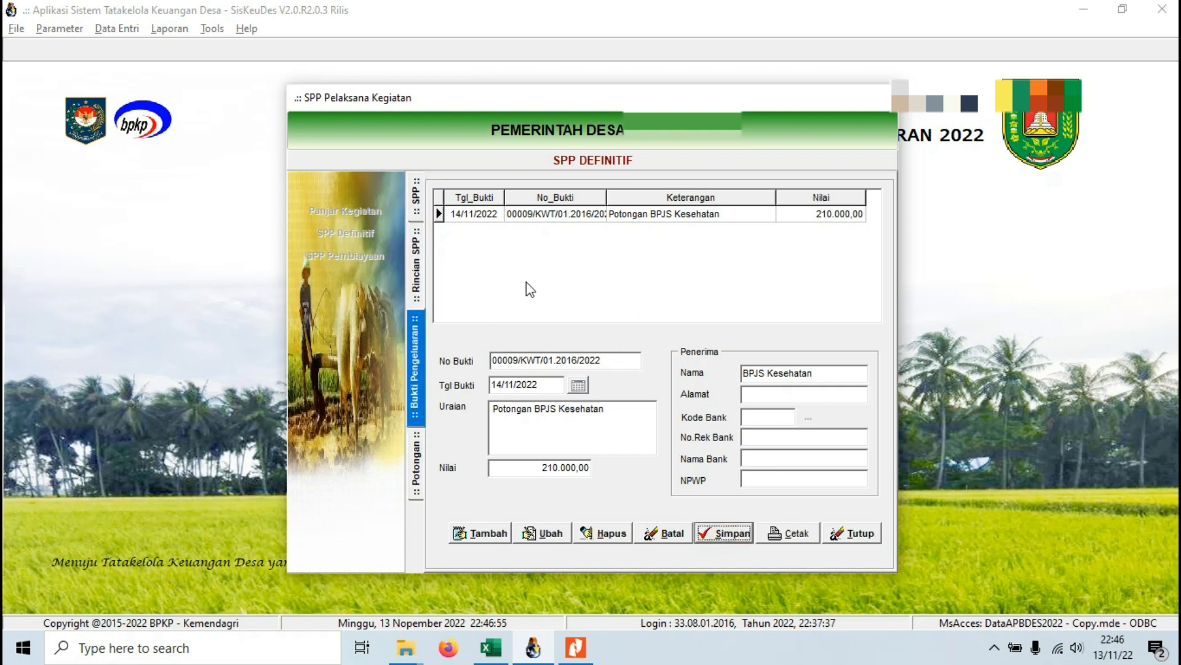
# Step: Add and save a second SPP detail line for Jaminan Kesehatan Perangkat Desa (5.1.3.02.)
pyautogui.click(417, 271)
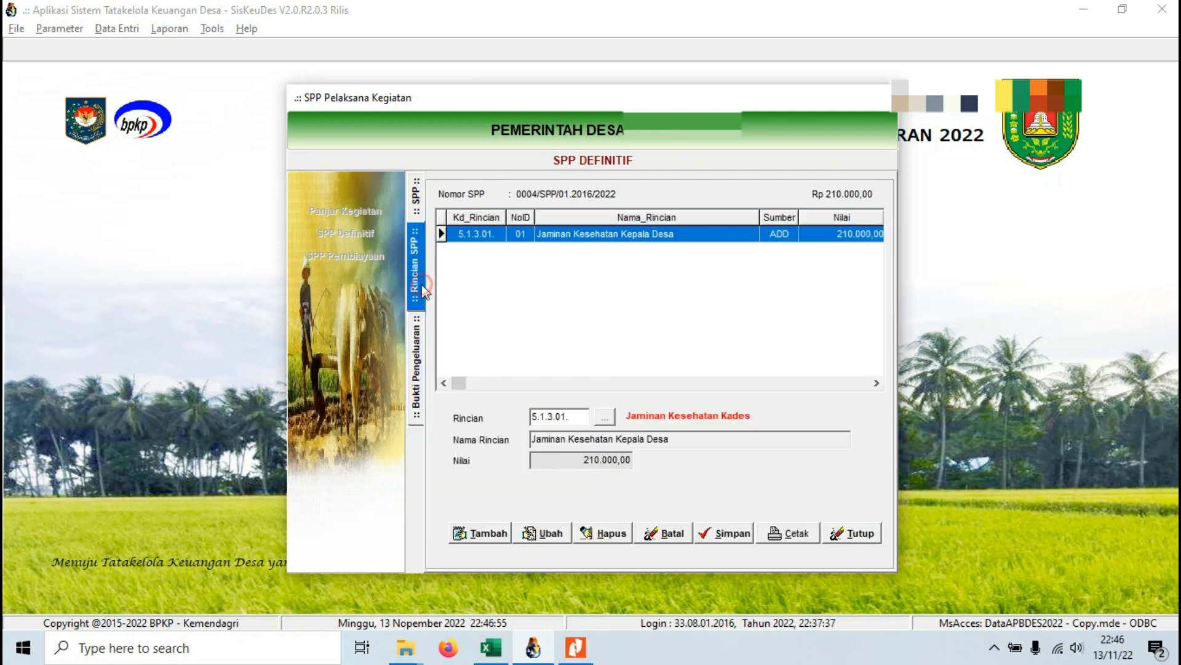
pyautogui.click(499, 534)
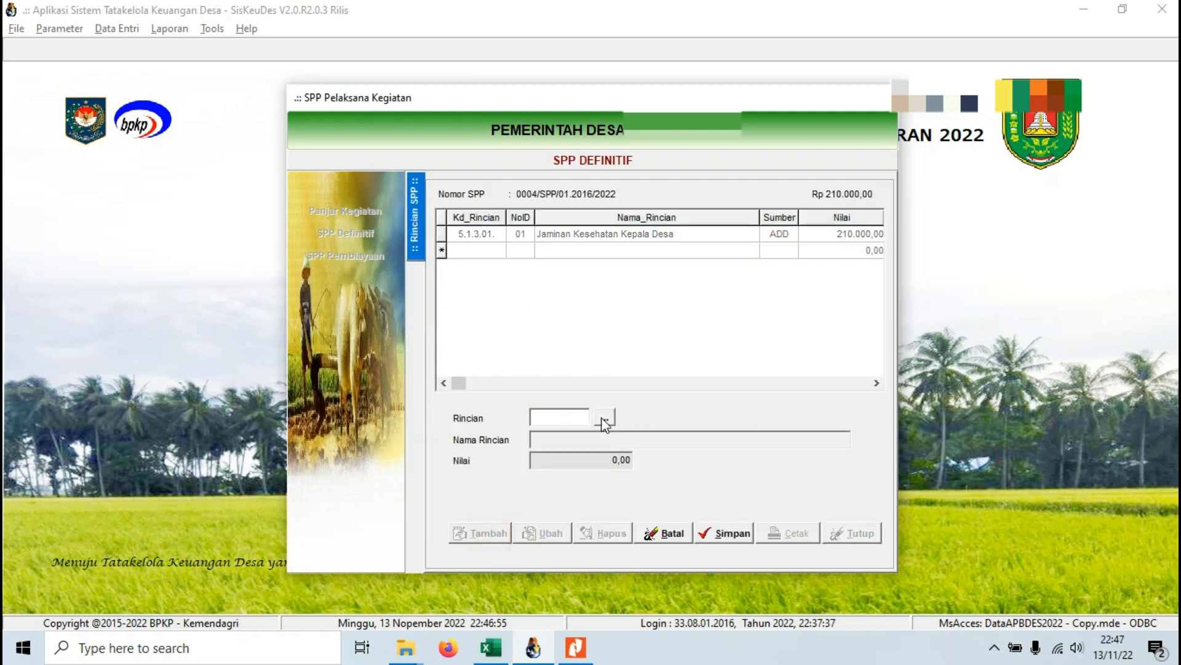
pyautogui.click(605, 417)
pyautogui.doubleClick(578, 235)
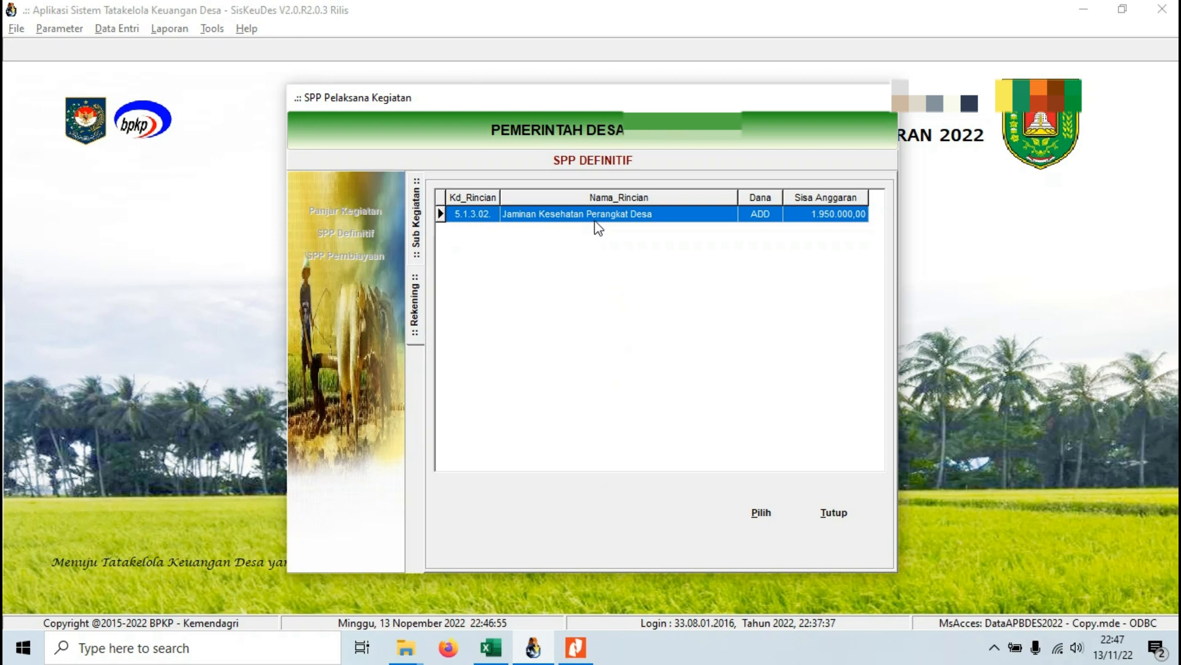
pyautogui.doubleClick(594, 220)
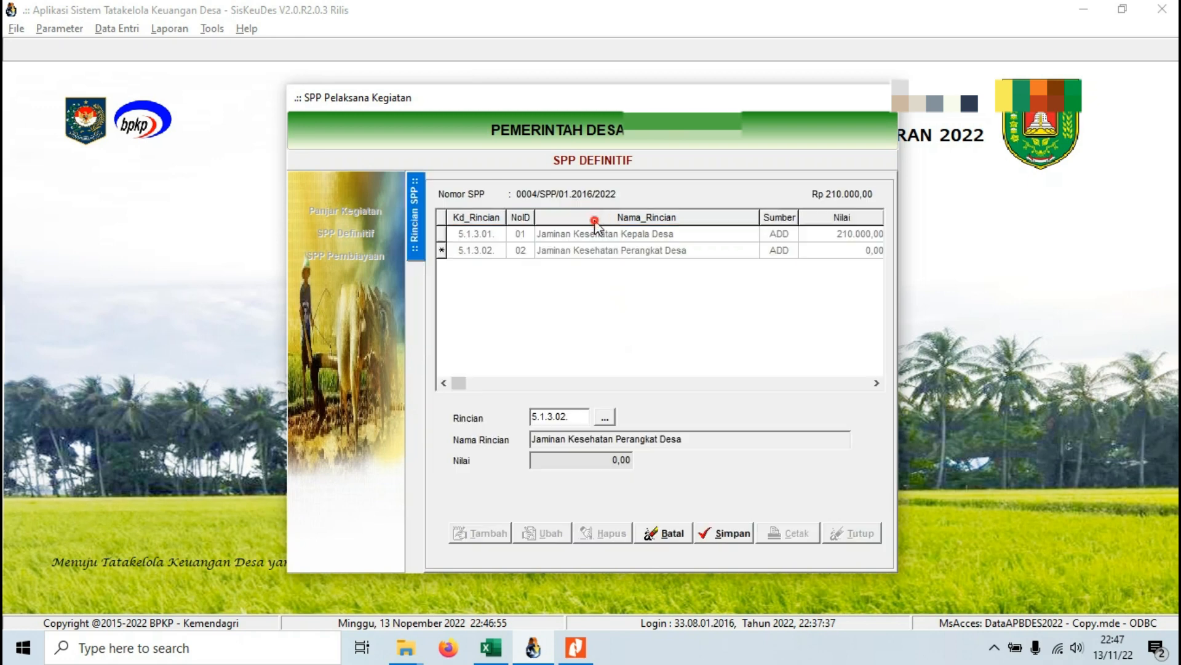
pyautogui.click(724, 534)
# Step: Add an expenditure proof for the Perangkat Desa line, dated 14/11/2022, with the description "Potongan BPJS Kesehatan Perangkat"
pyautogui.click(423, 376)
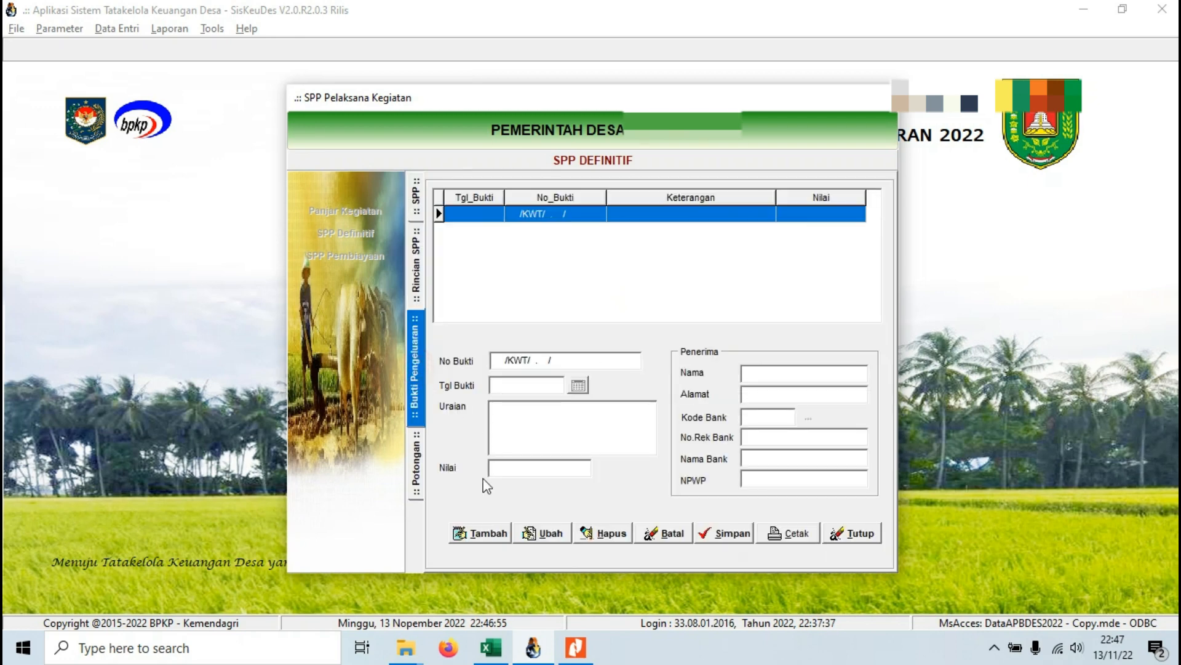
pyautogui.click(493, 533)
pyautogui.click(579, 385)
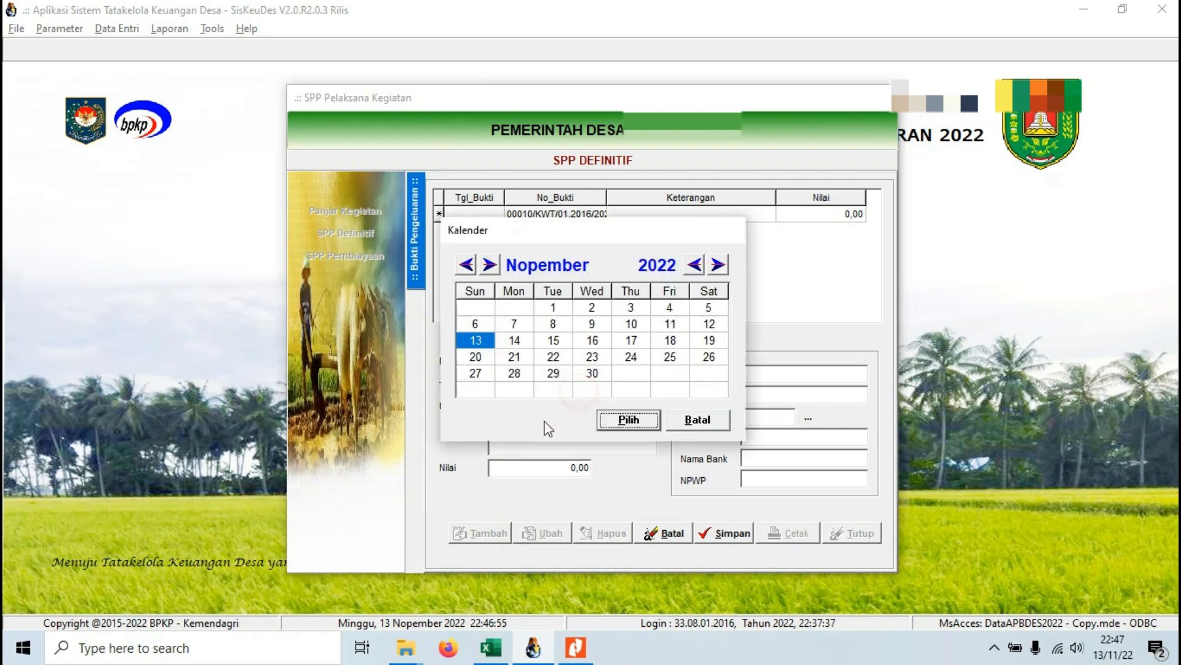
pyautogui.click(511, 345)
pyautogui.click(628, 419)
pyautogui.click(547, 429)
pyautogui.write('Poyo')
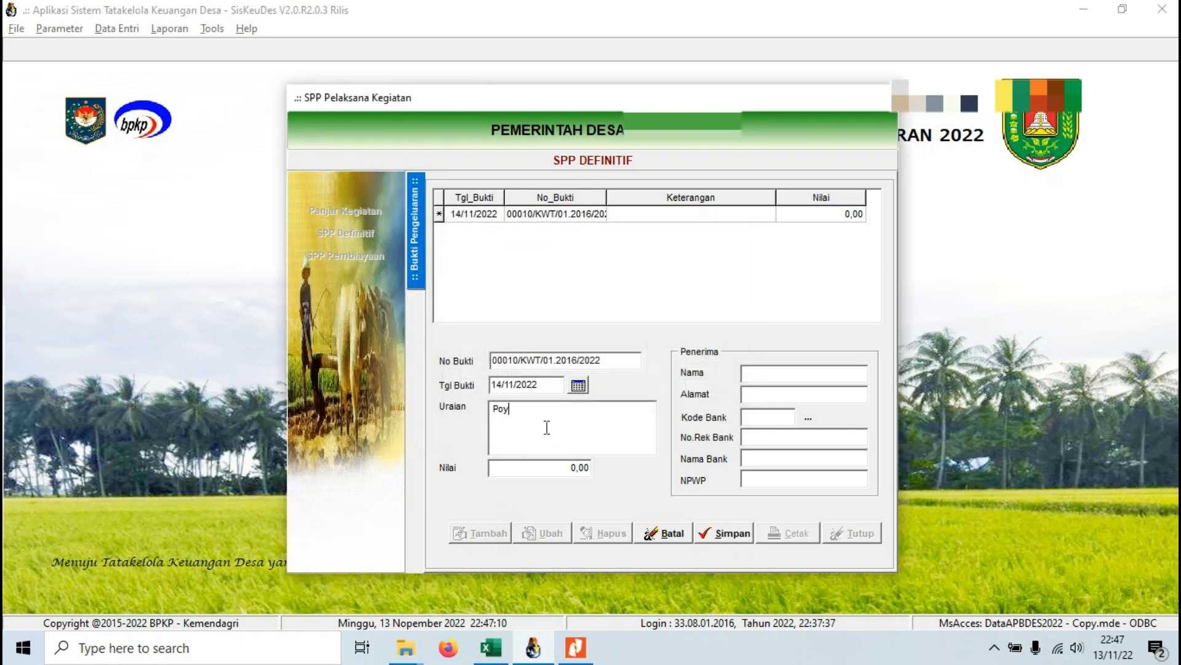
pyautogui.press('BackSpace')
pyautogui.press('BackSpace')
pyautogui.write('tongan BPJS Perangkat')
pyautogui.click(560, 408)
pyautogui.write('Kesehatan')
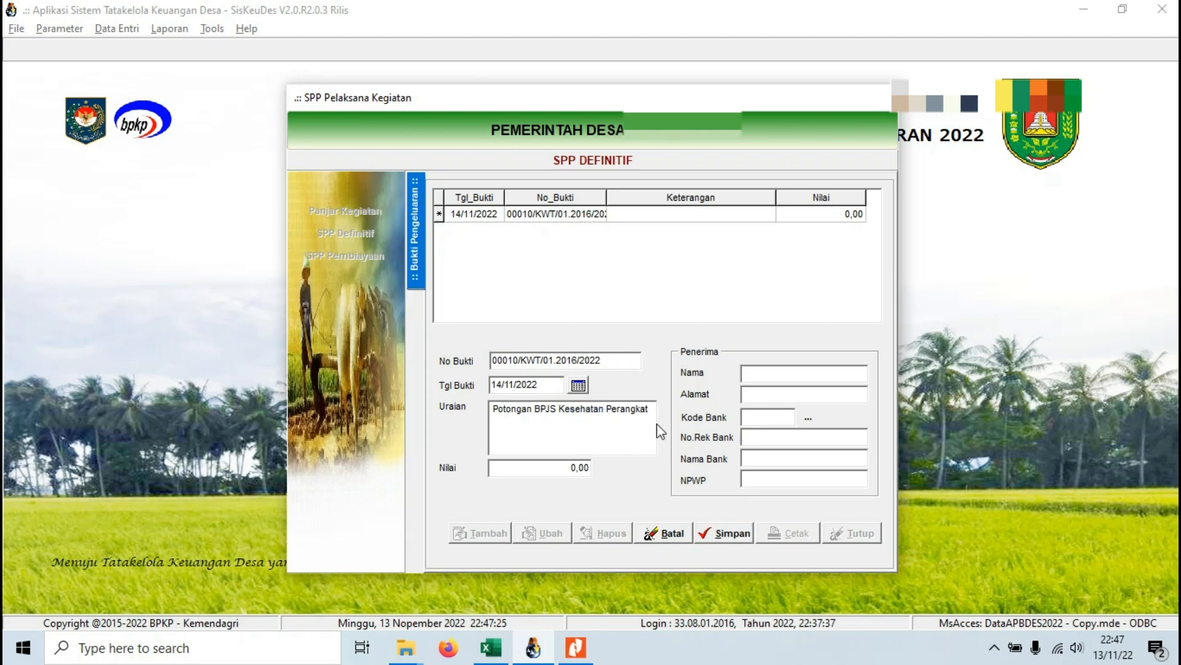
# Step: Check the Perangkat semester payment in the Excel simulation, enter 975000 with recipient BPJS Kesehatan in the SisKeuDes proof, and save it
pyautogui.click(499, 653)
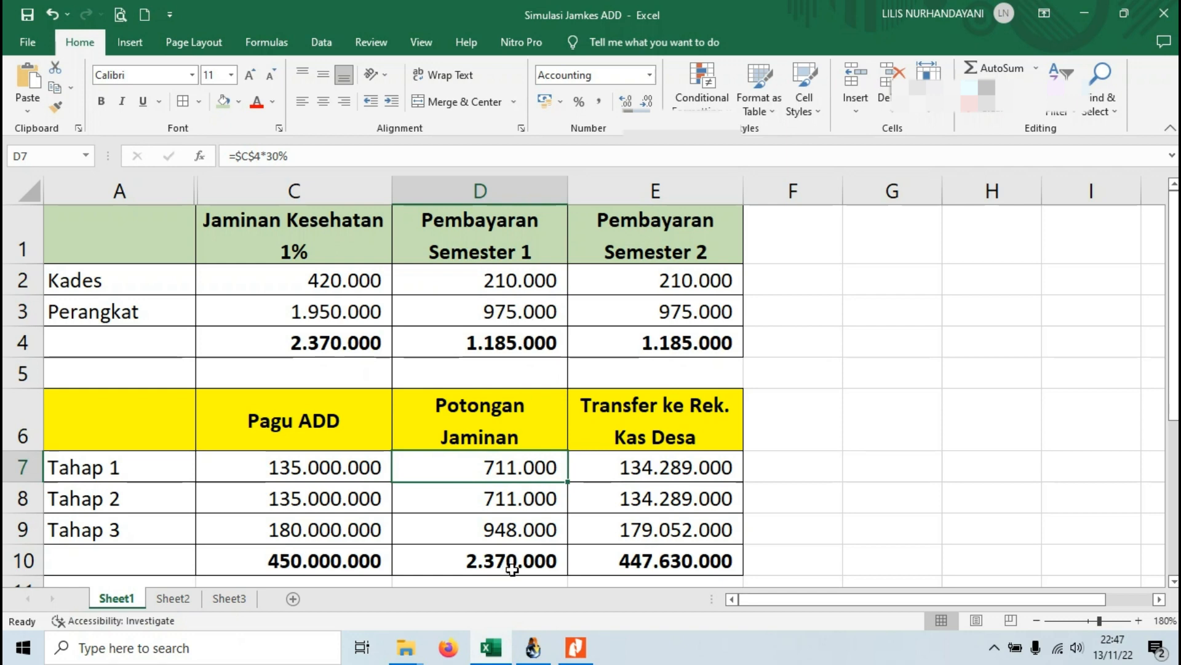
pyautogui.click(532, 651)
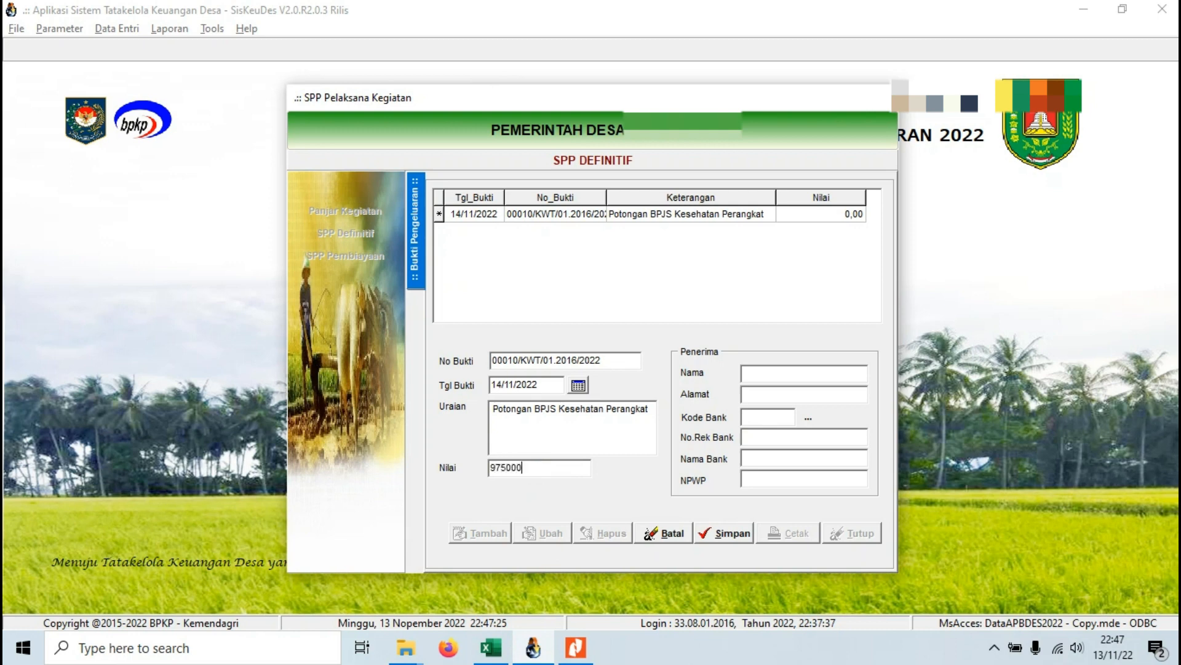
pyautogui.click(747, 375)
pyautogui.write('BPJS')
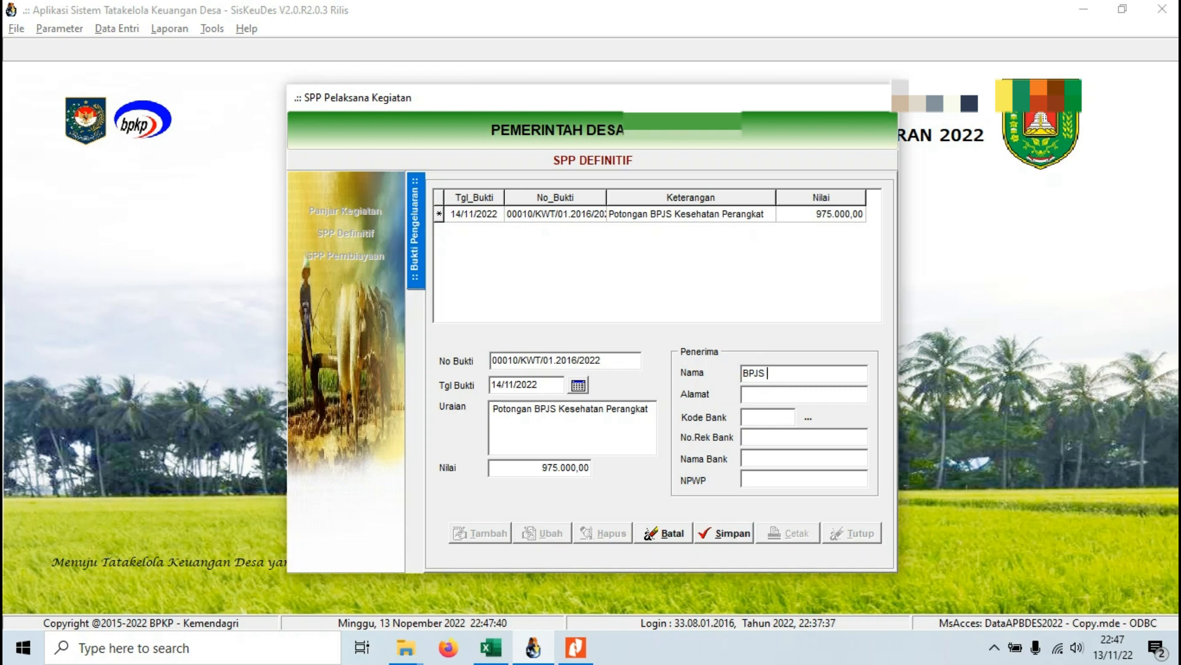
pyautogui.write(' Kesehatan')
pyautogui.click(723, 533)
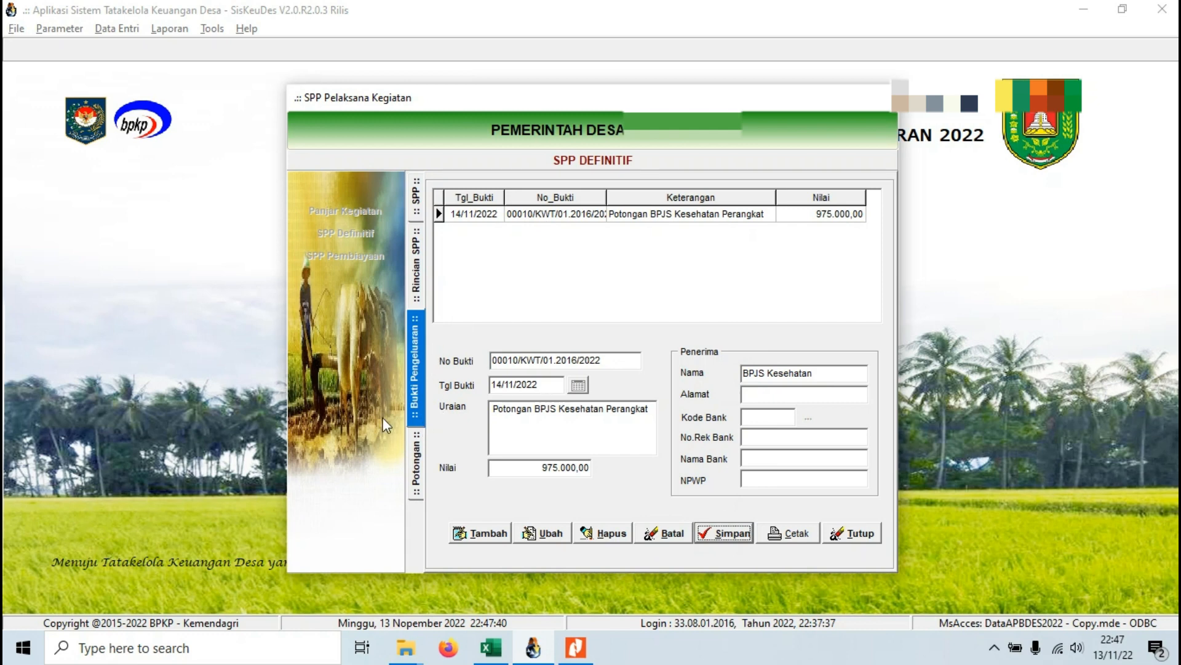
# Step: Check the deductions (Potongan) of the Perangkat expenditure proof and return to the proof
pyautogui.click(424, 470)
pyautogui.click(415, 369)
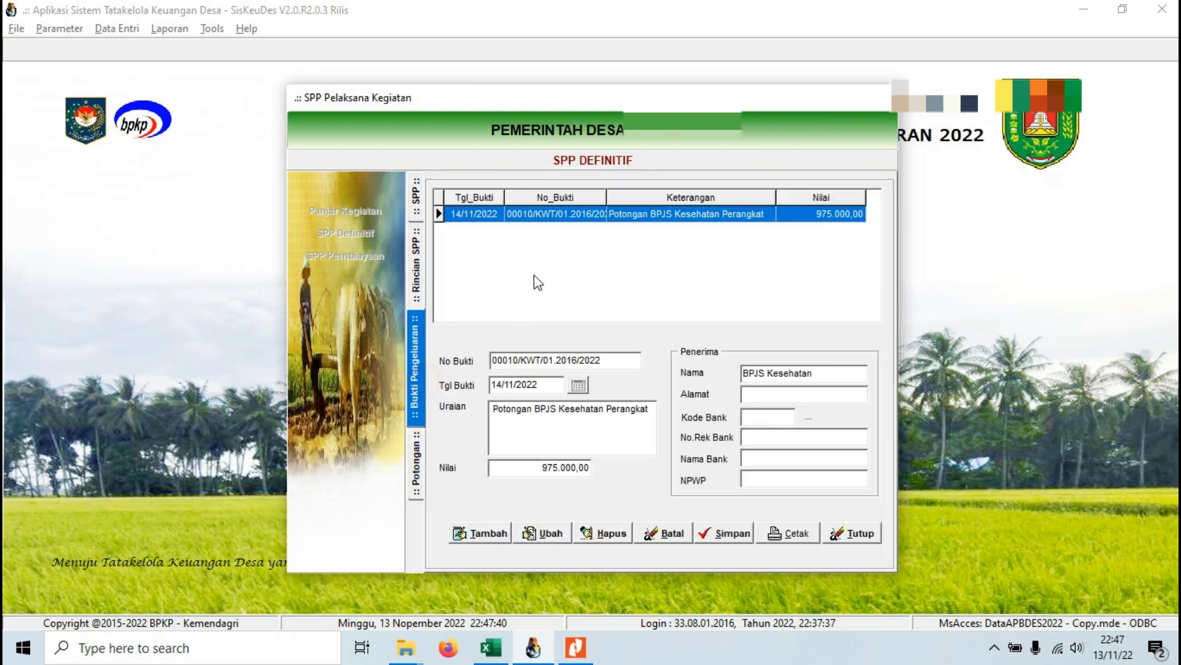
pyautogui.click(411, 473)
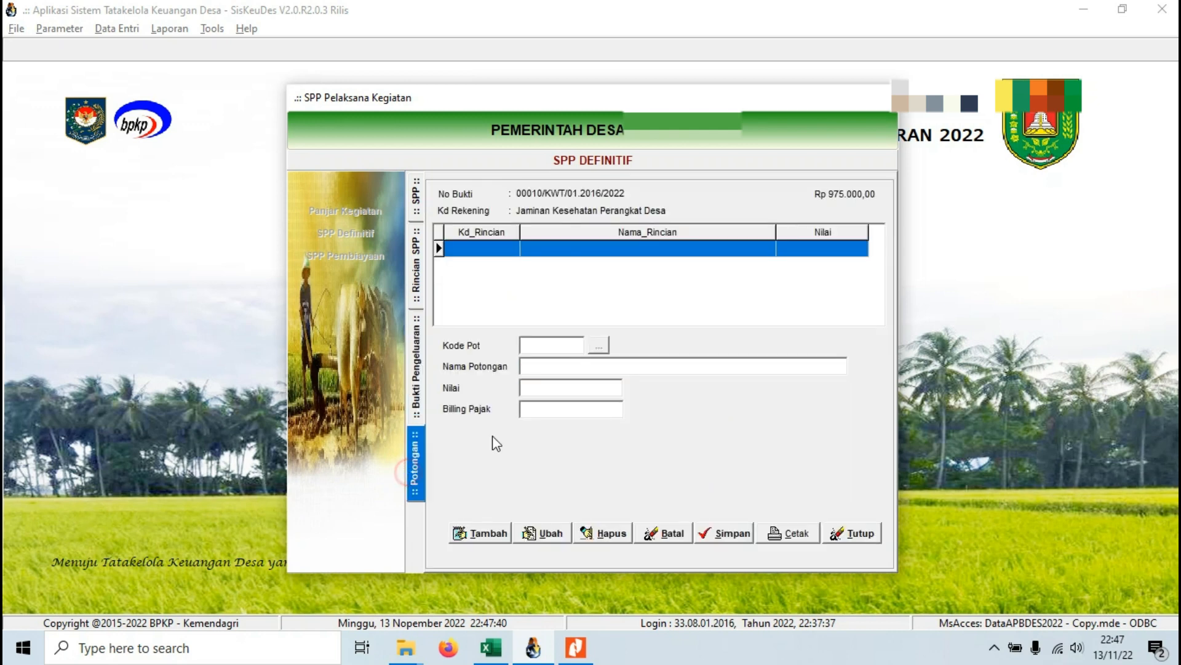
pyautogui.click(418, 398)
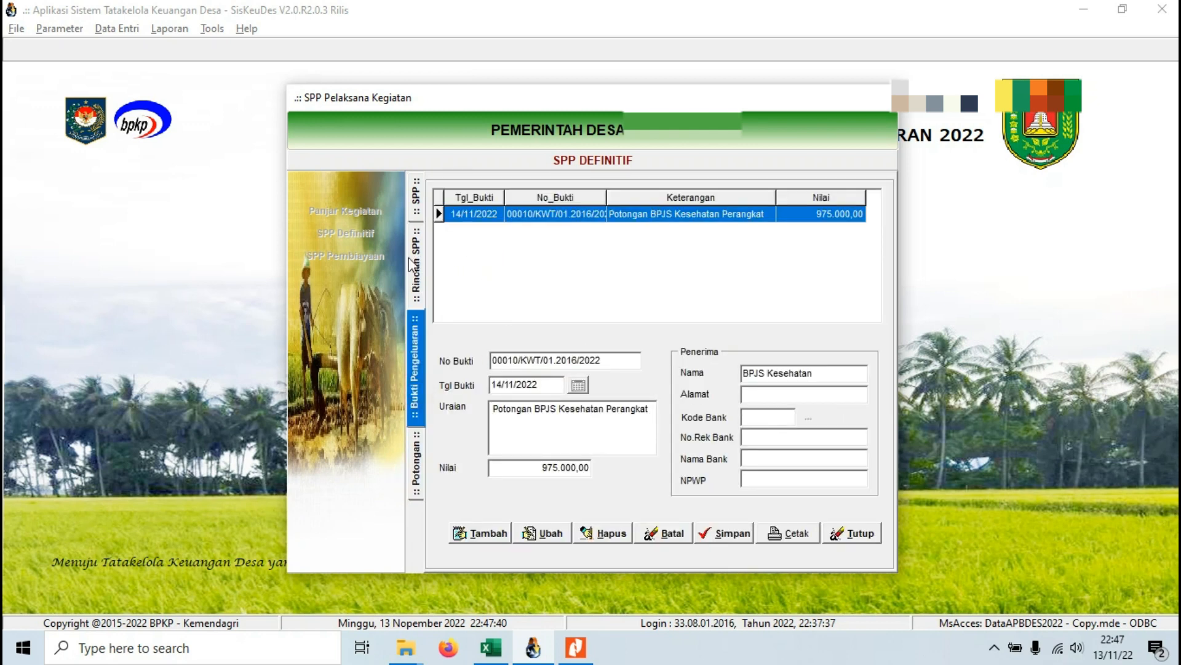
# Step: Preview the printout of the Perangkat expenditure proof, close it, and return to the SPP list
pyautogui.click(776, 533)
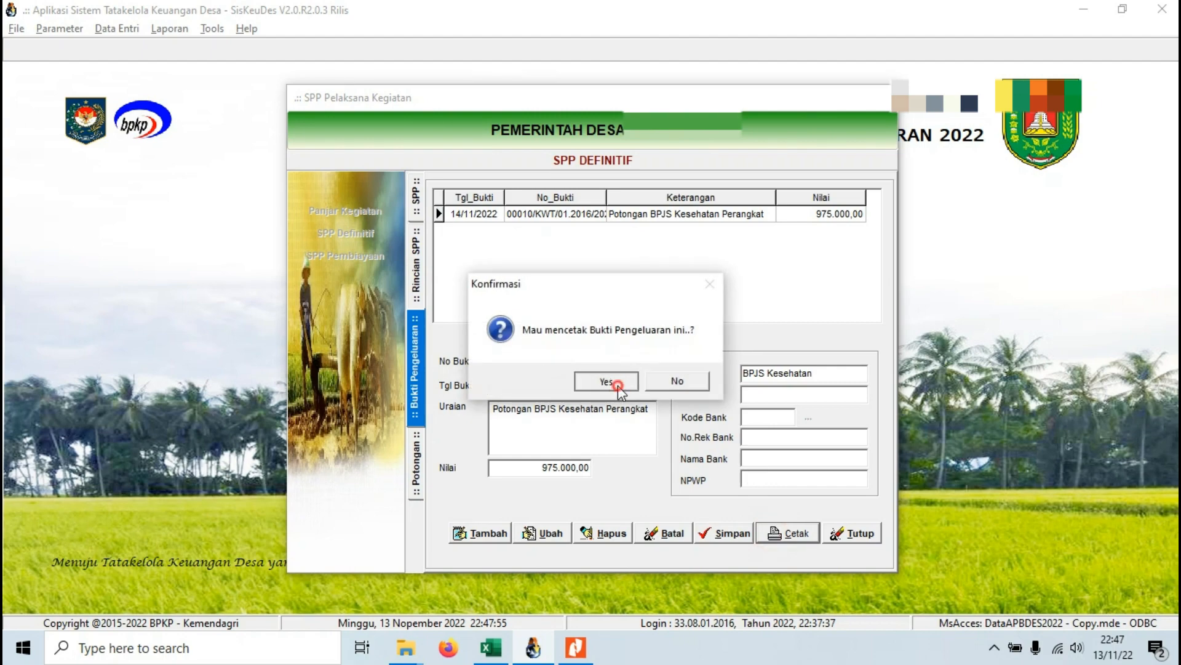
pyautogui.click(615, 383)
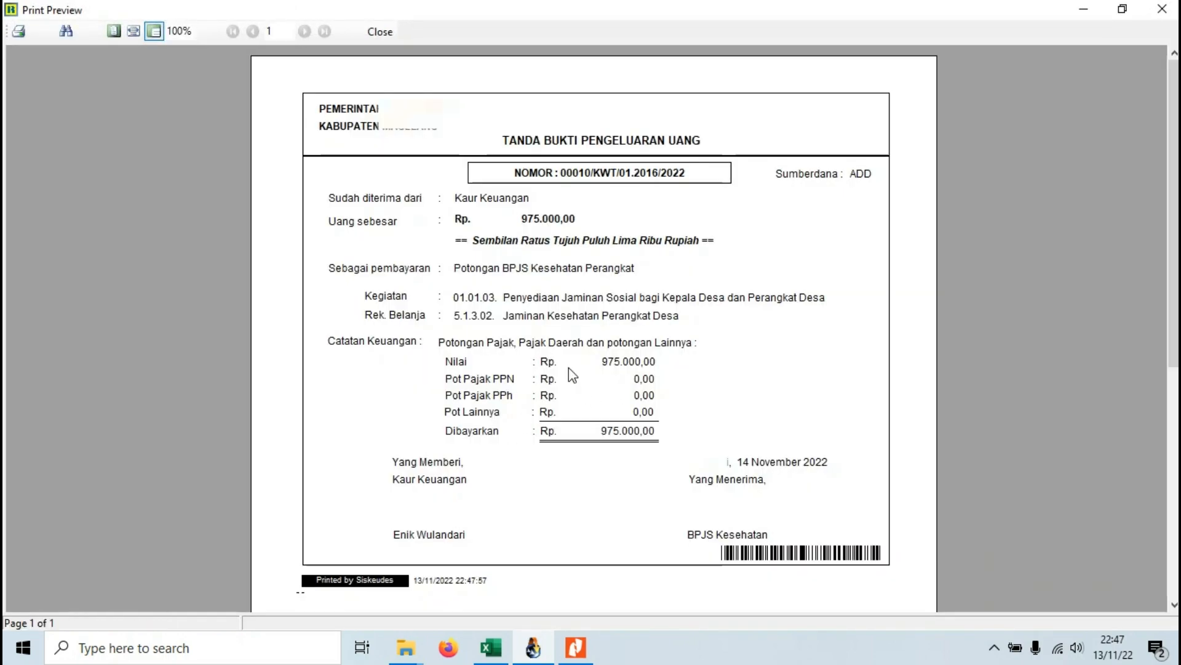
pyautogui.click(391, 32)
pyautogui.click(873, 538)
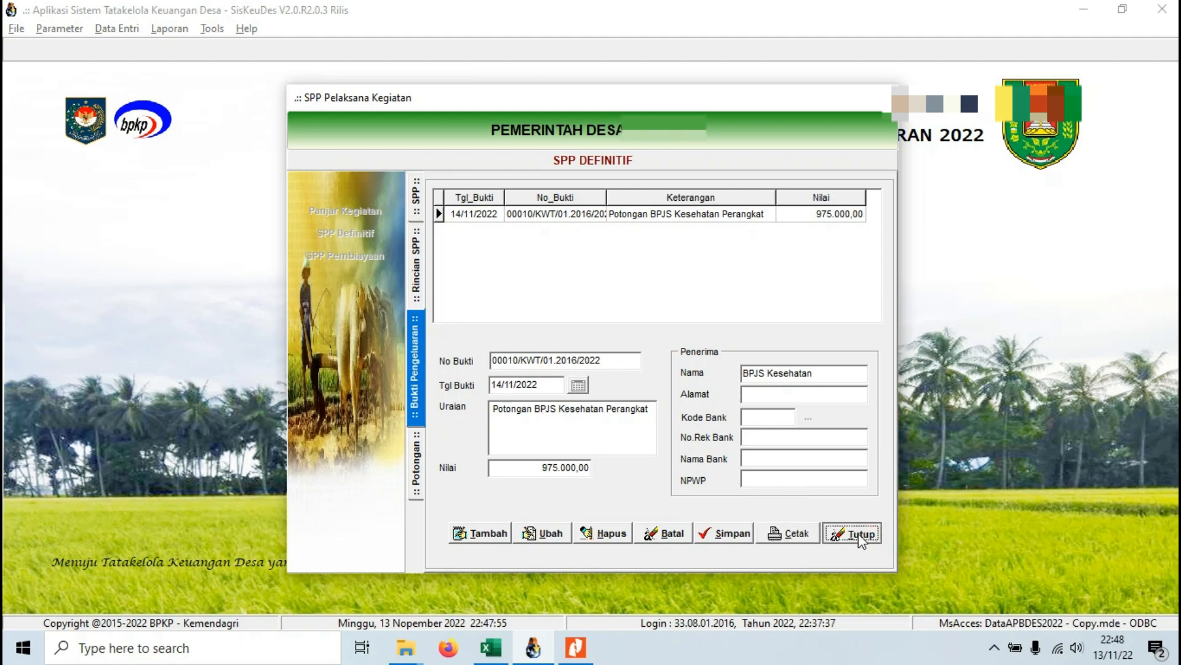
# Step: Preview the cover letter (Surat Pengantar) of the Potongan BPJS Kesehatan SPP, read through it, and close the preview
pyautogui.click(782, 535)
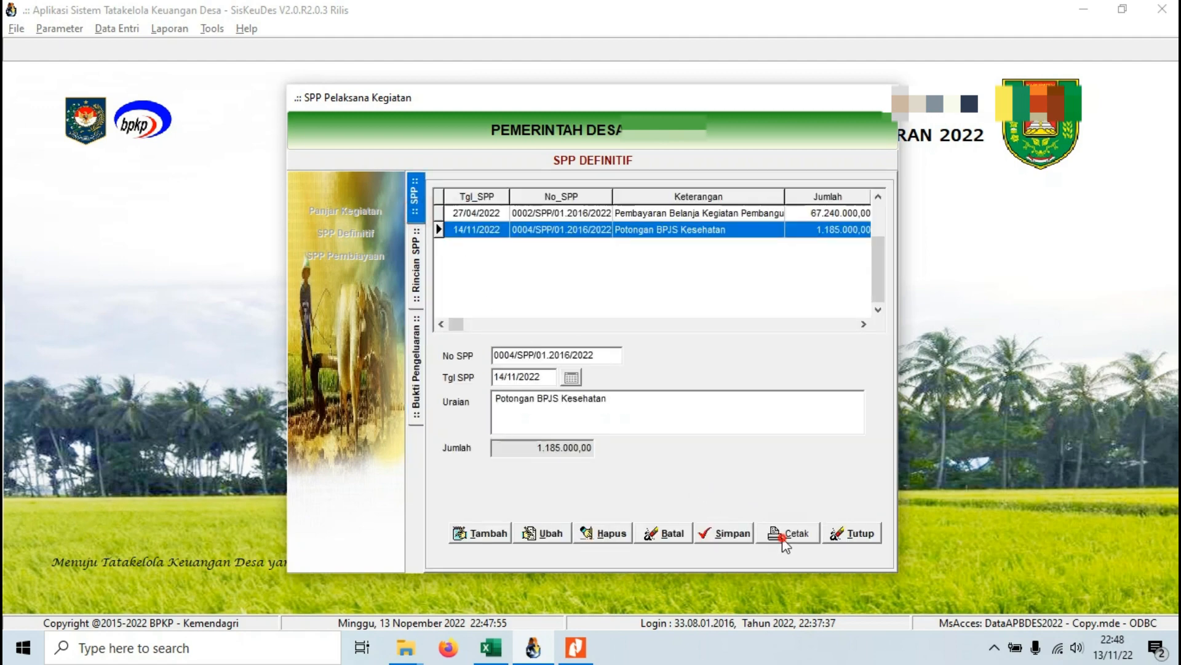
pyautogui.click(741, 458)
pyautogui.scroll(-5, 646, 422)
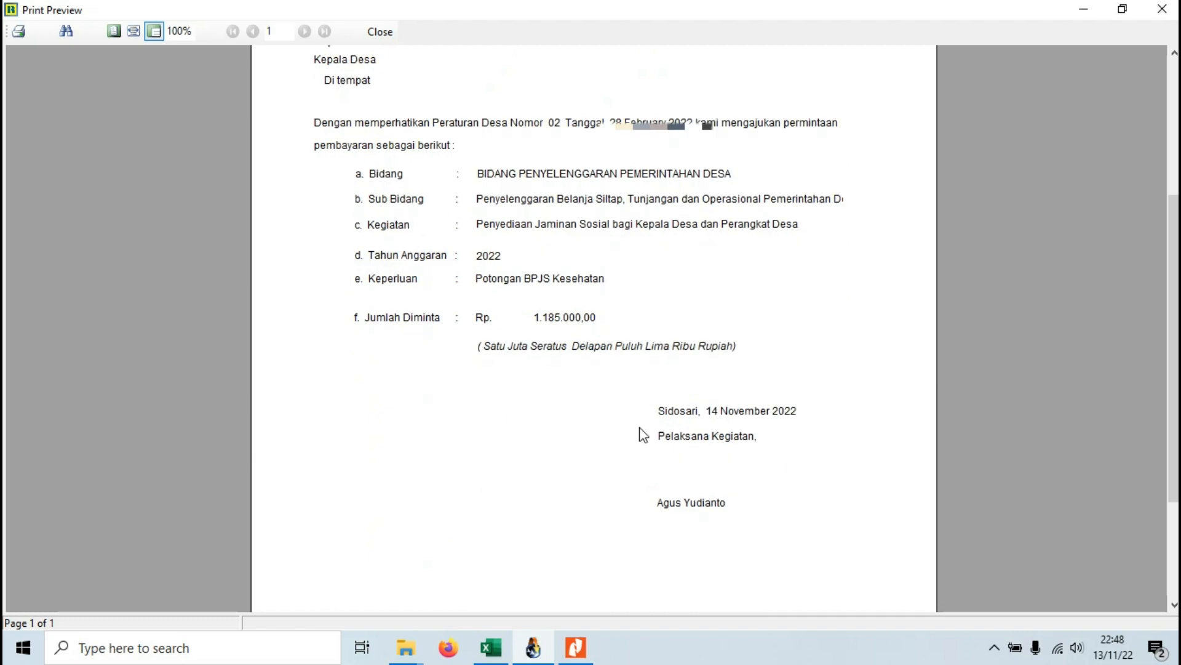
pyautogui.scroll(2, 593, 364)
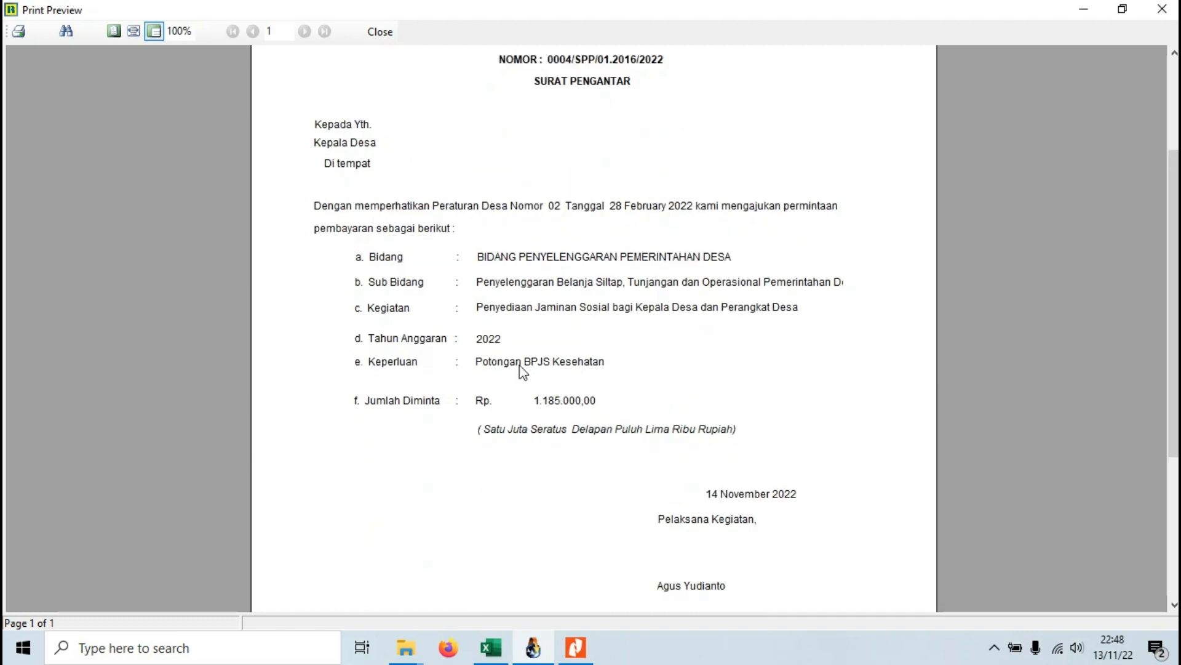
pyautogui.click(379, 32)
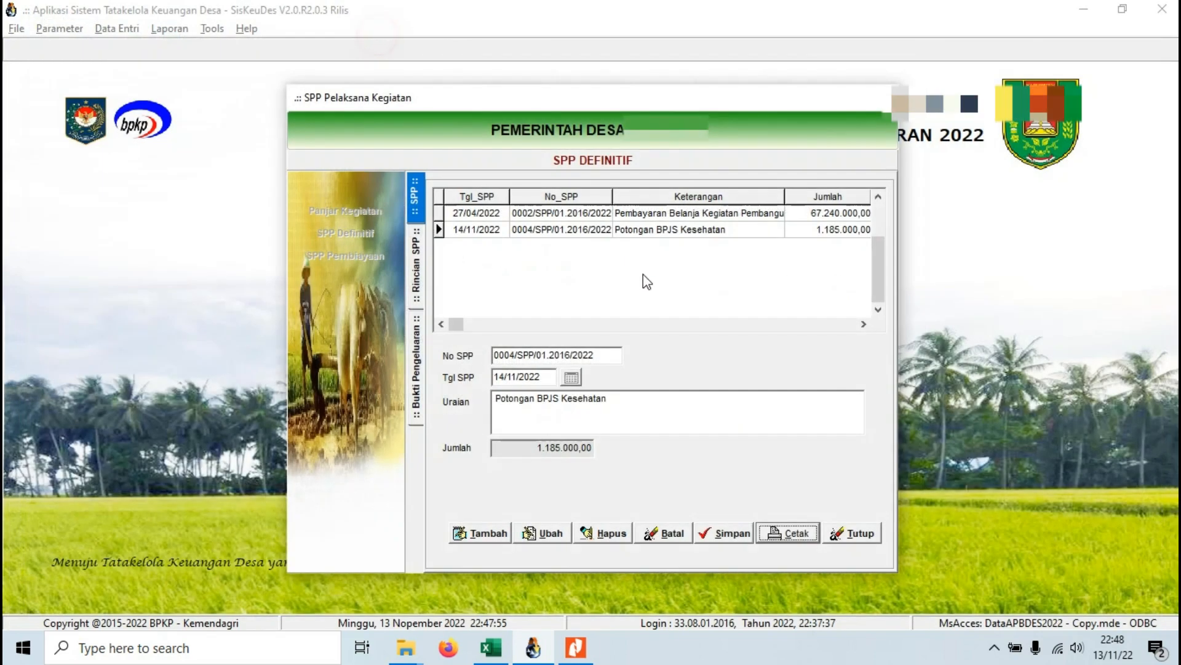
# Step: Preview the Surat Permintaan Pembayaran of the Potongan BPJS Kesehatan SPP and close the preview
pyautogui.click(816, 541)
pyautogui.click(749, 478)
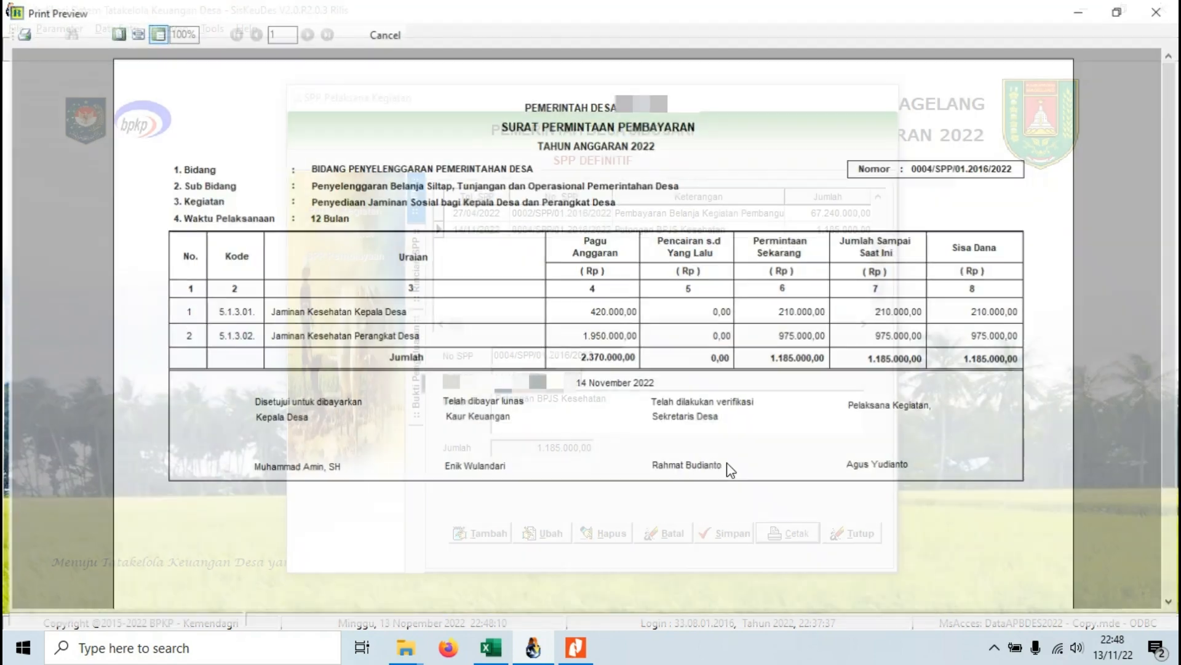
pyautogui.click(380, 32)
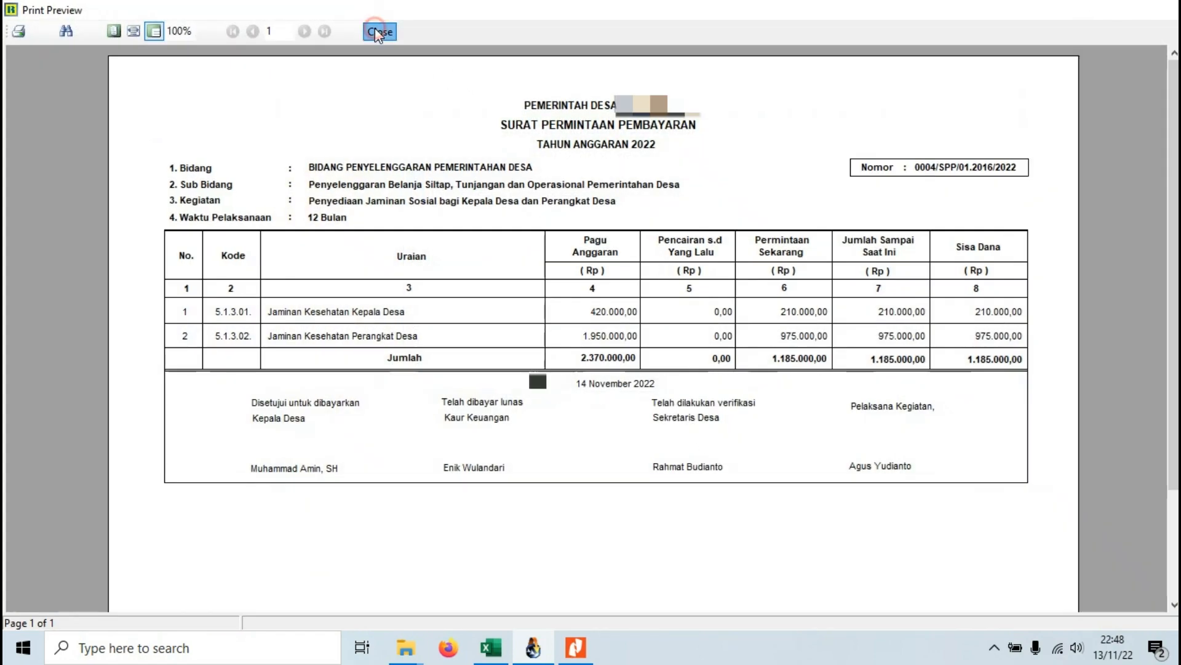
# Step: Close and reopen the SPP Definitif list, and select the Potongan BPJS Kesehatan SPP dated 14/11/2022
pyautogui.click(867, 535)
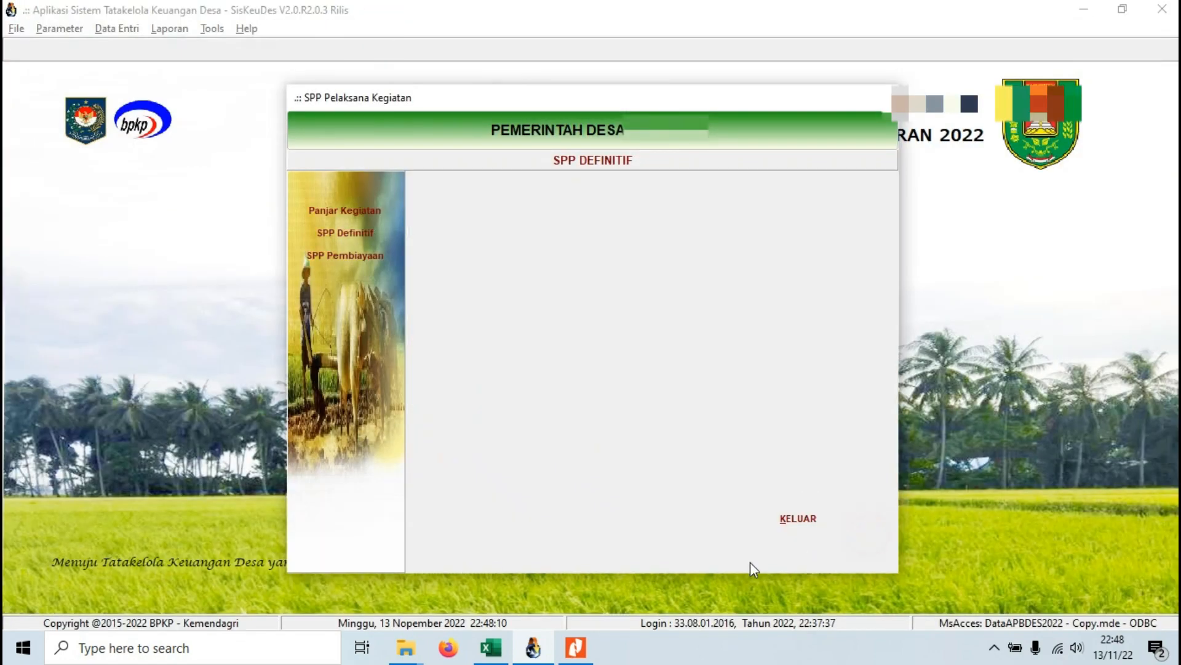
pyautogui.click(363, 240)
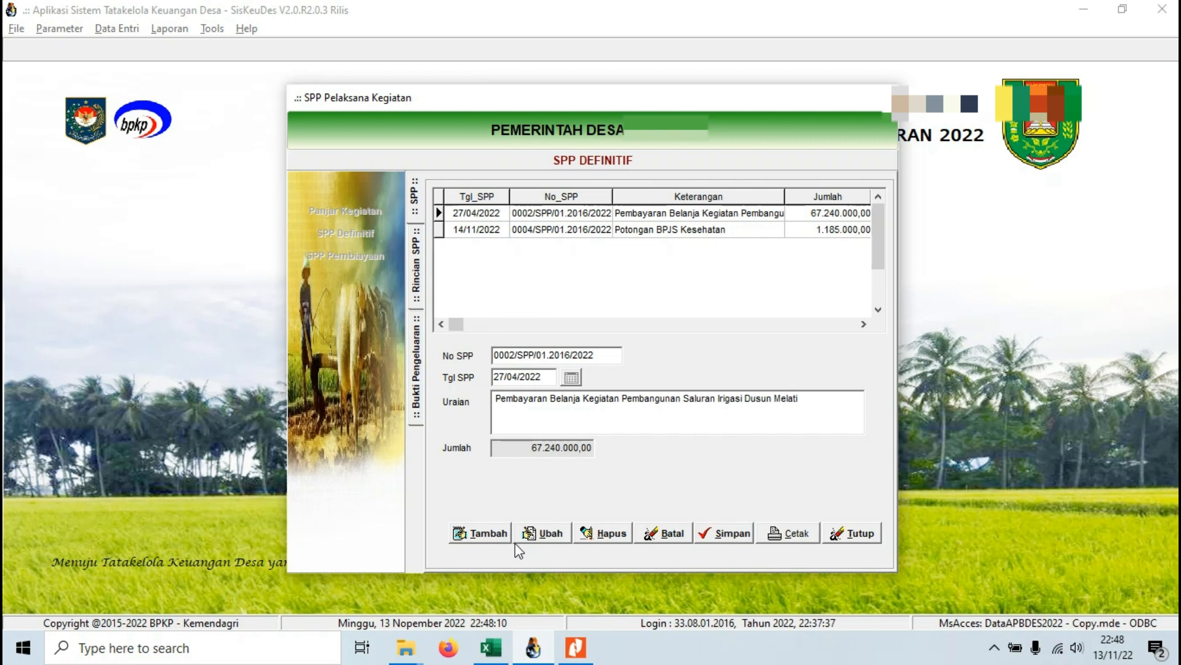
pyautogui.click(614, 232)
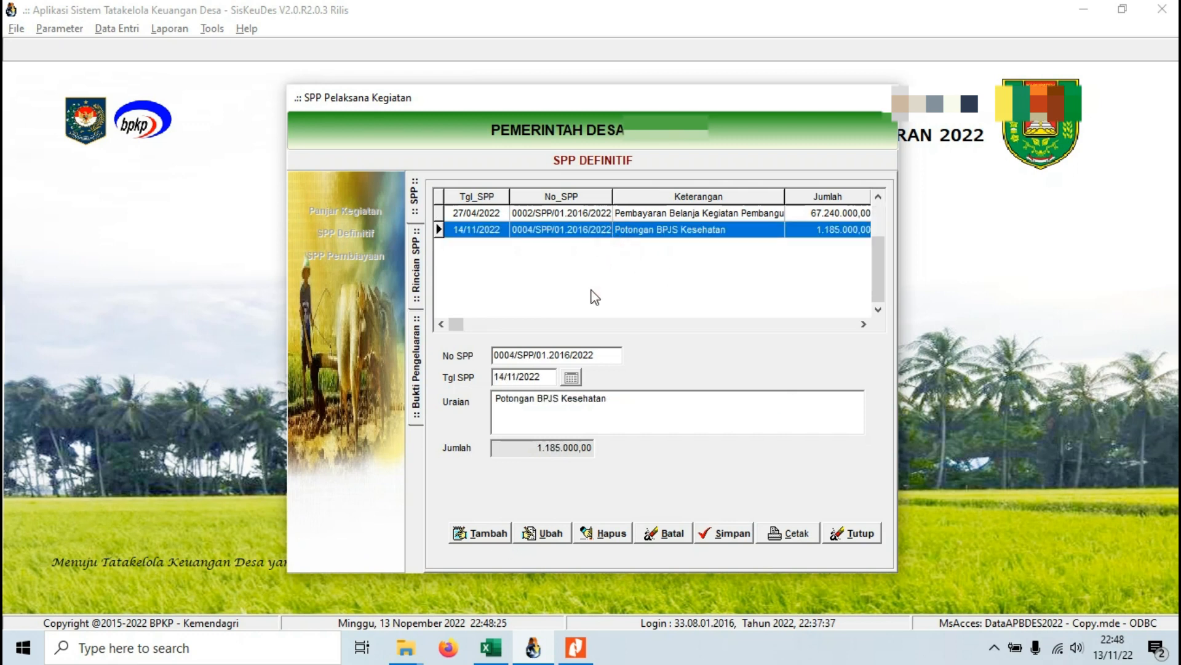
# Step: Add and save a new SPP dated 14/11/2022 with the description "Potongan BPJS Kesehatan Semester 2"
pyautogui.click(489, 533)
pyautogui.click(571, 377)
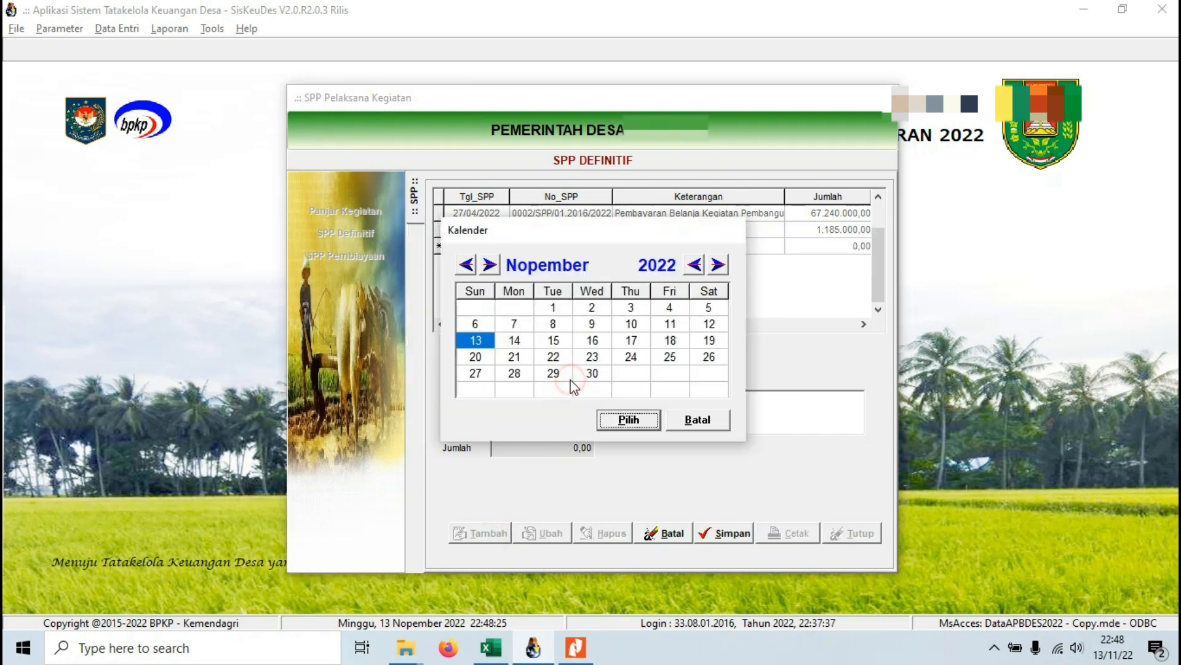
pyautogui.click(522, 340)
pyautogui.click(628, 419)
pyautogui.click(540, 409)
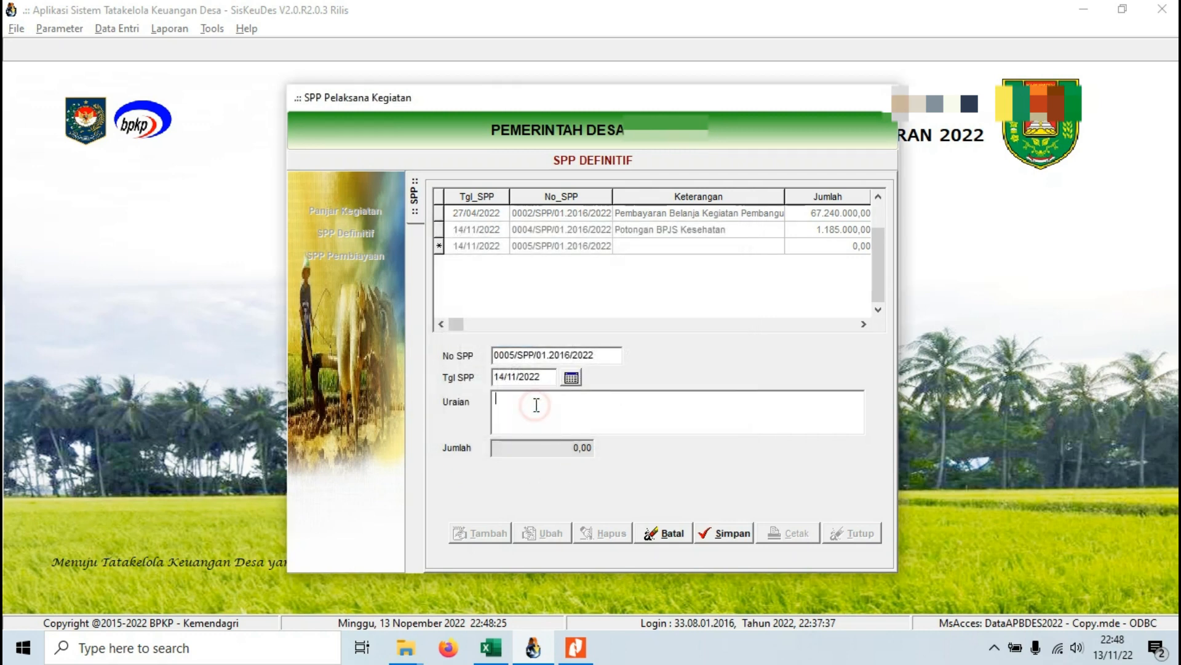
pyautogui.write('Potongan BPJS Kesehatan Seme')
pyautogui.write('ster 2')
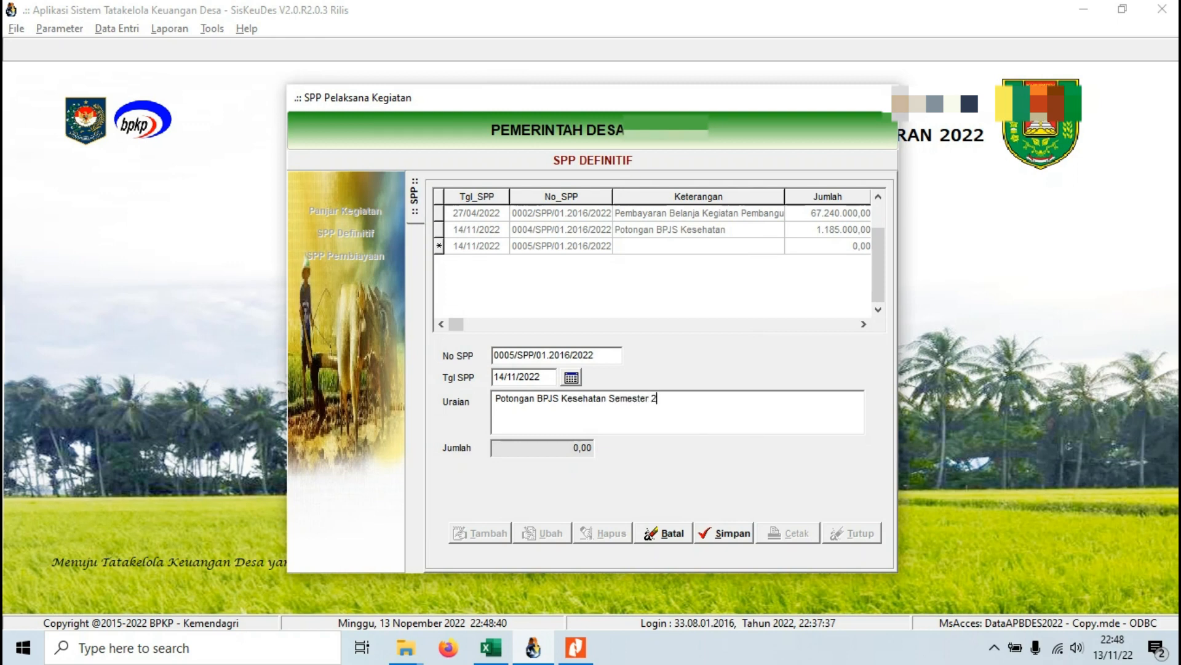
pyautogui.click(740, 530)
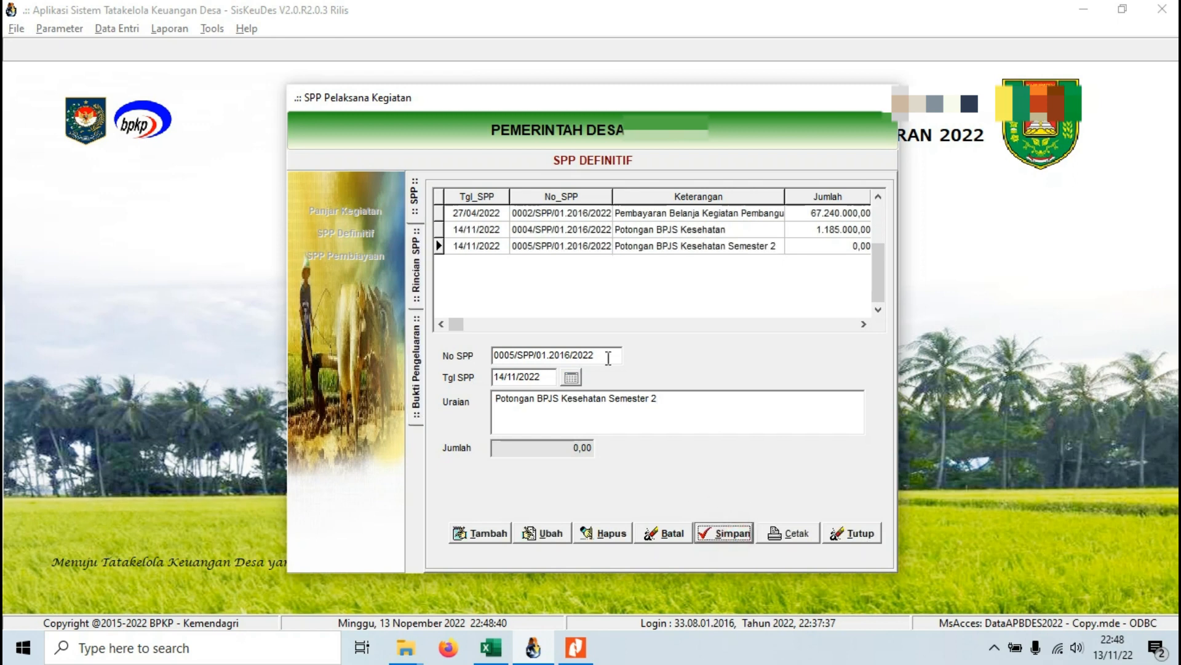
# Step: Change the description of the existing Potongan BPJS Kesehatan SPP to "Potongan BPJS Kesehatan Semester 1" and save it
pyautogui.click(600, 230)
pyautogui.click(543, 533)
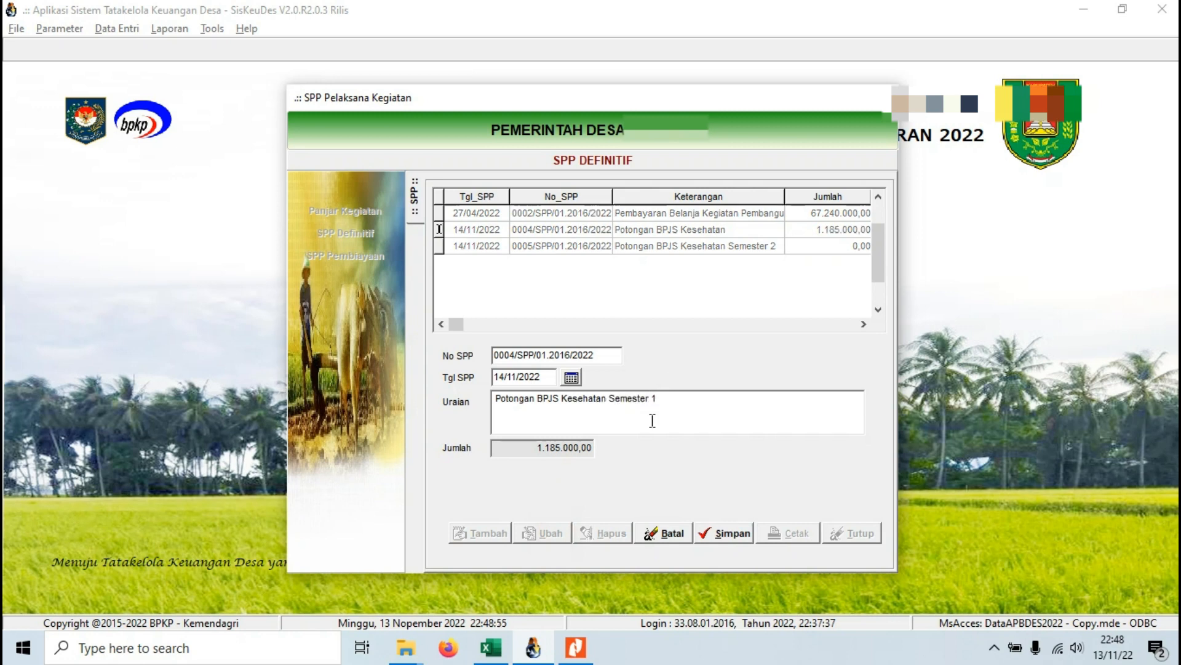
pyautogui.click(723, 534)
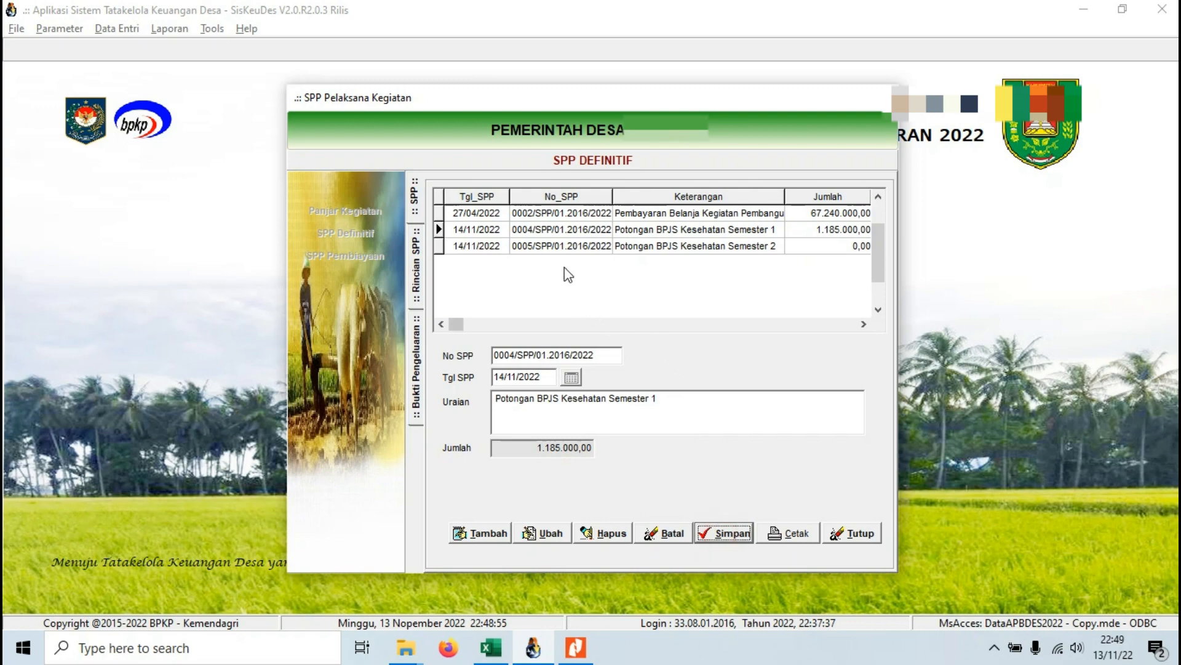
# Step: Add the ADD detail 5.1.3.01. Jaminan Kesehatan Kepala Desa from the Jaminan Sosial activity to the Semester 2 SPP and save it
pyautogui.click(562, 250)
pyautogui.doubleClick(562, 251)
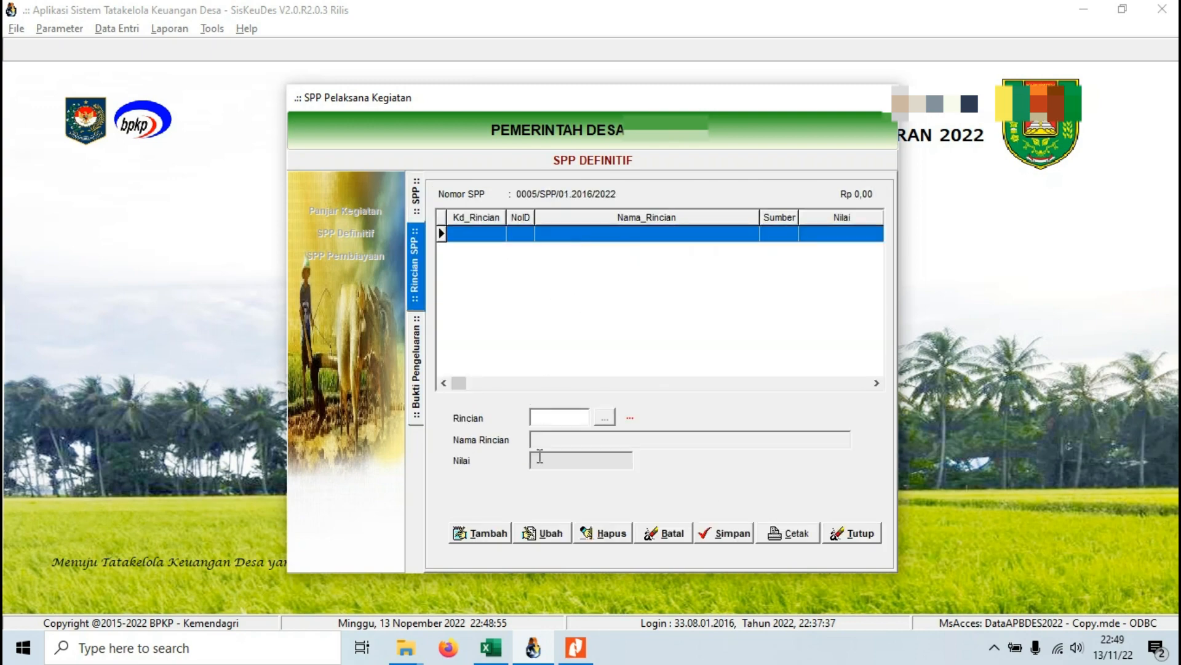
pyautogui.click(483, 533)
pyautogui.click(598, 419)
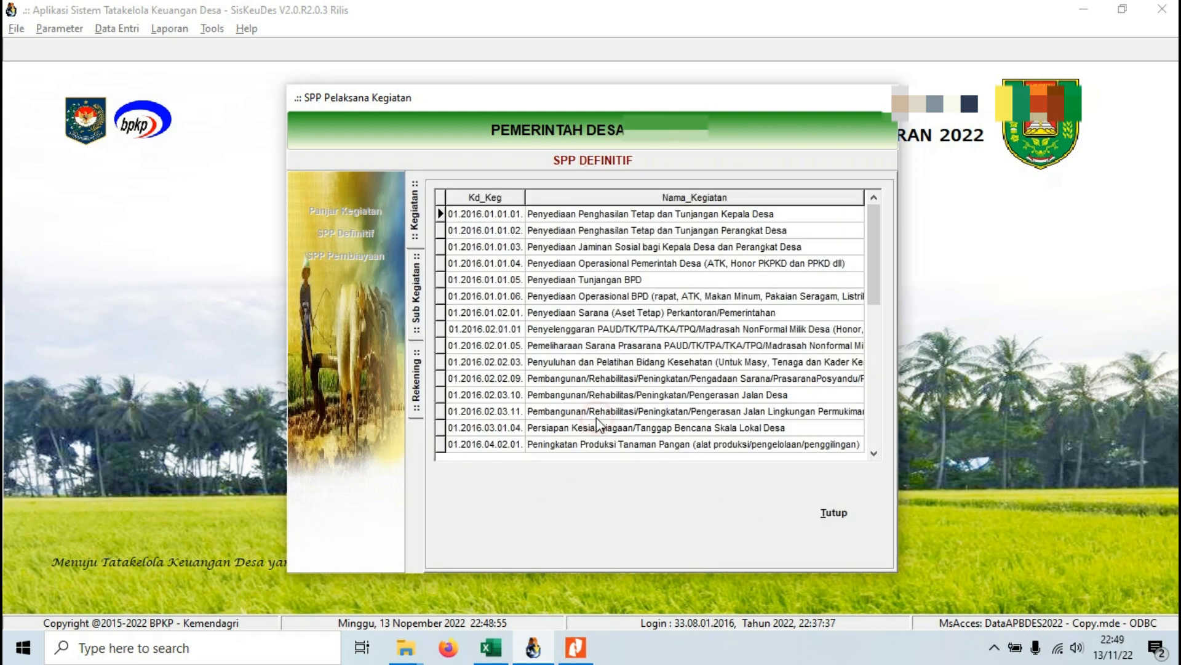
pyautogui.doubleClick(586, 247)
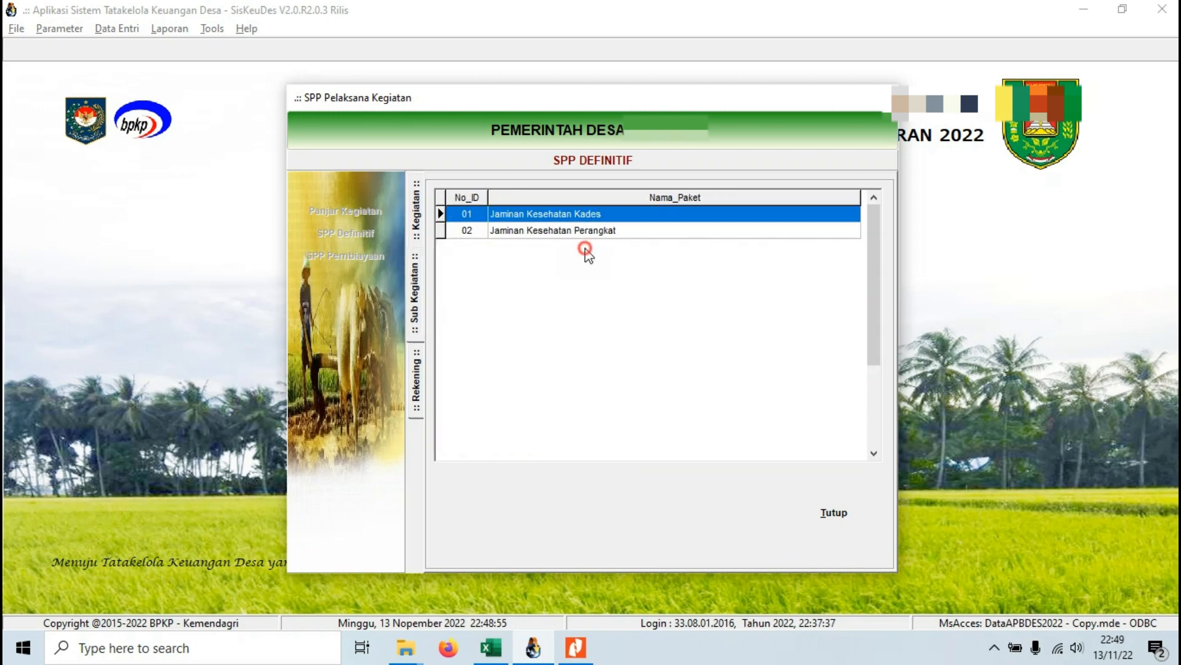
pyautogui.doubleClick(559, 215)
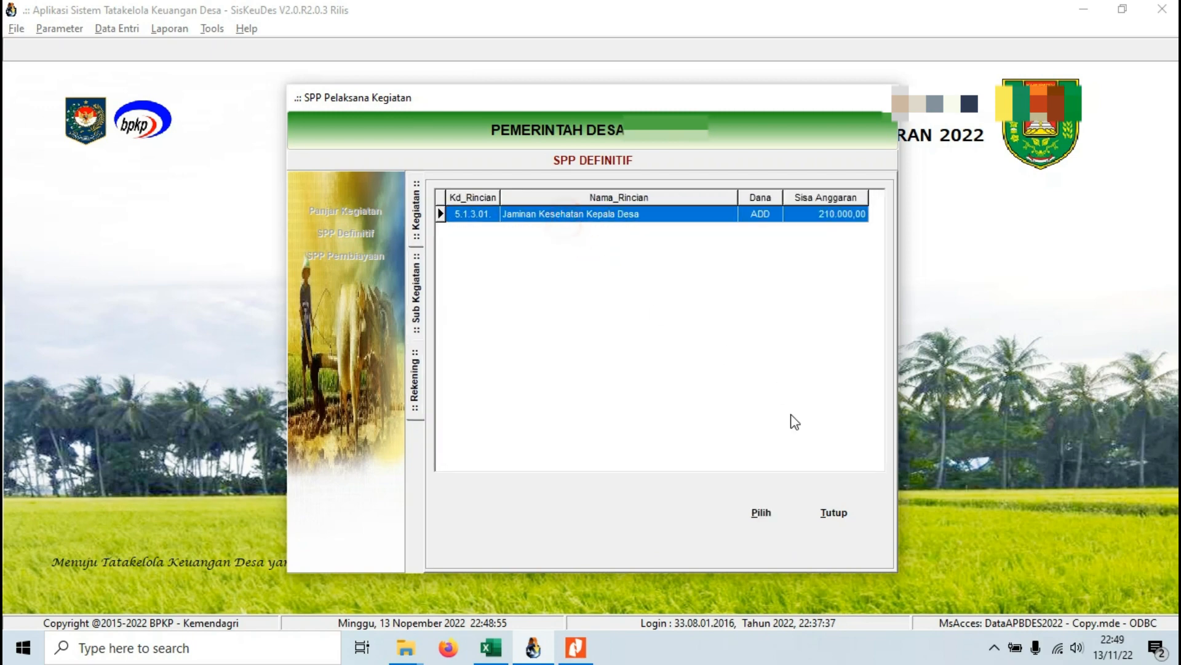
pyautogui.click(762, 515)
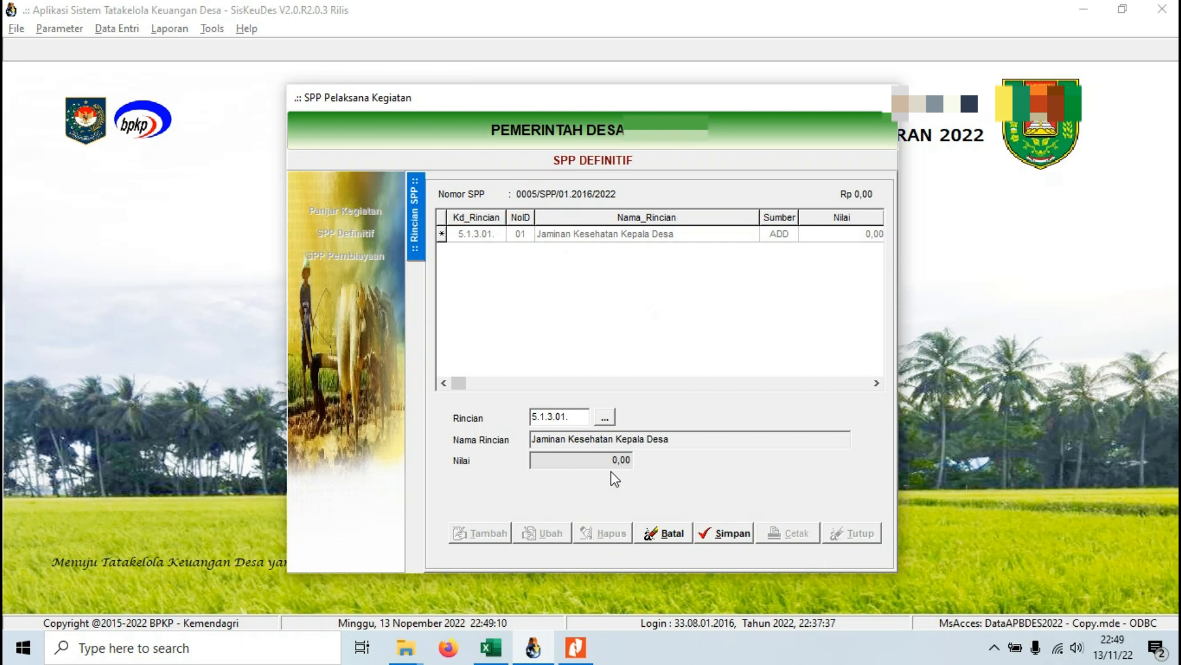
pyautogui.click(728, 533)
# Step: Start an expenditure proof for the Kepala Desa detail, dated 14/11/2022, with the description "Potongan BPJS Kesehatan Kades"
pyautogui.click(413, 397)
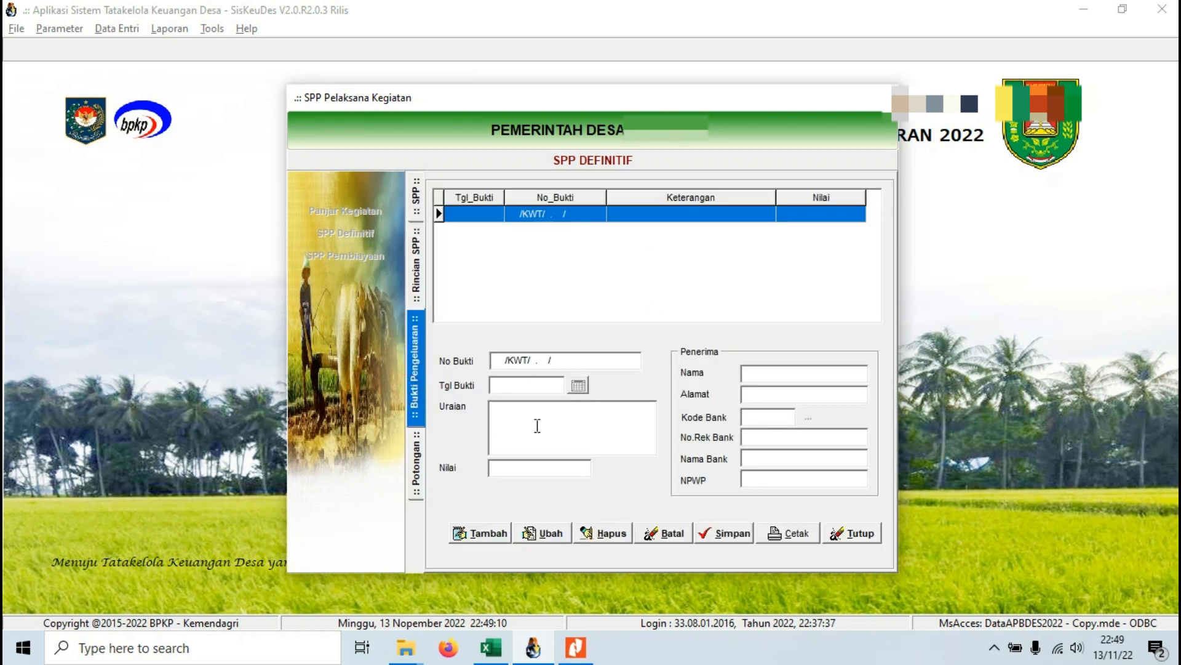
pyautogui.click(484, 534)
pyautogui.click(578, 385)
pyautogui.click(521, 344)
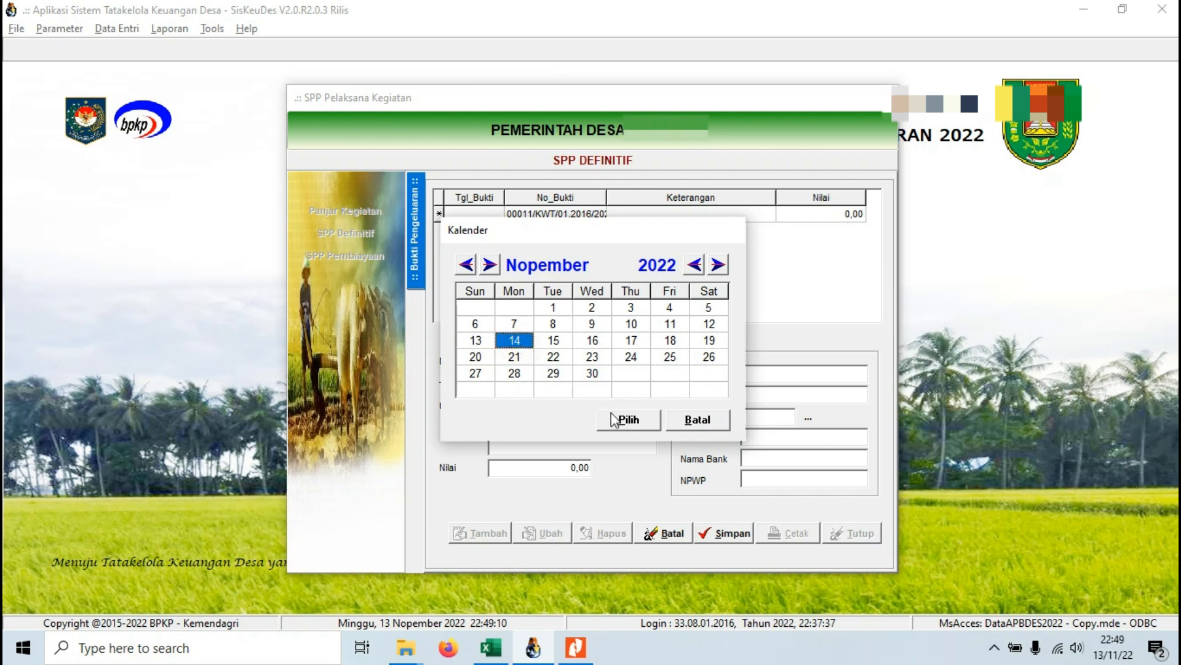
pyautogui.click(624, 419)
pyautogui.write('tongan BPJS')
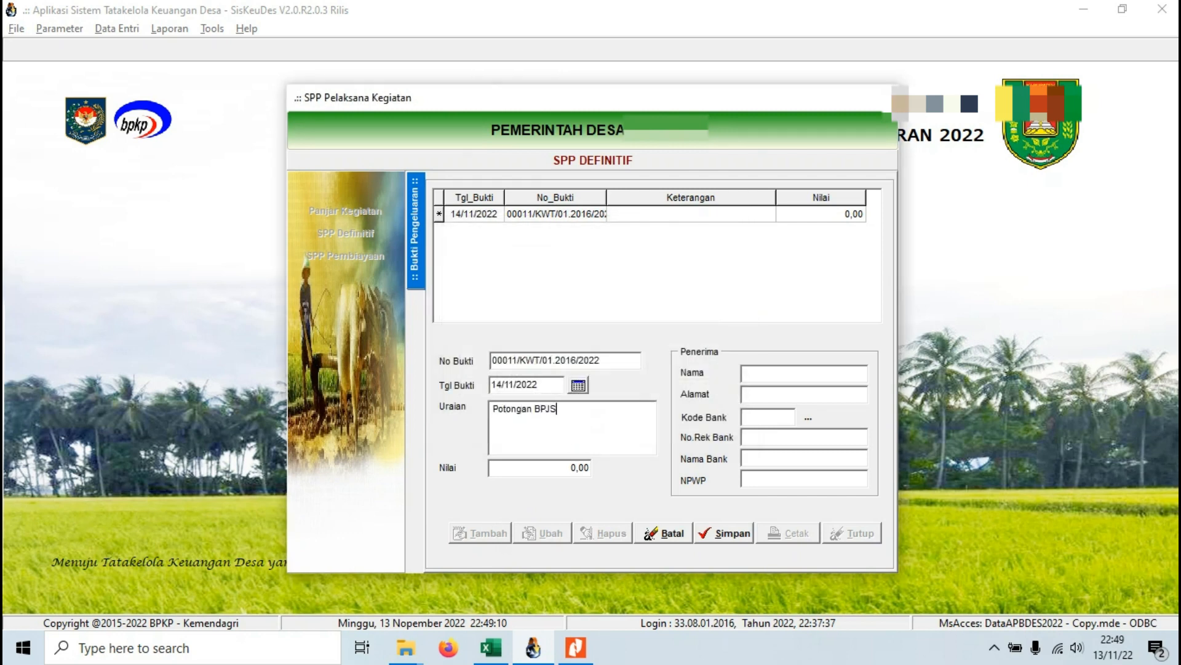
pyautogui.write(' Kesehatan Kades')
# Step: Set the Kades proof's value to 210.000 and its recipient to BPJS Kesehatan, and save the proof
pyautogui.press('Tab')
pyautogui.write('21')
pyautogui.write('0.000')
pyautogui.press('Tab')
pyautogui.click(762, 371)
pyautogui.write('BPJS Kesehatan')
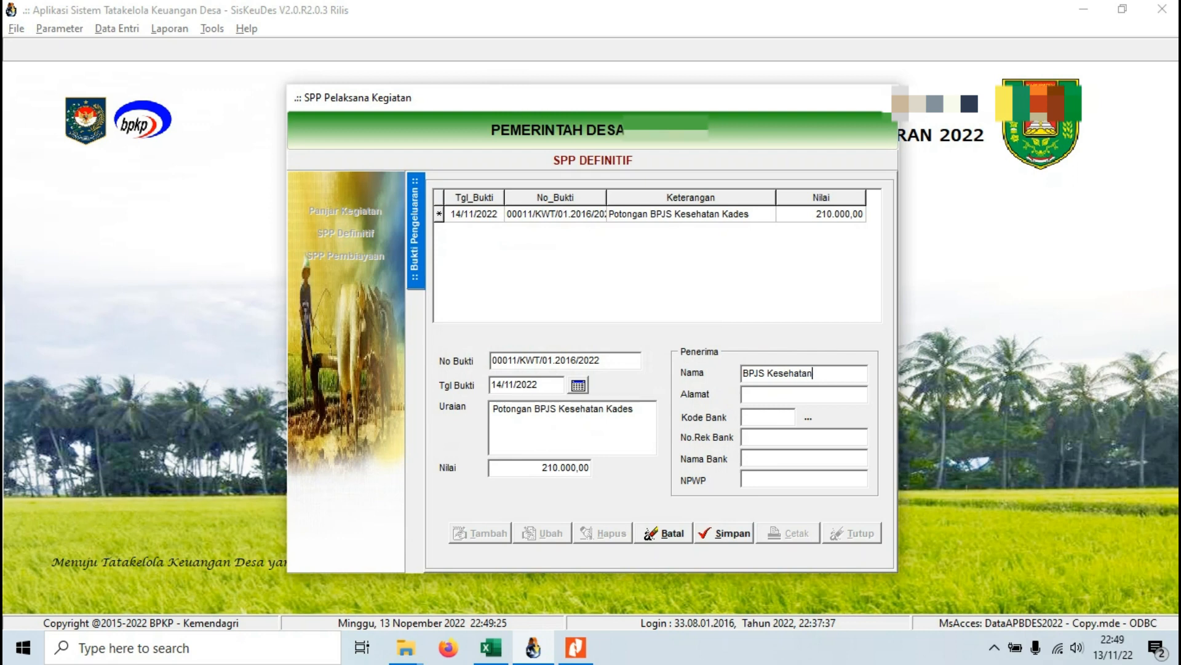
pyautogui.click(735, 533)
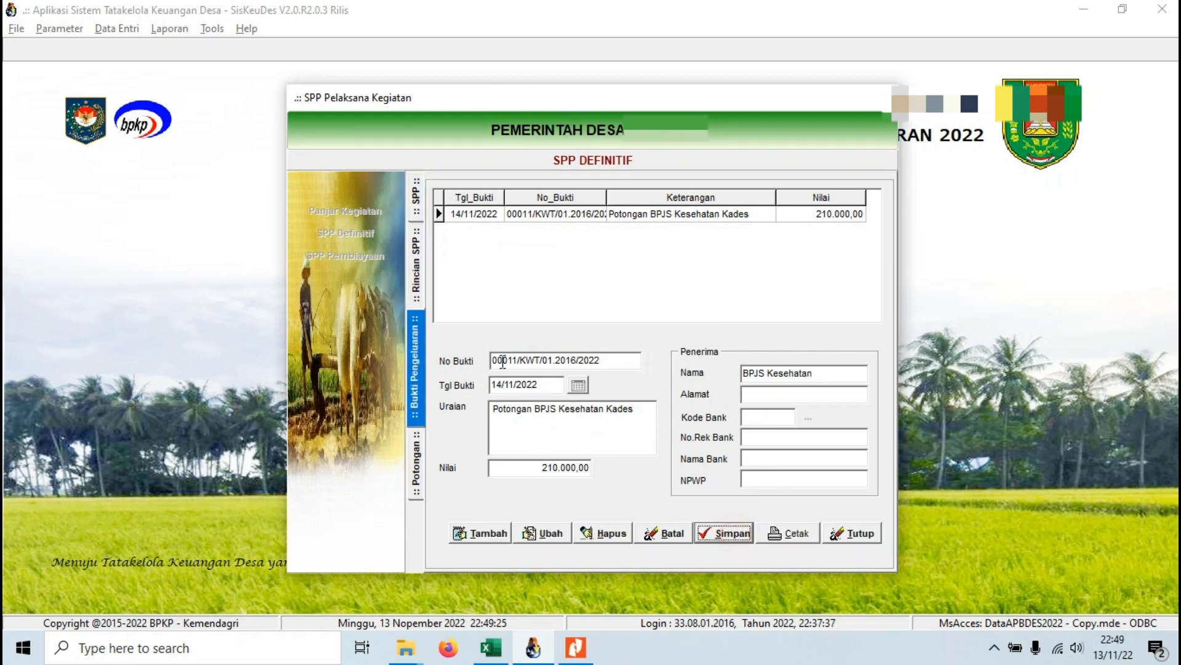
# Step: Add the ADD detail 5.1.3.02. Jaminan Kesehatan Perangkat Desa to the Semester 2 SPP and save it
pyautogui.click(415, 289)
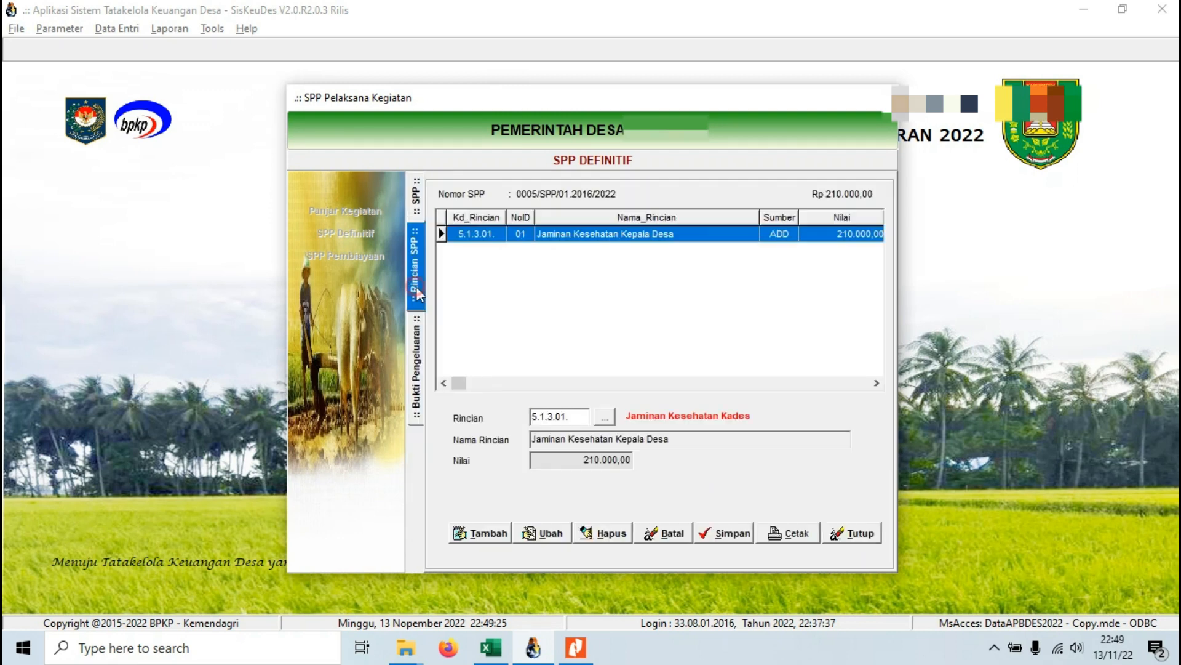
pyautogui.click(486, 532)
pyautogui.click(604, 416)
pyautogui.click(598, 233)
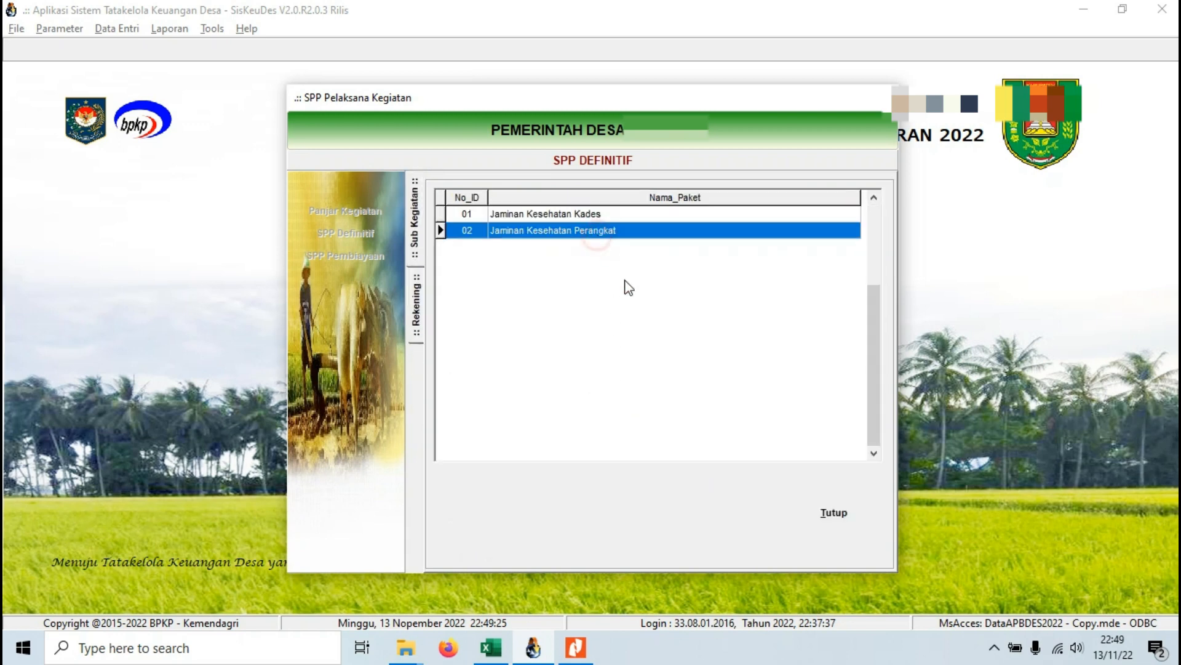
pyautogui.doubleClick(618, 232)
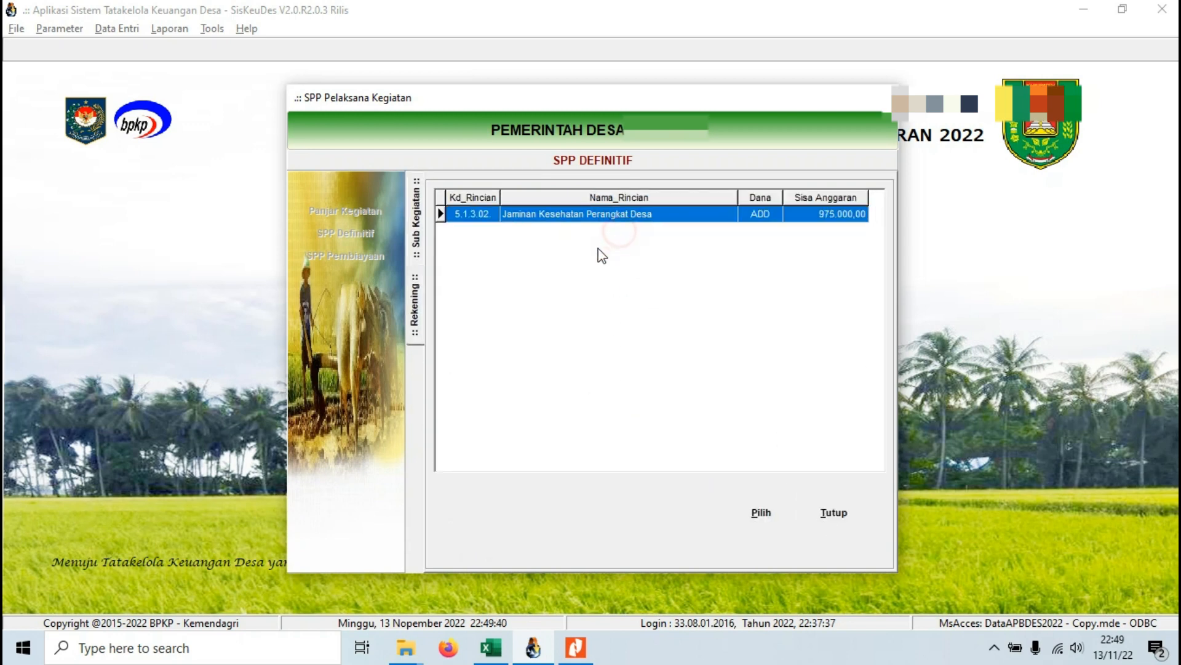
pyautogui.doubleClick(580, 218)
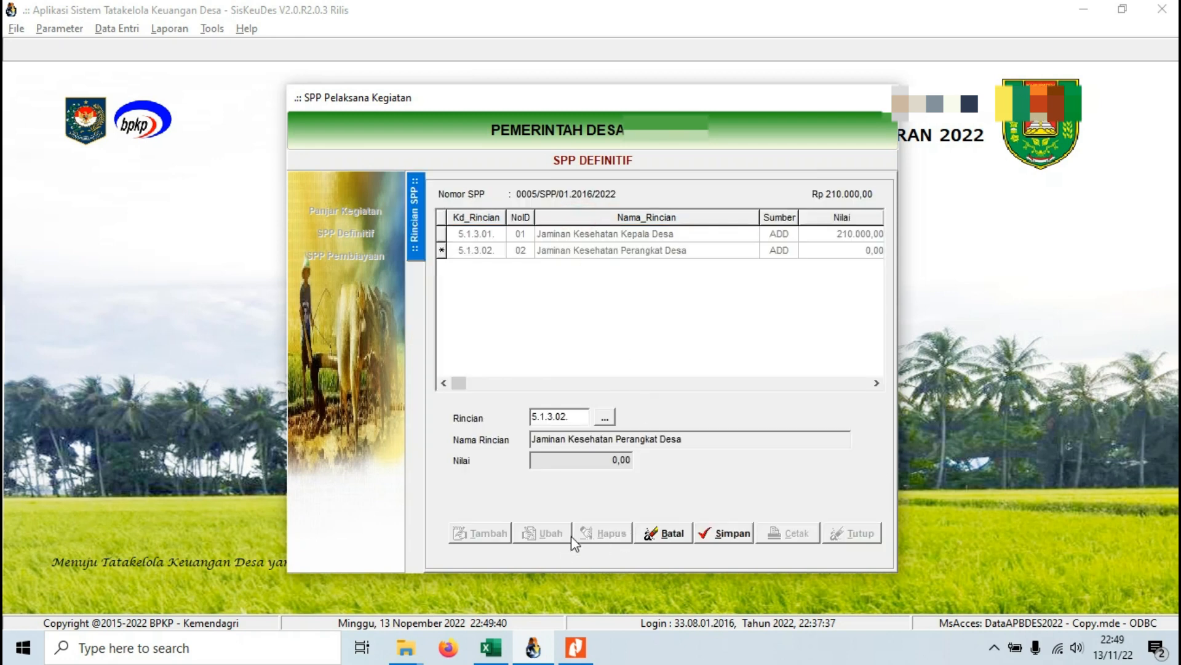
pyautogui.click(728, 534)
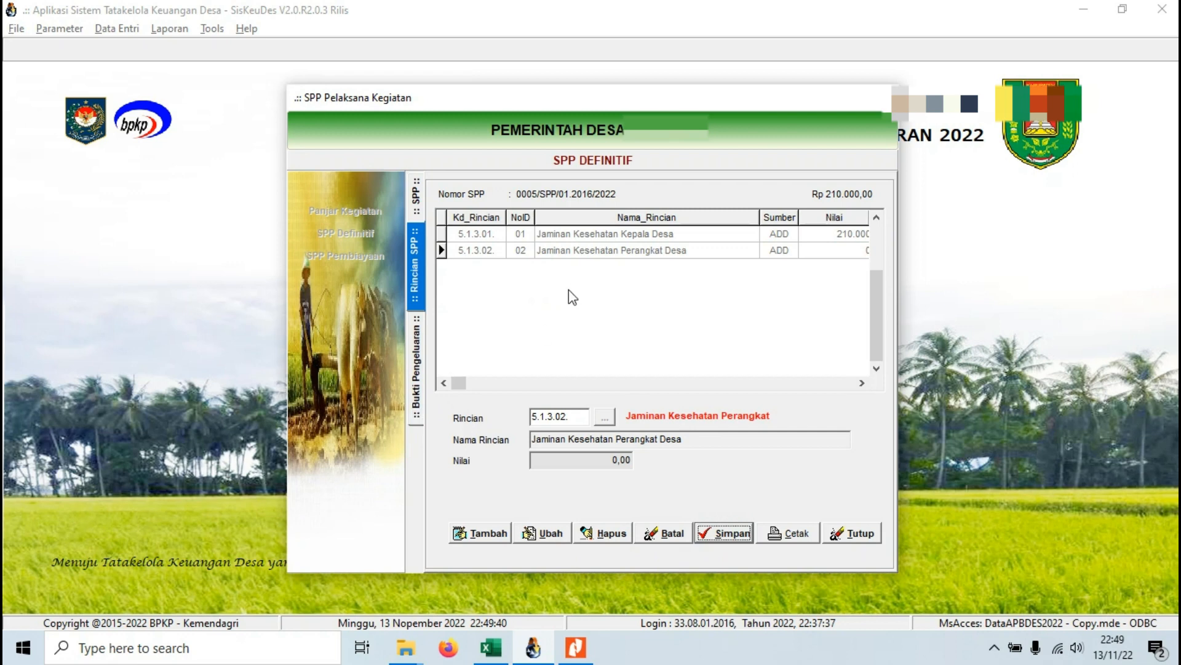
# Step: Start an expenditure proof for the Perangkat Desa detail, dated 14/11/2022, with the description "Potongan BPJS Kesehatan Perangkat"
pyautogui.click(582, 259)
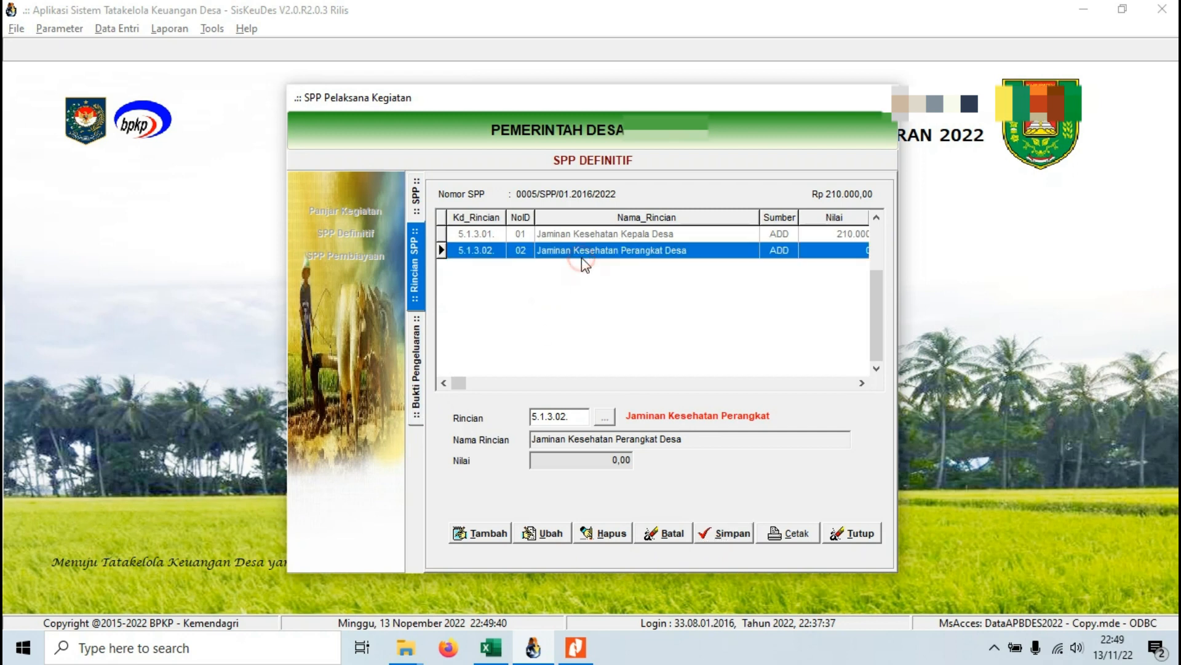
pyautogui.click(417, 409)
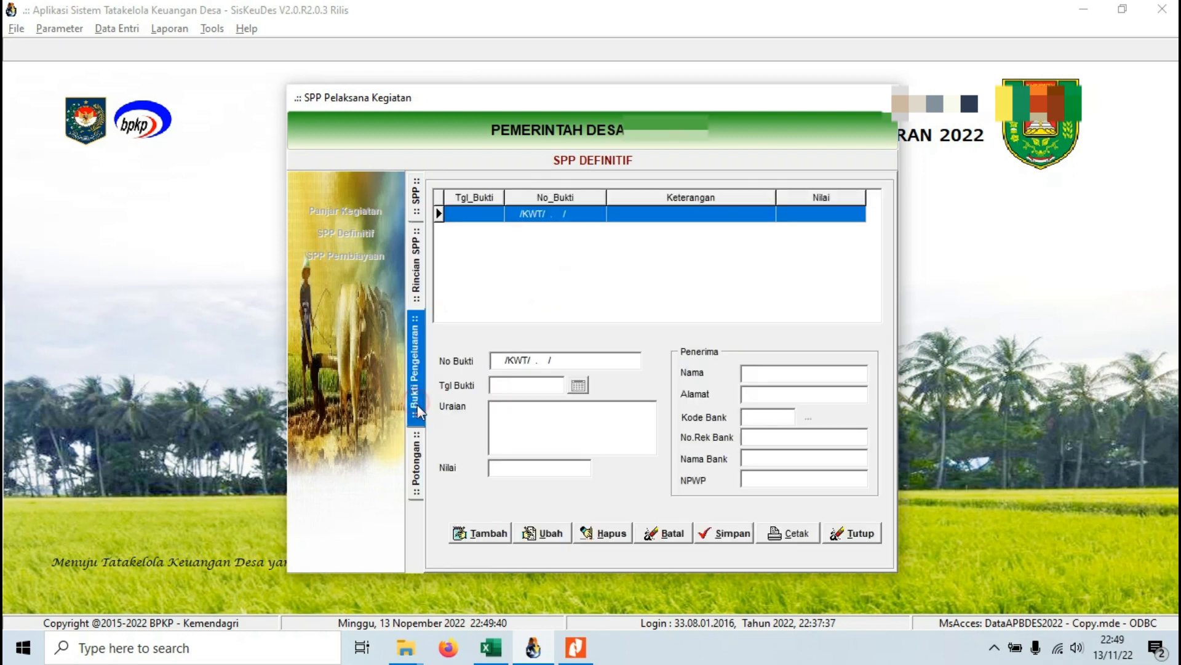
pyautogui.click(486, 535)
pyautogui.click(578, 385)
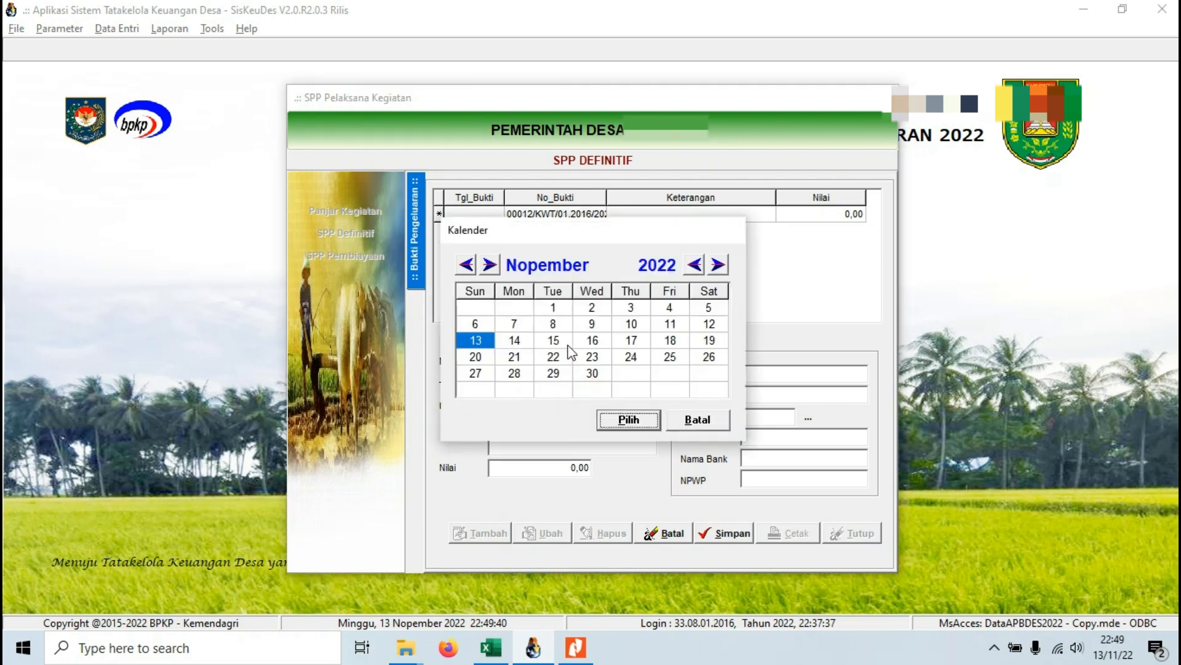
pyautogui.click(515, 342)
pyautogui.click(628, 420)
pyautogui.click(544, 433)
pyautogui.write('Potongan BPJS Kesehatan')
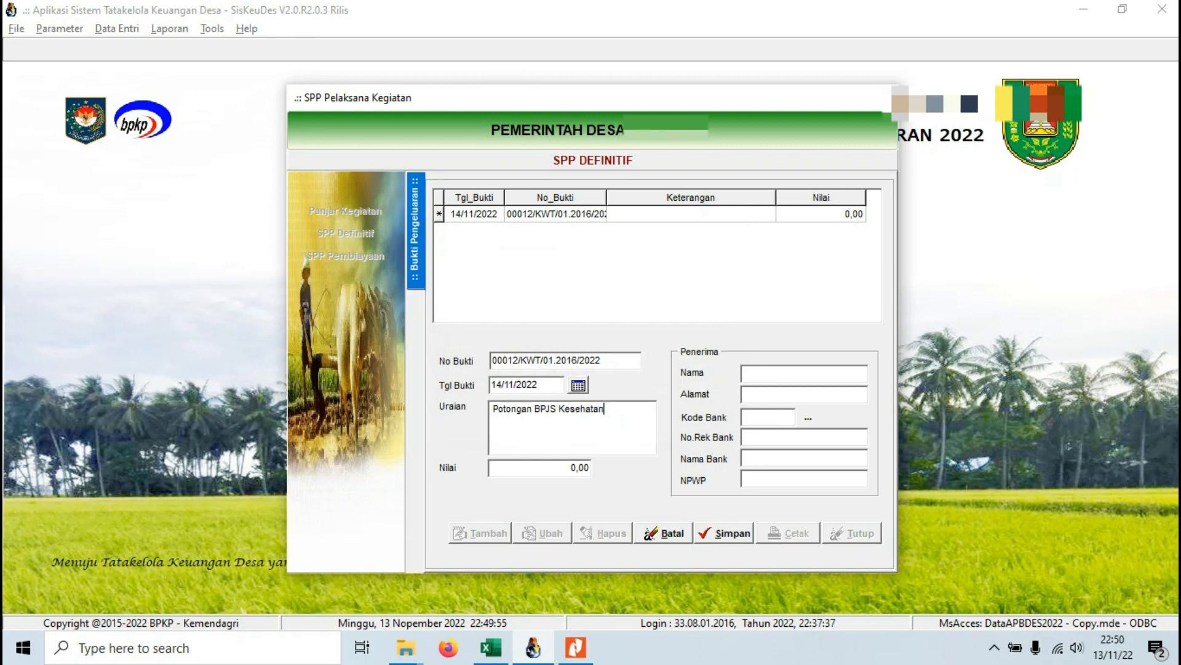
pyautogui.write(' Perangkat')
# Step: Check the Perangkat amount in the Excel simulation, set the proof's value to 975000 and recipient to BPJS Kesehatan, and save it
pyautogui.press('Tab')
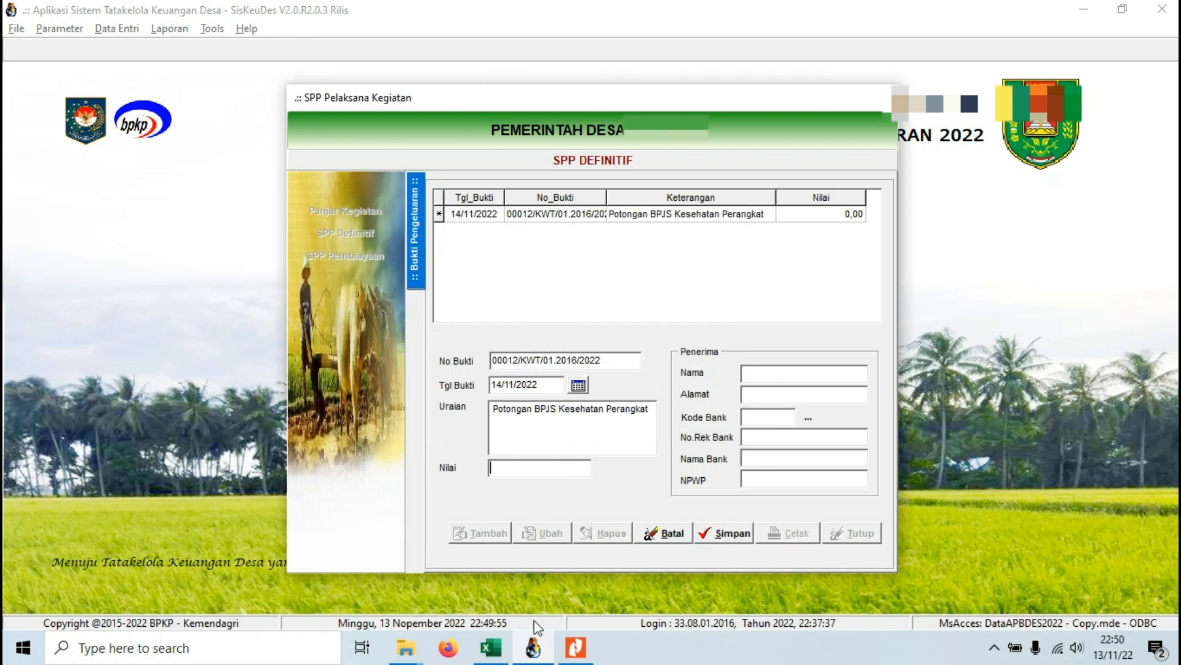
pyautogui.click(491, 647)
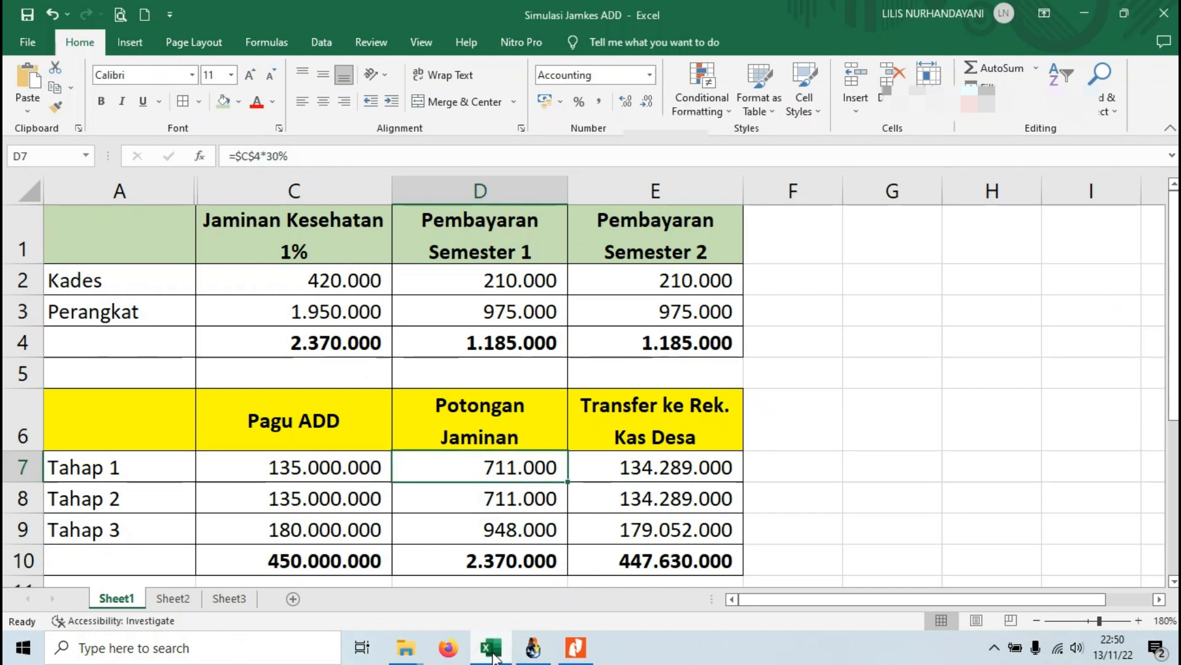
pyautogui.click(534, 654)
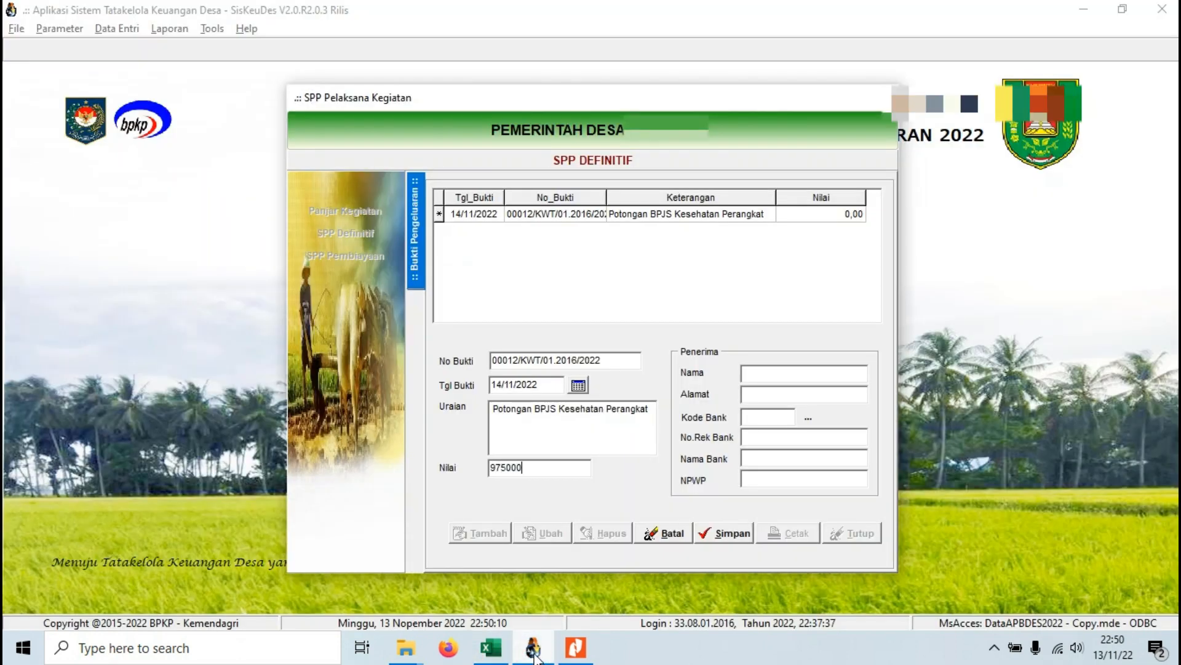
pyautogui.click(816, 373)
pyautogui.write('BPJS Kesehatan')
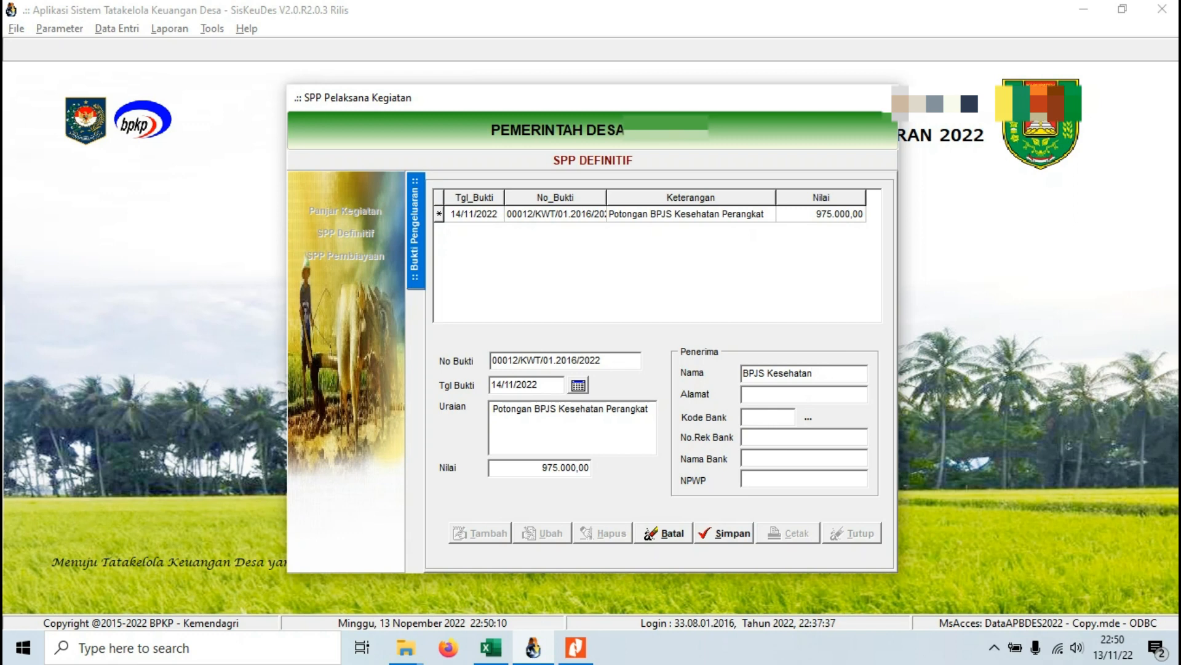
pyautogui.click(727, 539)
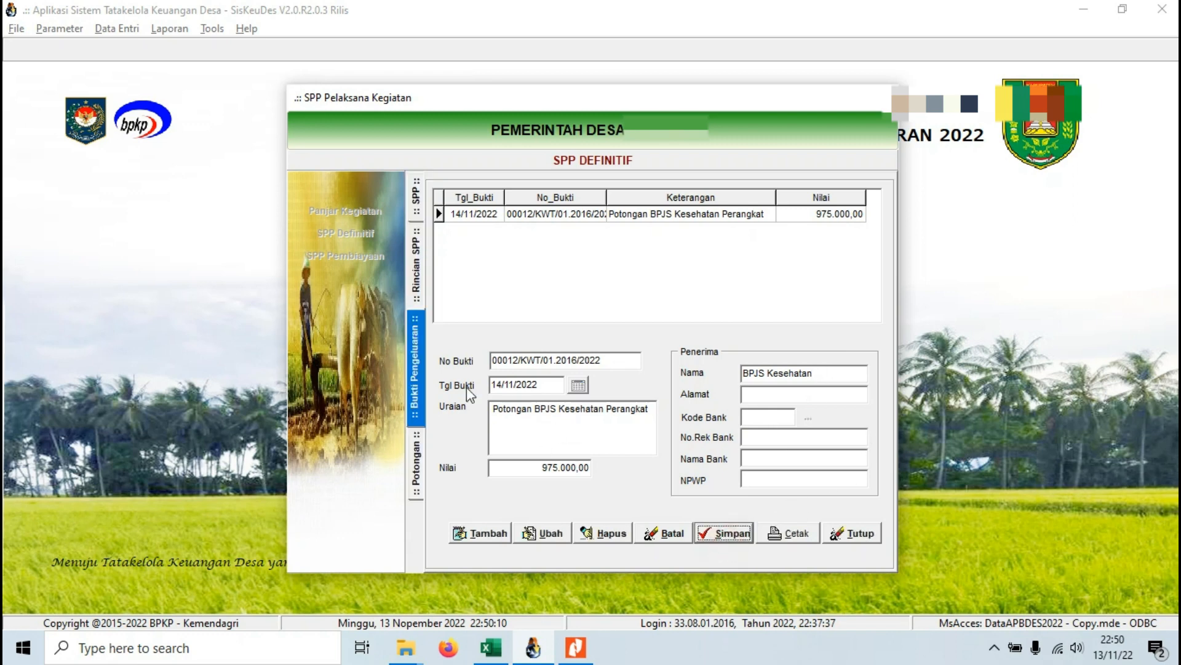
# Step: Return to the SPP list, close the SPP Kegiatan form, and open the Pencairan SPP form
pyautogui.click(418, 203)
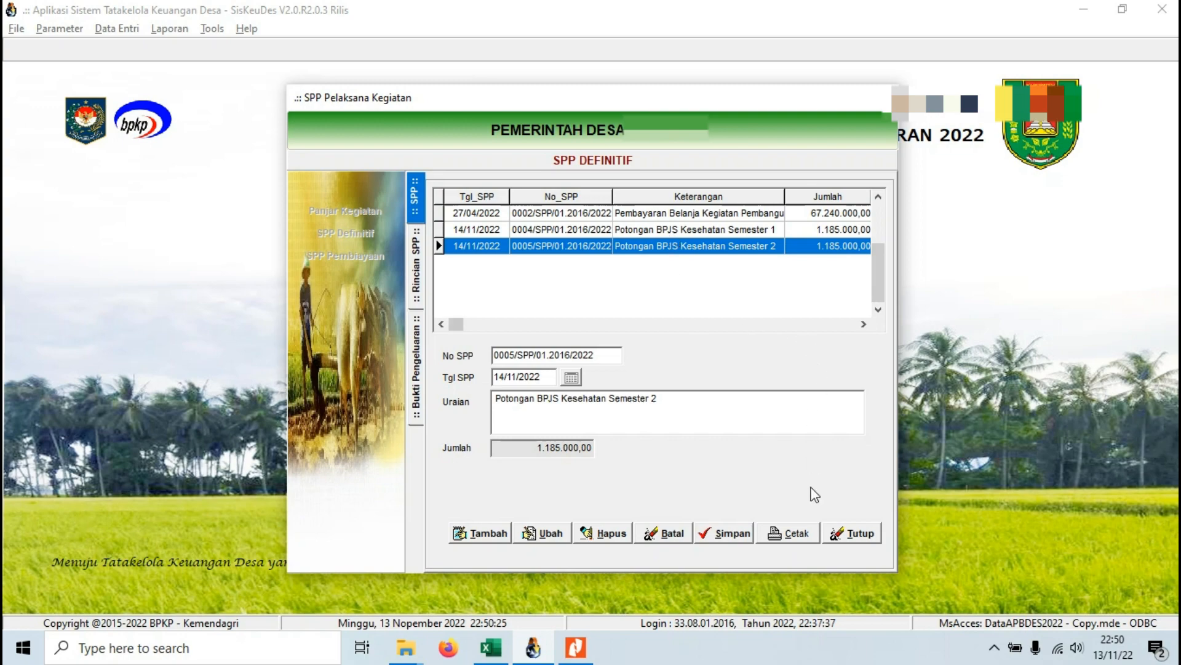
pyautogui.click(853, 534)
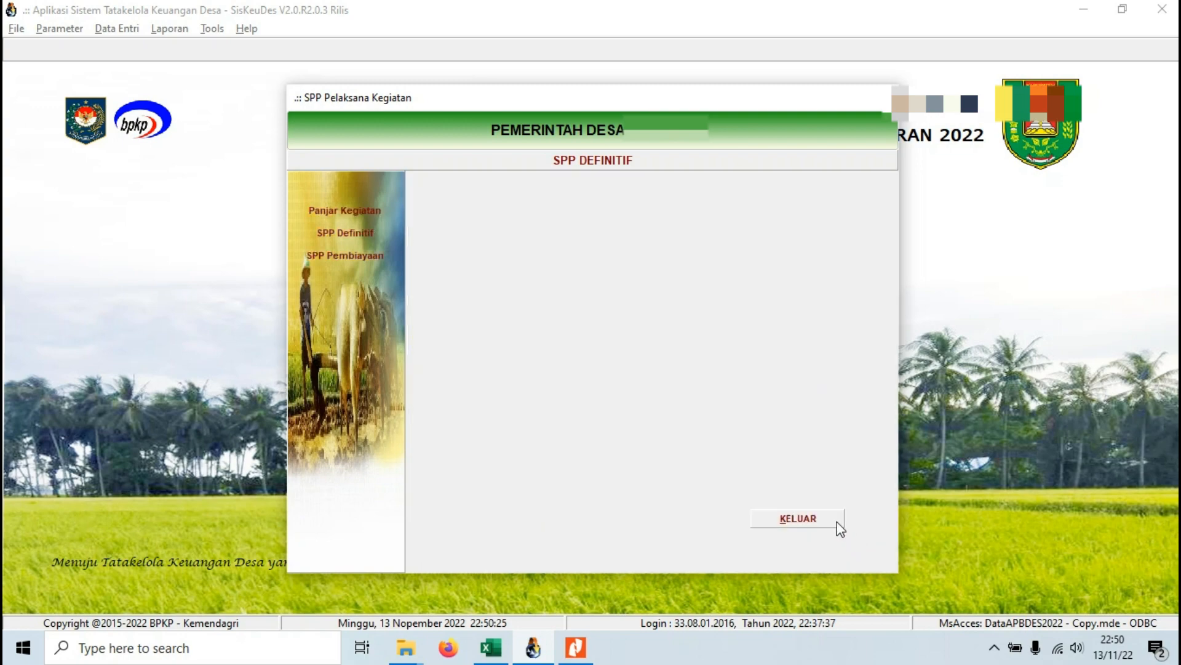
pyautogui.click(818, 516)
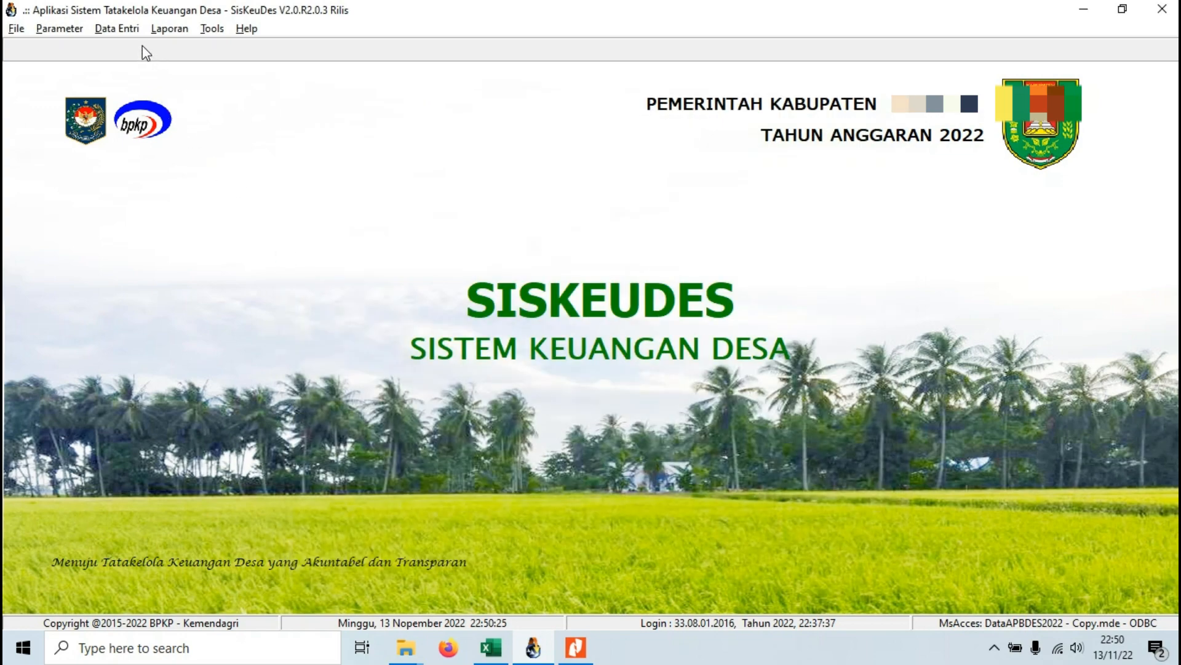
pyautogui.click(121, 31)
pyautogui.click(175, 99)
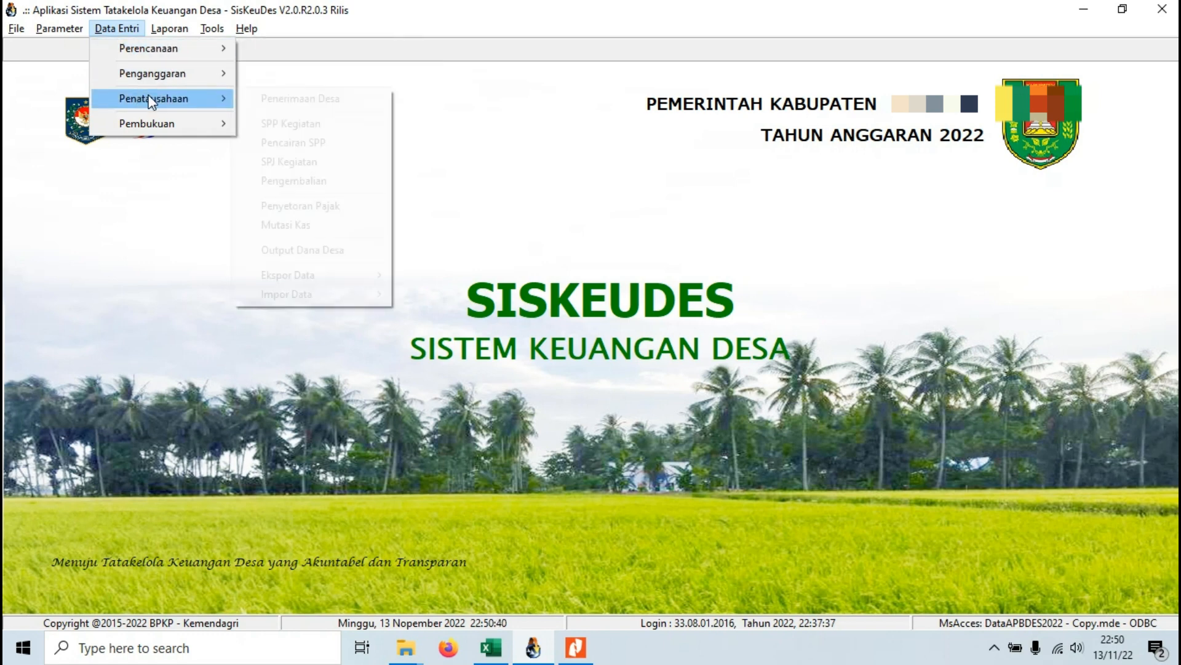
pyautogui.click(315, 143)
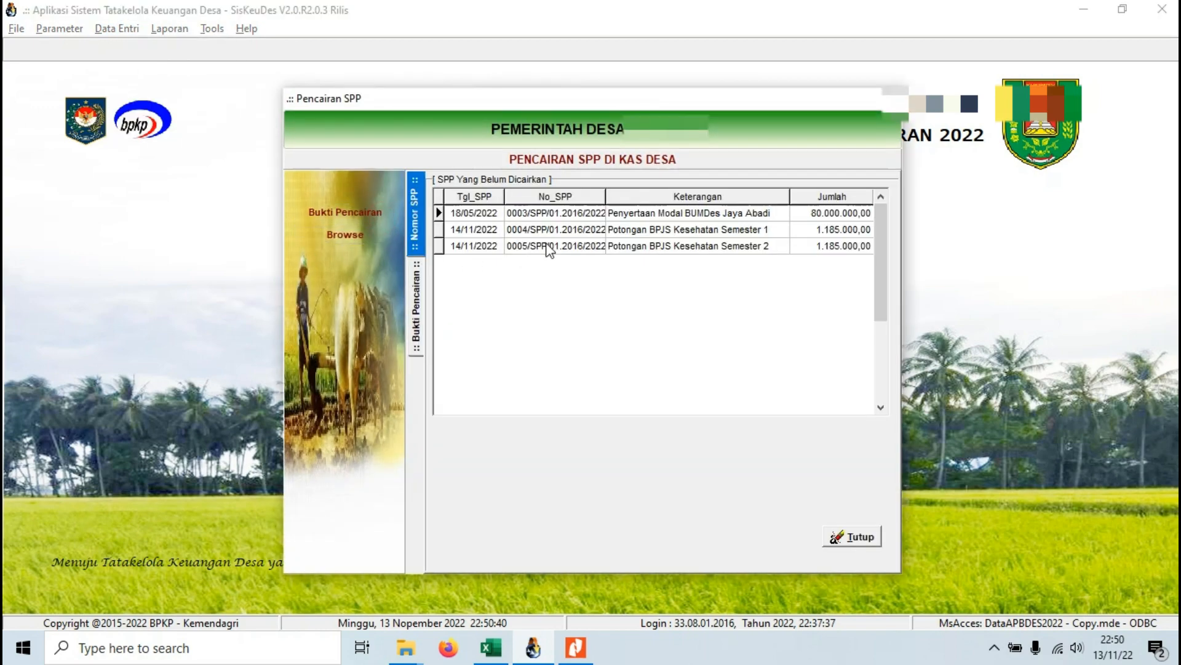
# Step: View the disbursement proof form for the SPP "Potongan BPJS Kesehatan Semester 1" without adding an entry, and close Pencairan SPP
pyautogui.click(639, 233)
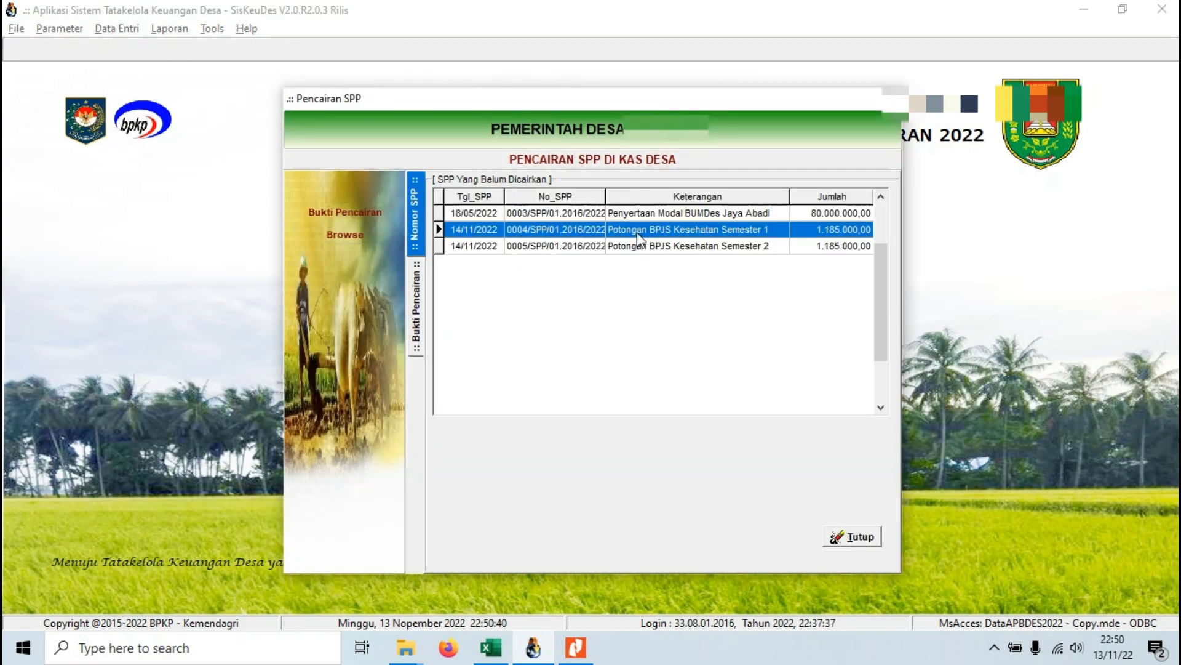
pyautogui.doubleClick(637, 231)
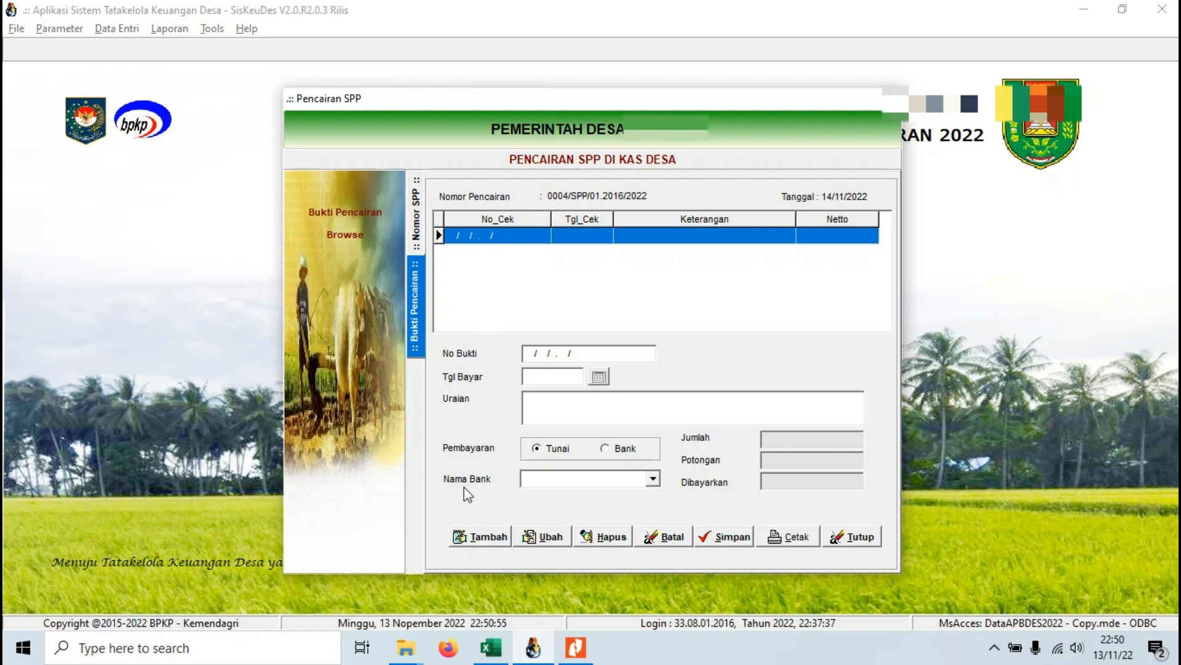
pyautogui.click(420, 227)
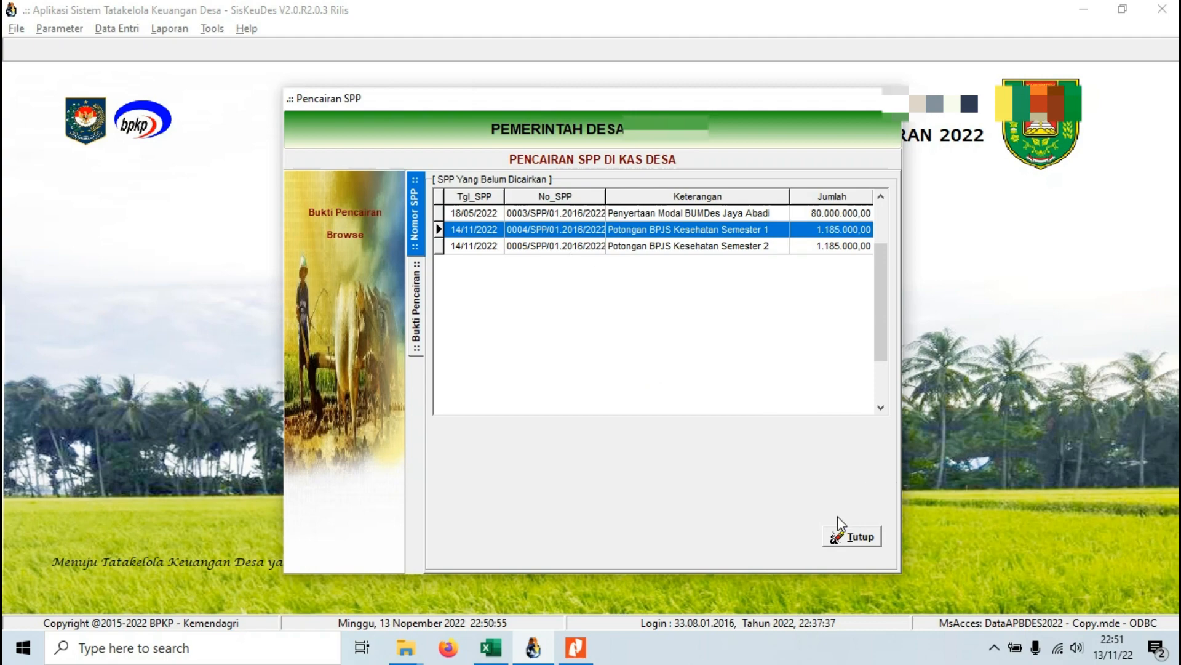
pyautogui.click(855, 541)
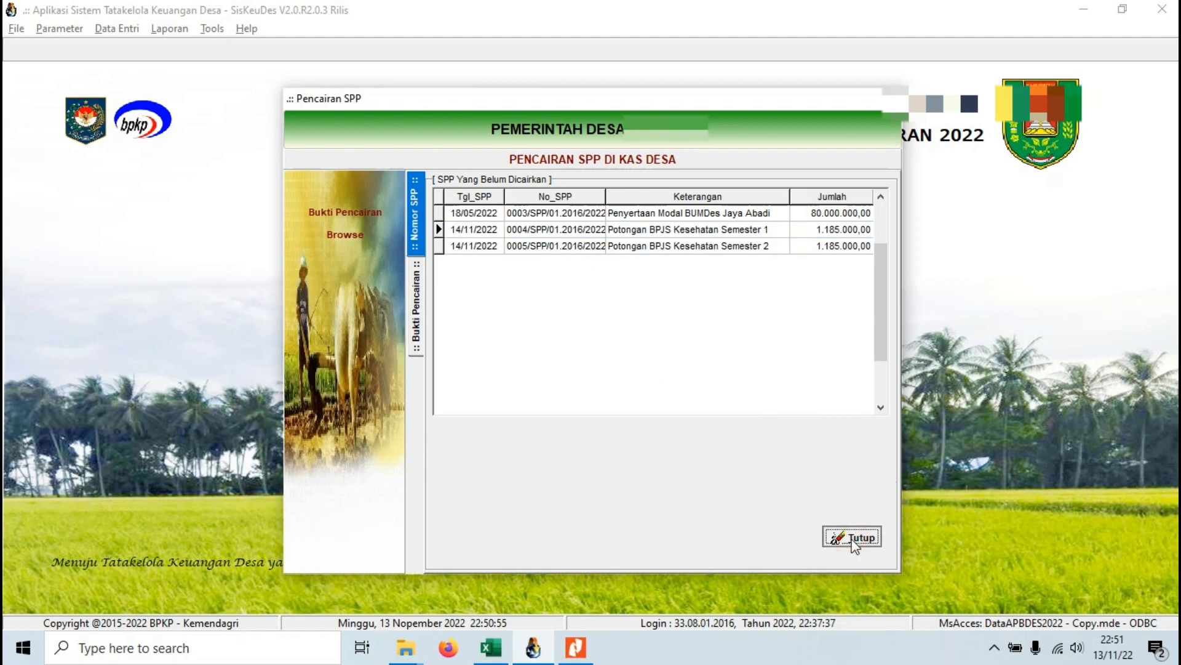
pyautogui.click(786, 525)
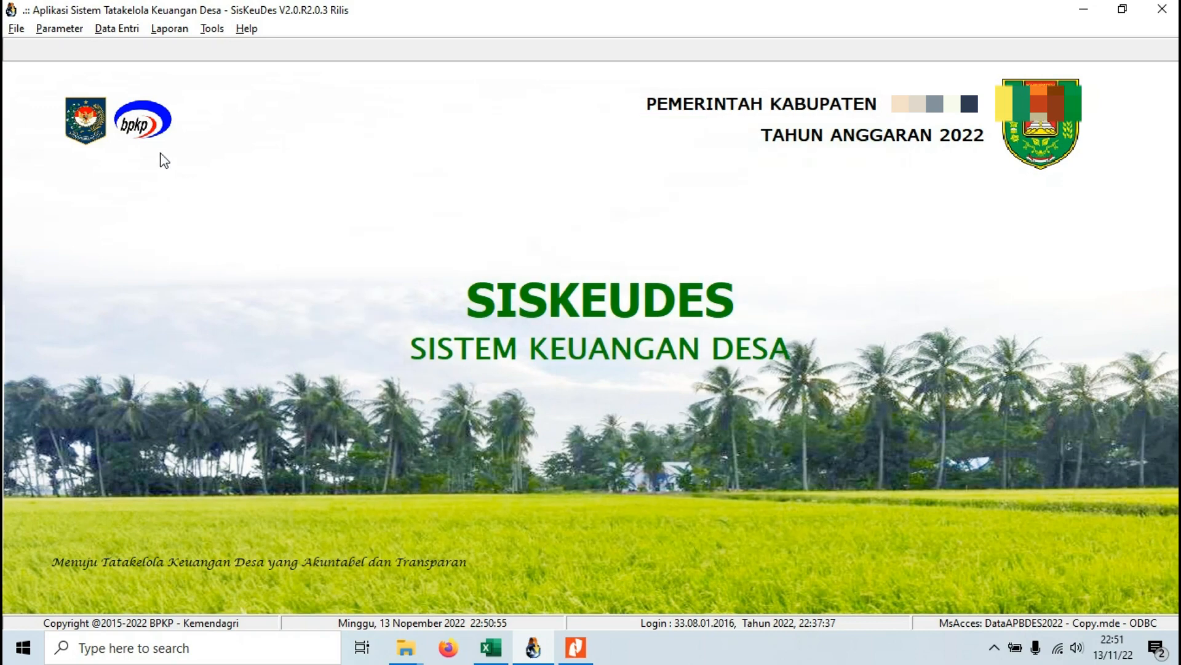
# Step: Open the Pembukuan reports, select Kecamatan 01 and Desa 01.2016, and enable Anggaran Perubahan
pyautogui.click(170, 29)
pyautogui.click(204, 136)
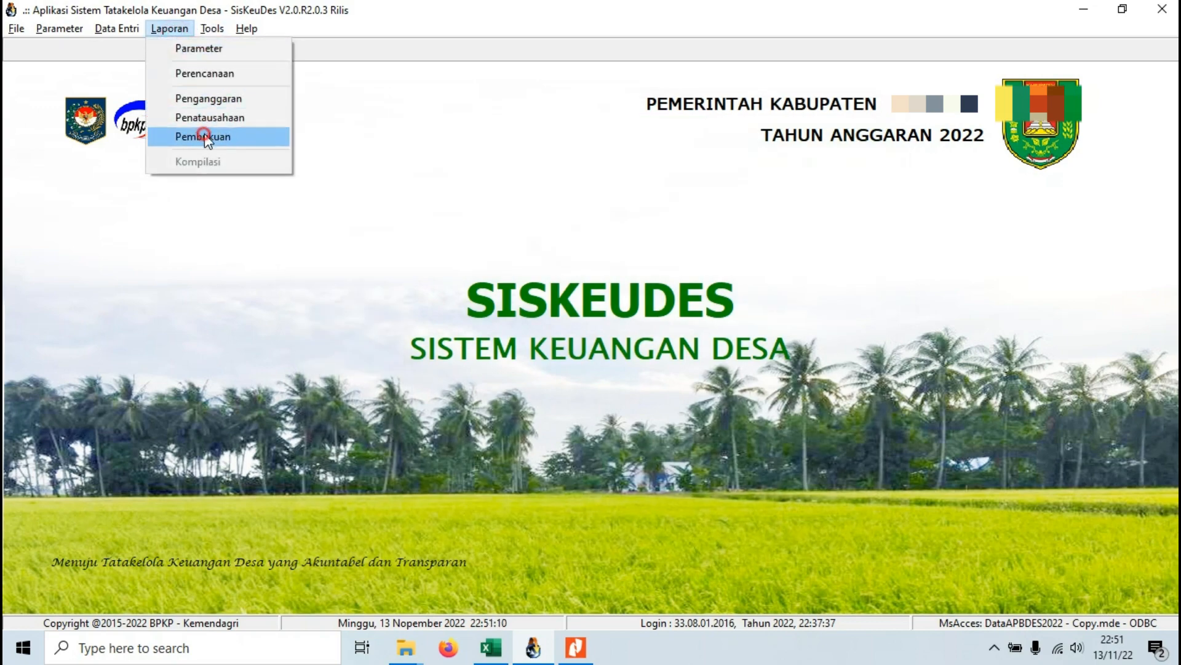
pyautogui.click(839, 224)
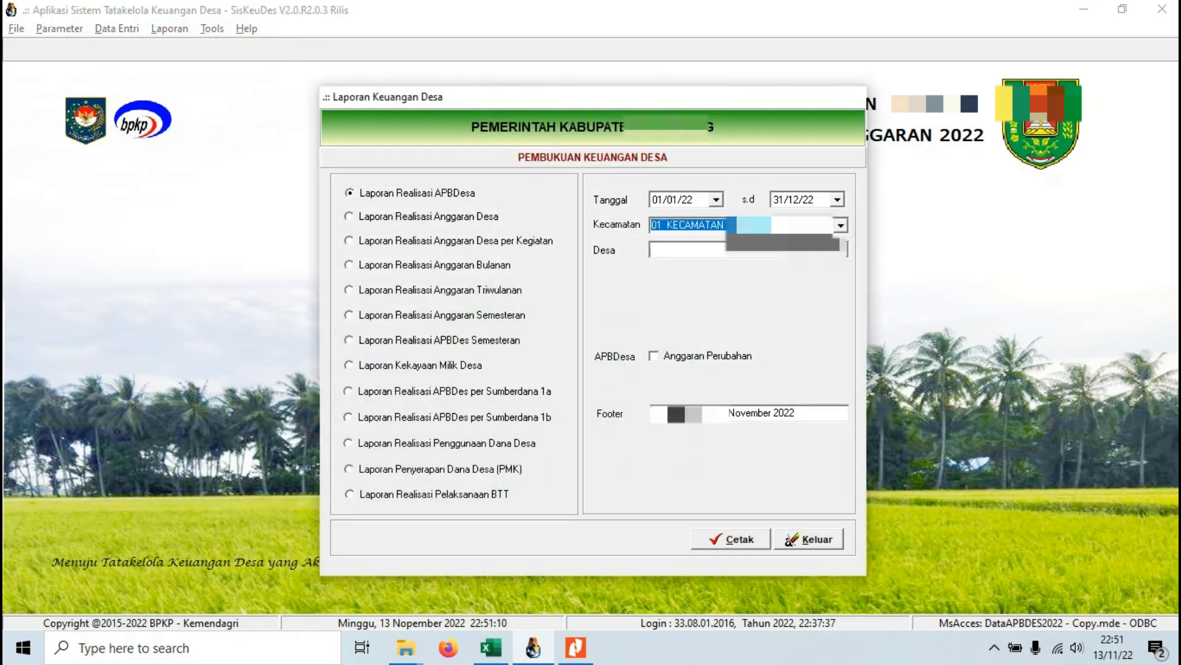
pyautogui.click(841, 251)
pyautogui.click(831, 262)
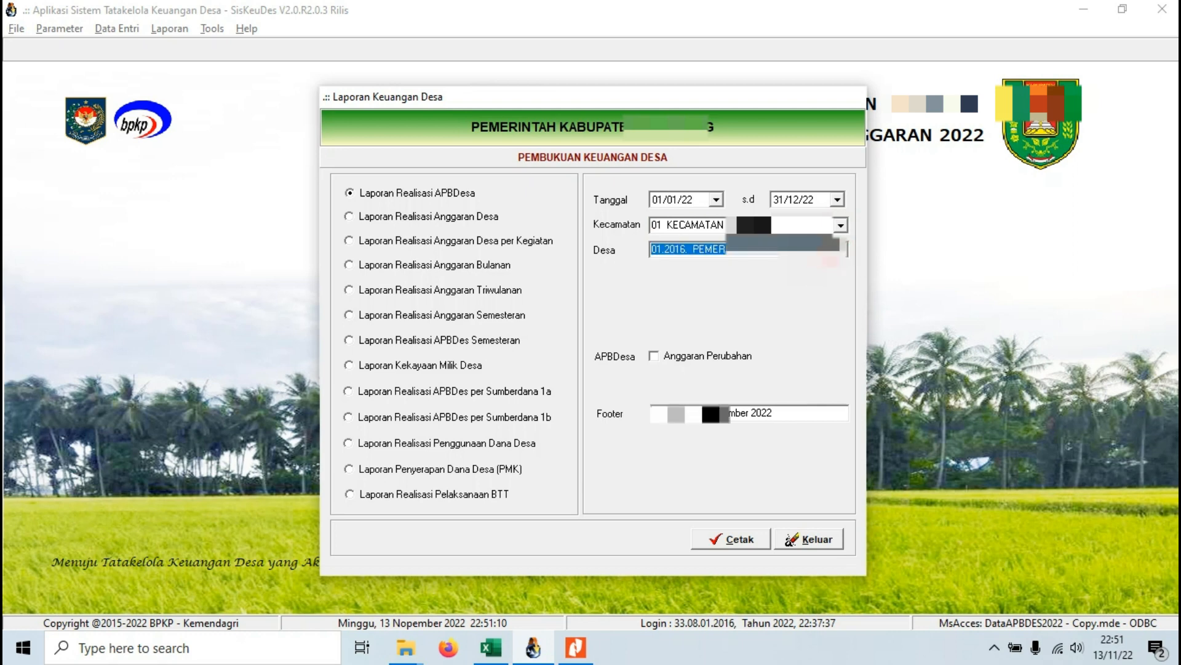
pyautogui.click(668, 357)
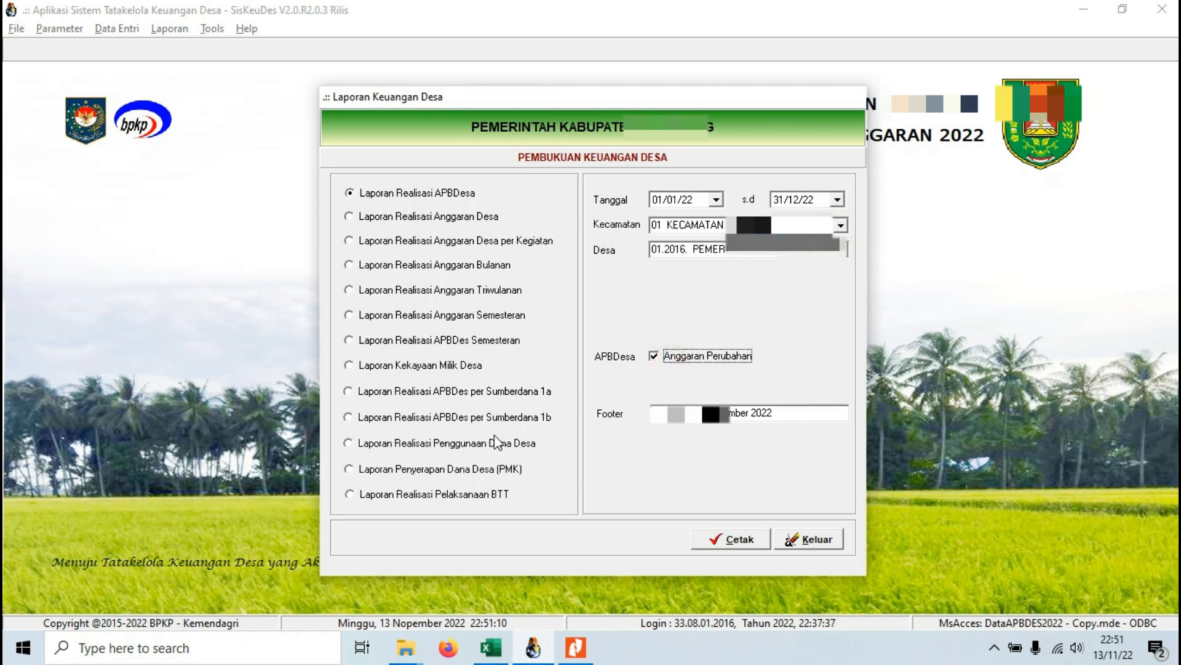
# Step: Generate the Laporan Realisasi APBDes per Sumberdana 1b for the funding source ADD
pyautogui.click(484, 420)
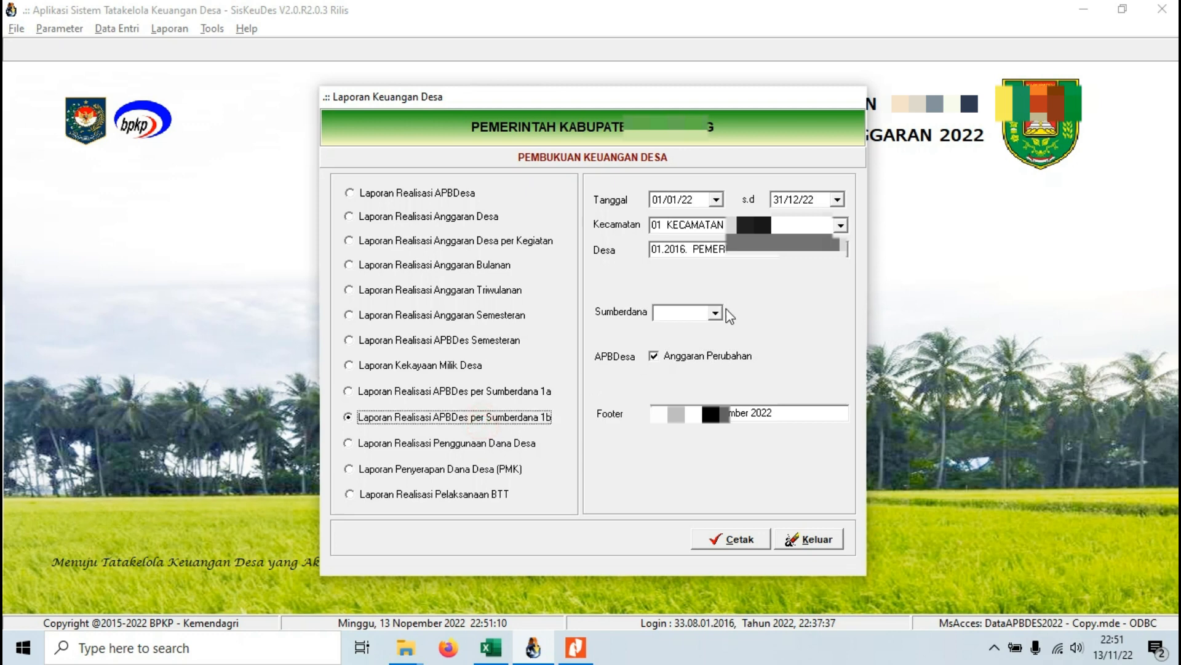
pyautogui.click(715, 313)
pyautogui.click(671, 337)
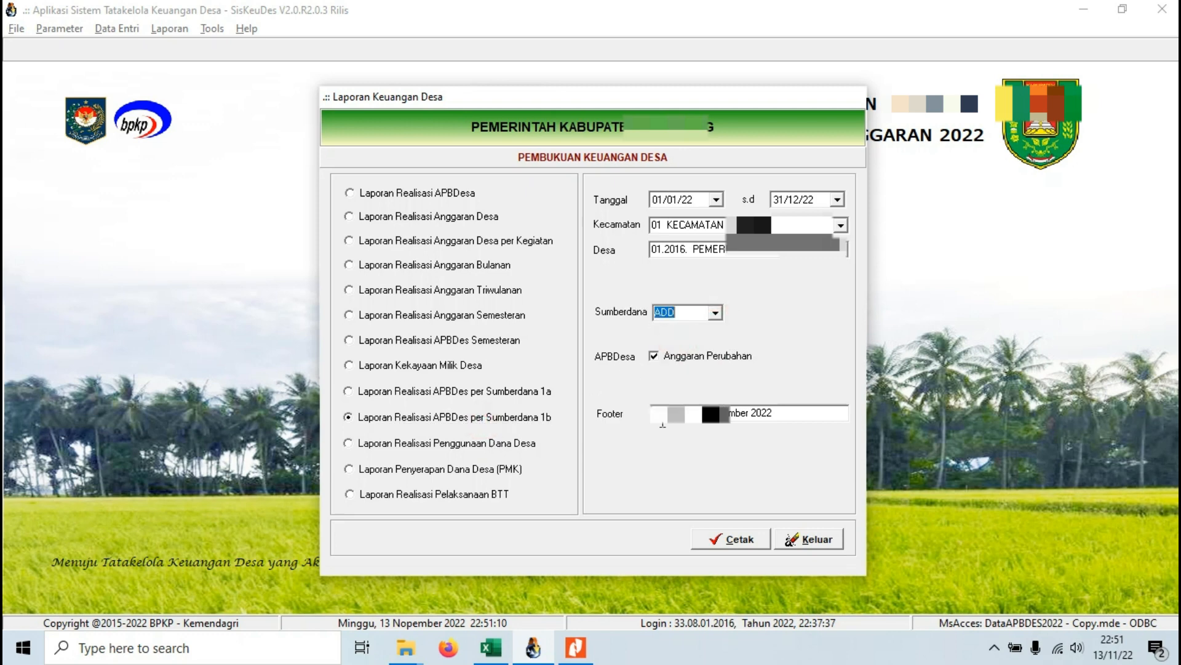
pyautogui.click(726, 540)
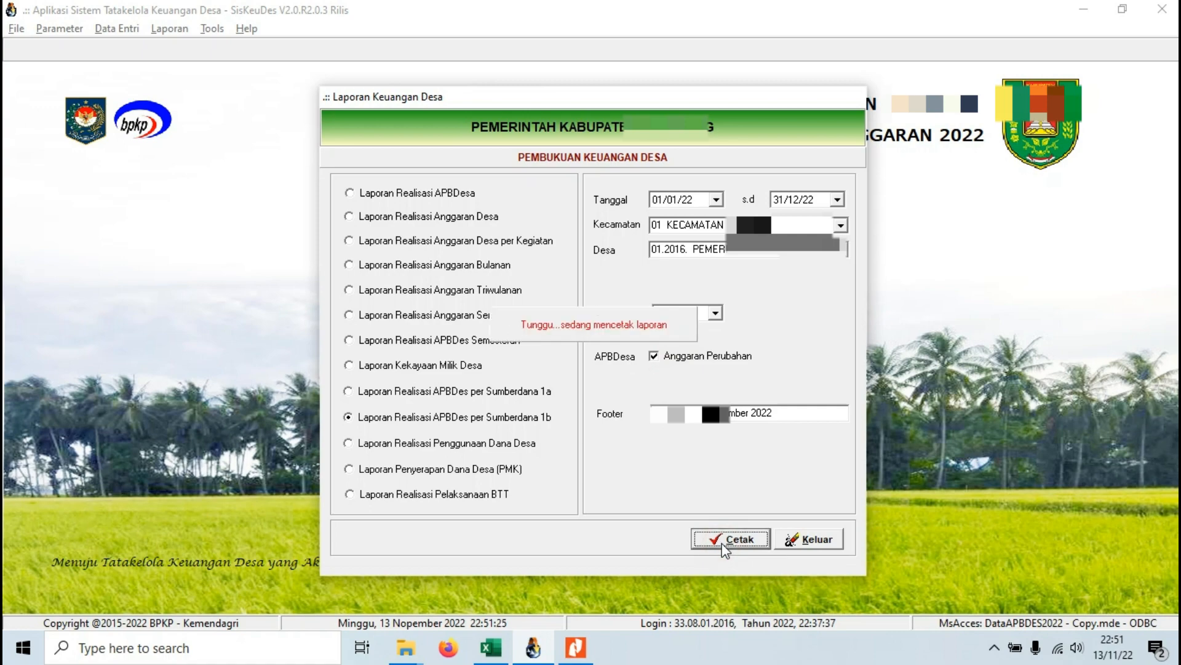
# Step: Examine the ADD income and the 5.1.3 Jaminan Sosial lines in the report, comparing budget, realisation and difference
pyautogui.scroll(-2, 690, 421)
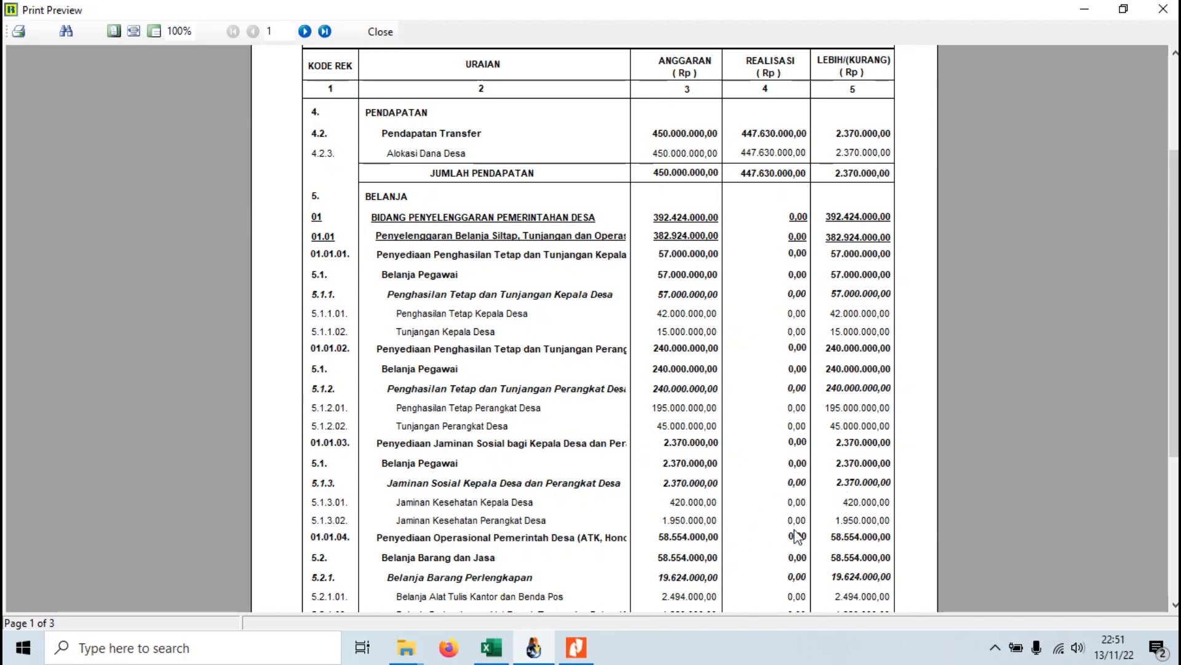
pyautogui.scroll(3, 746, 478)
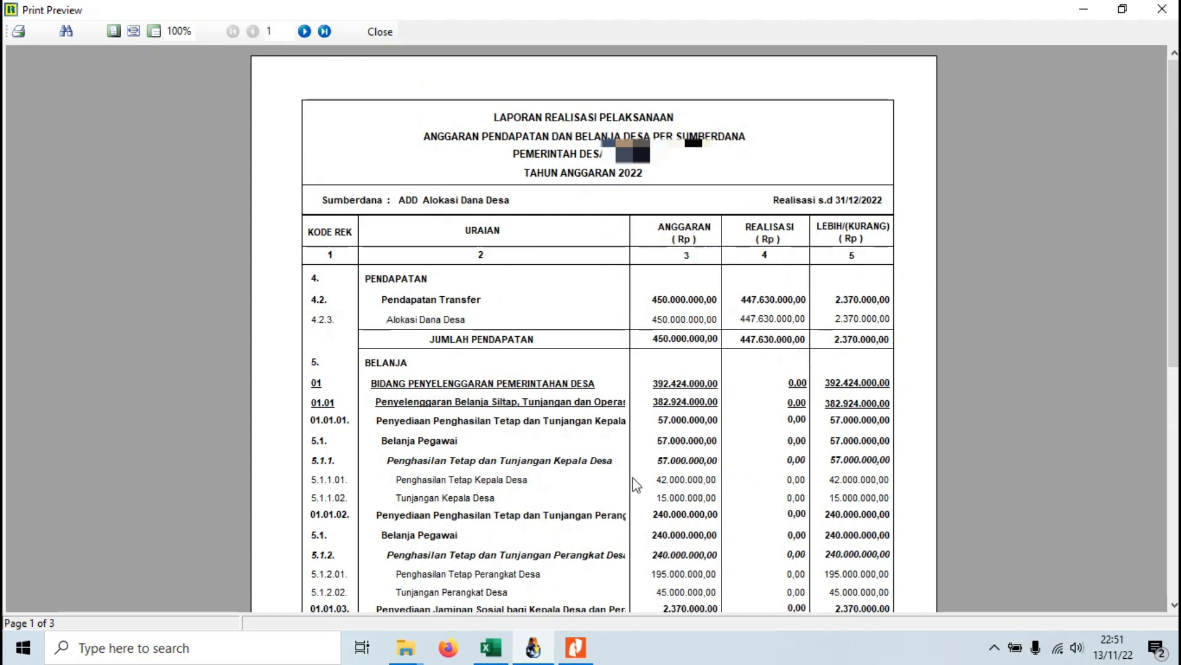
pyautogui.scroll(-3, 782, 236)
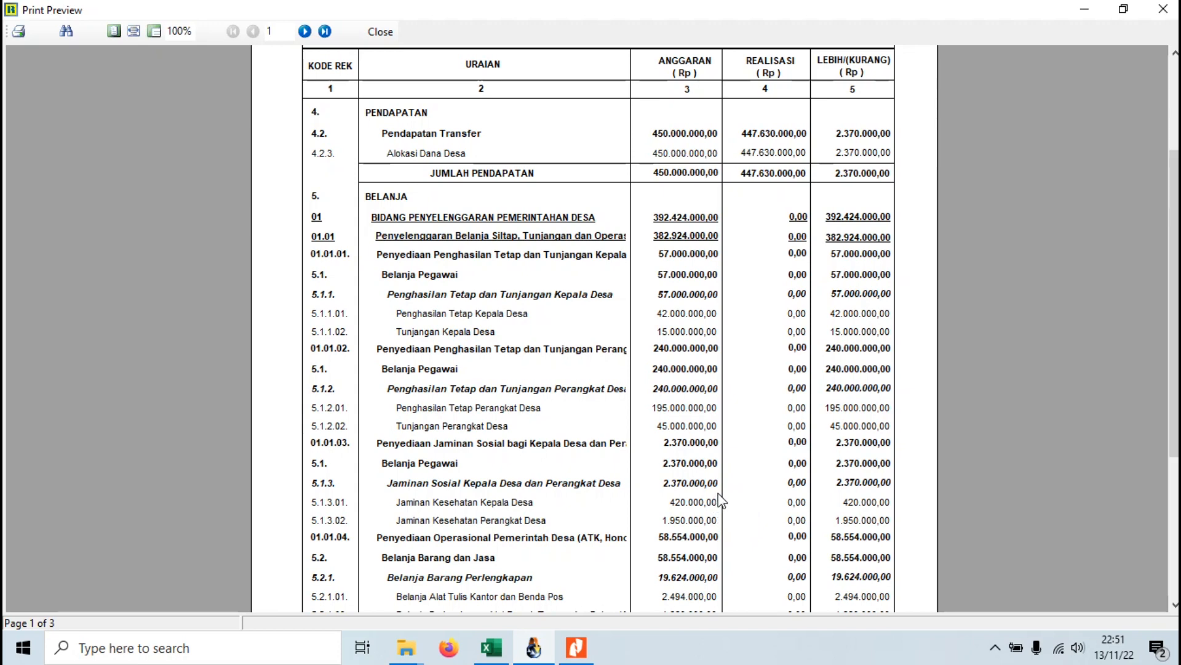
pyautogui.scroll(-1, 731, 474)
pyautogui.scroll(1, 731, 470)
pyautogui.scroll(-2, 652, 448)
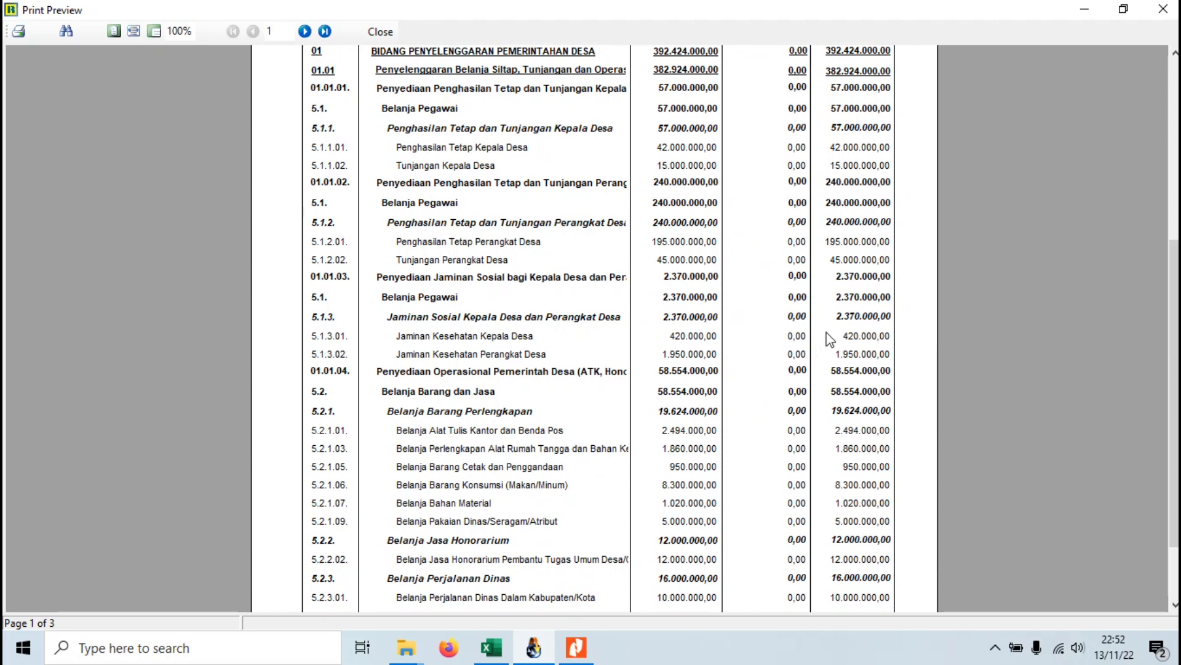
pyautogui.scroll(1, 794, 357)
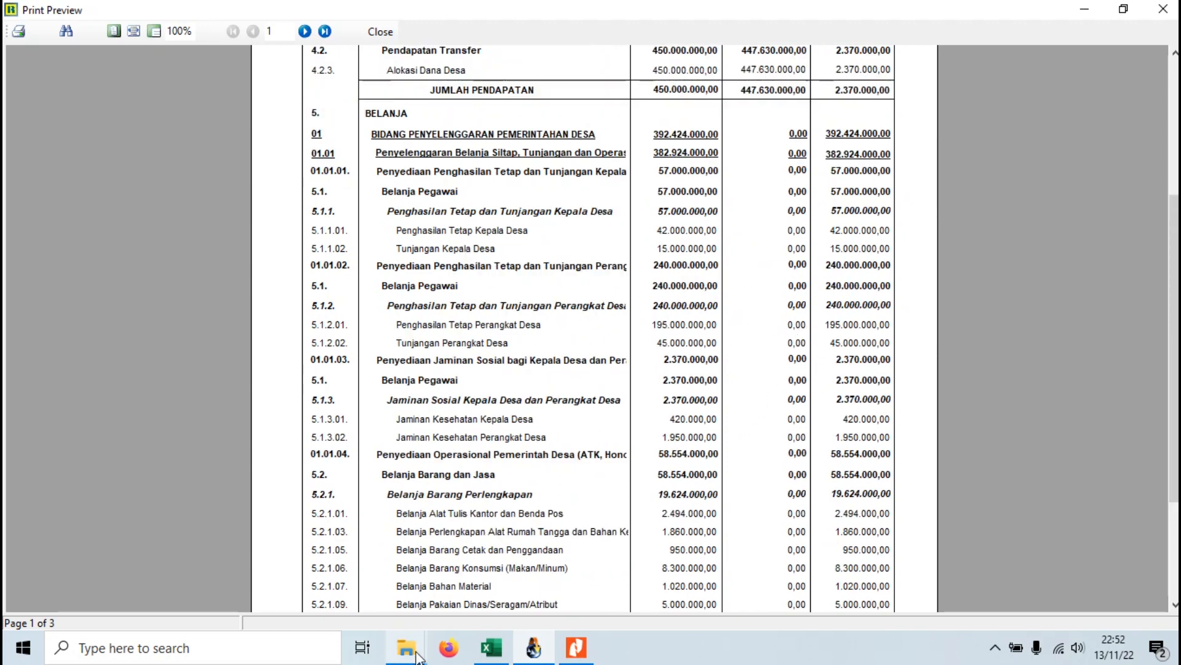
# Step: Switch to the Excel simulation and review the CALK notes on Sheet2, including the Anggaran, Realisasi and Lebih/Kurang columns for Alokasi Dana Desa
pyautogui.click(492, 654)
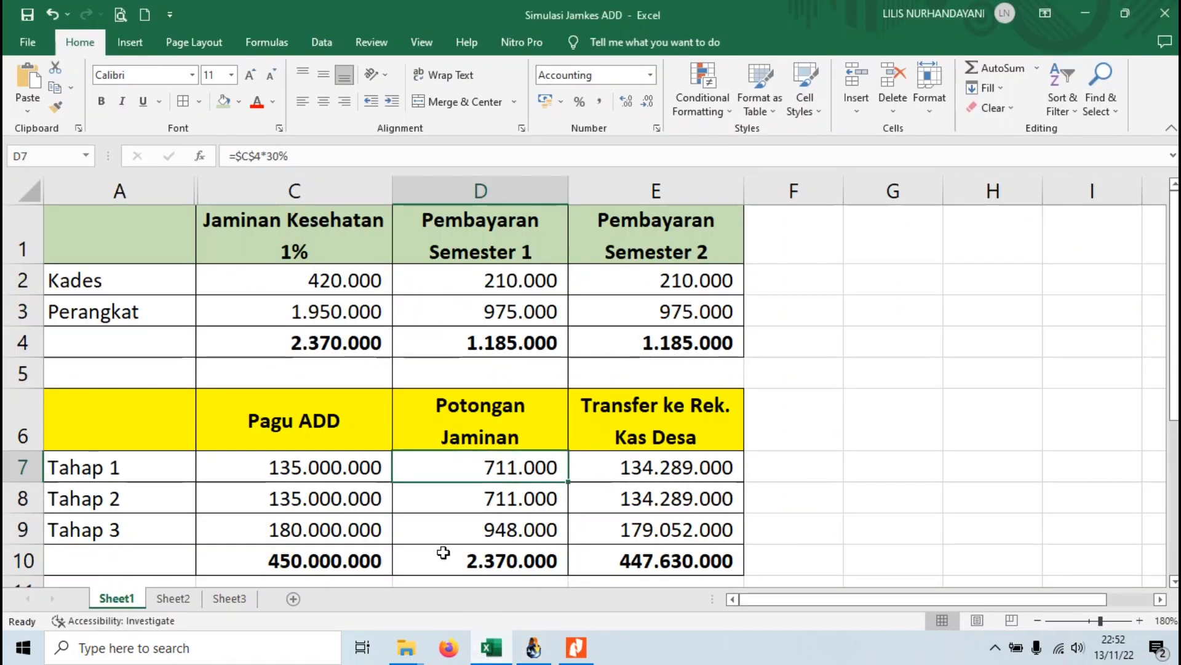
pyautogui.click(182, 605)
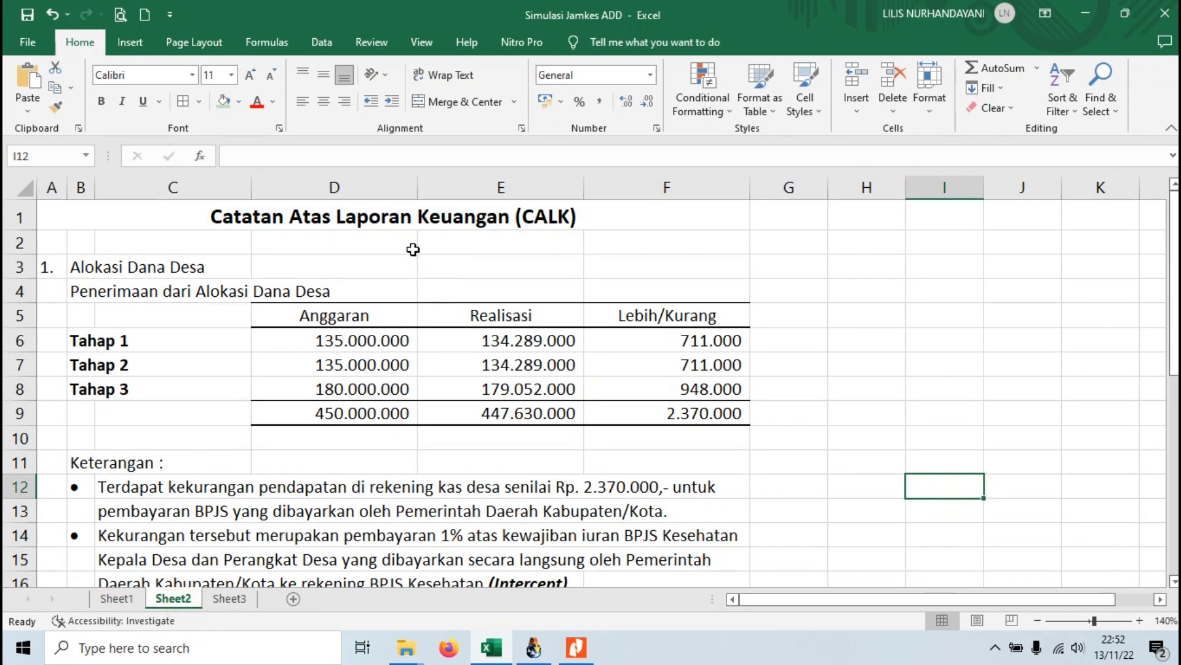
pyautogui.click(374, 217)
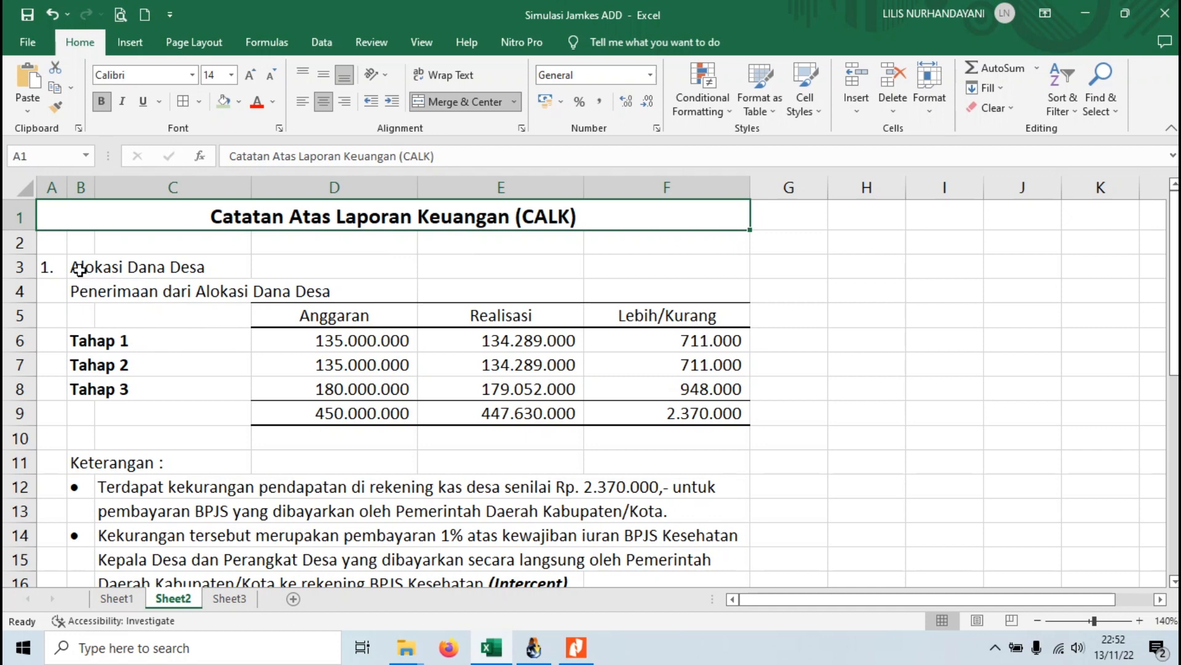
pyautogui.scroll(-1, 85, 272)
pyautogui.scroll(1, 87, 271)
pyautogui.click(341, 322)
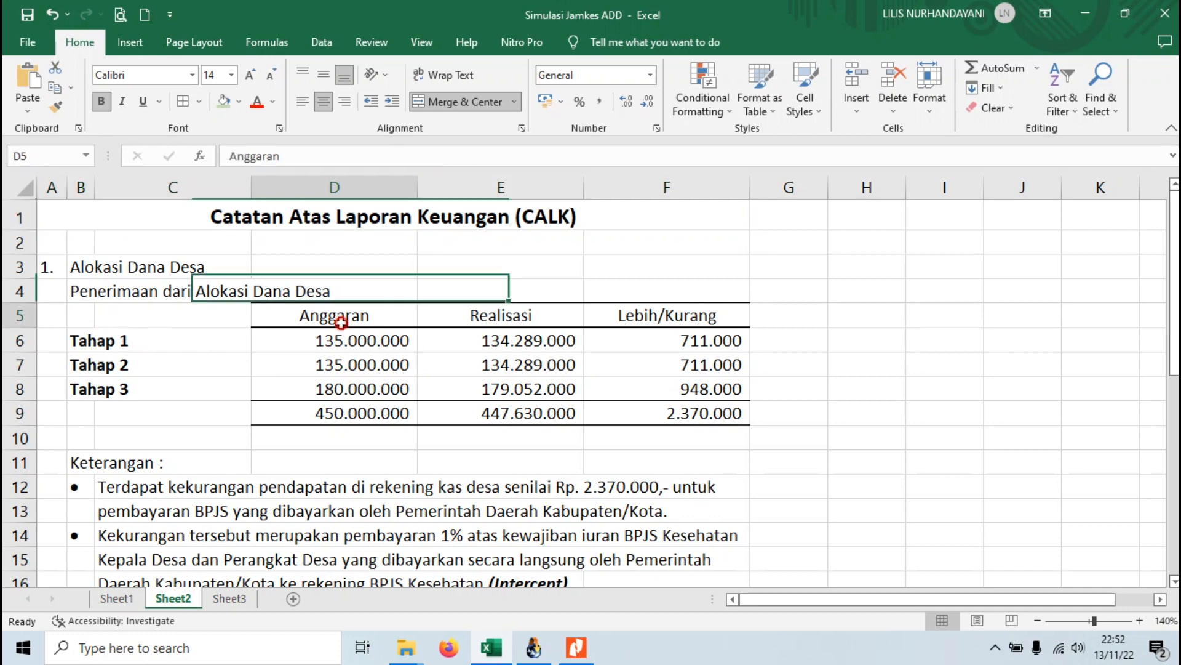
pyautogui.click(510, 320)
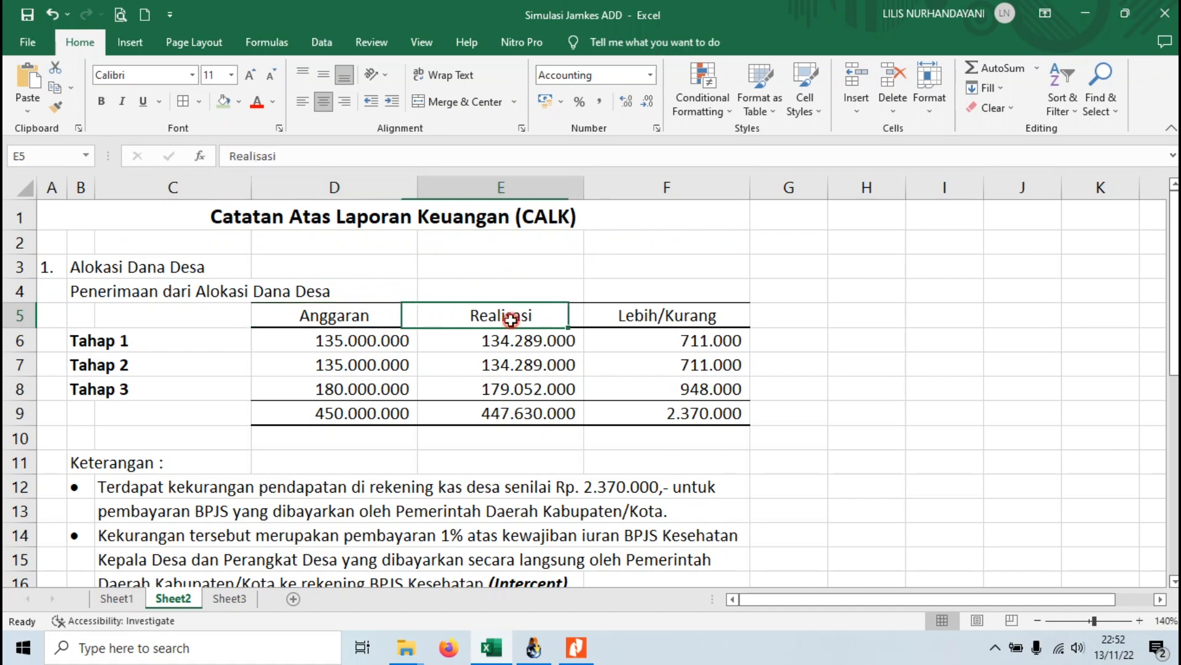
pyautogui.click(659, 316)
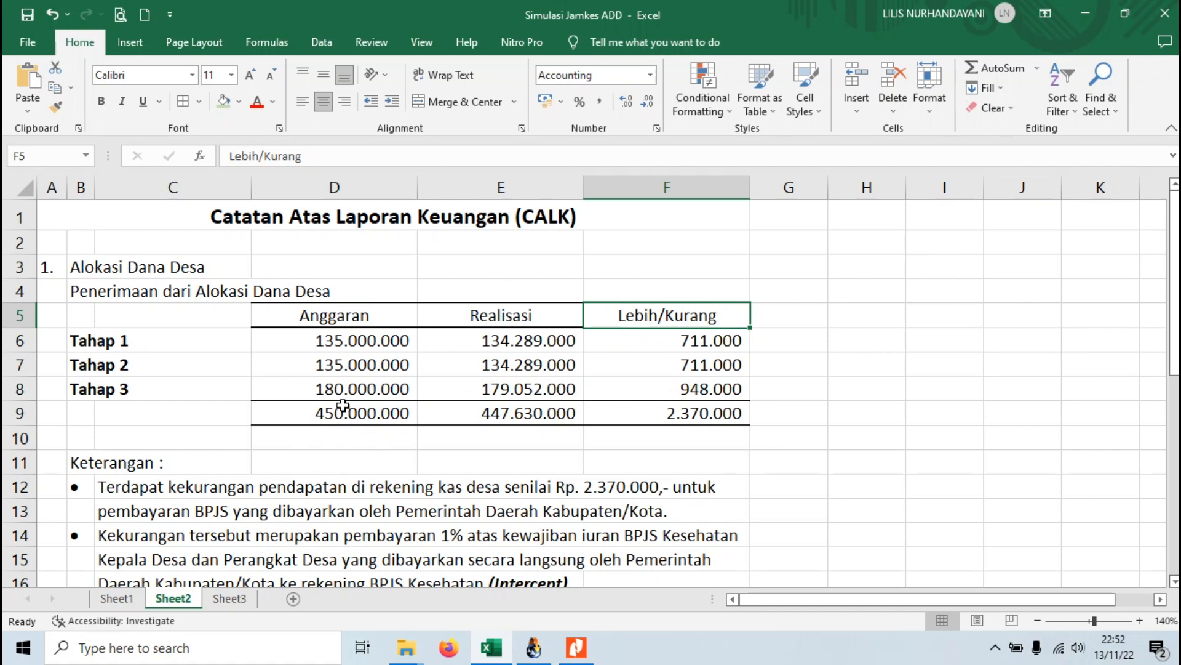
# Step: Check the Anggaran and Realisasi amounts for Tahap 1 to 3 and their totals in the Alokasi Dana Desa table
pyautogui.click(355, 337)
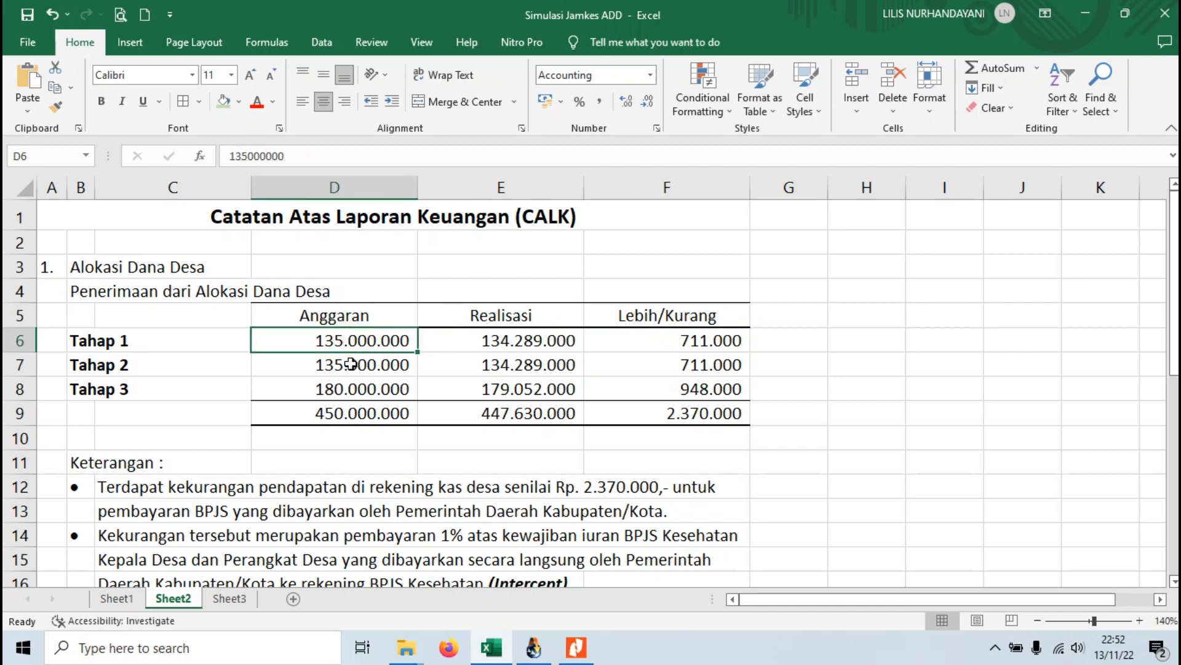
pyautogui.click(351, 364)
pyautogui.click(339, 389)
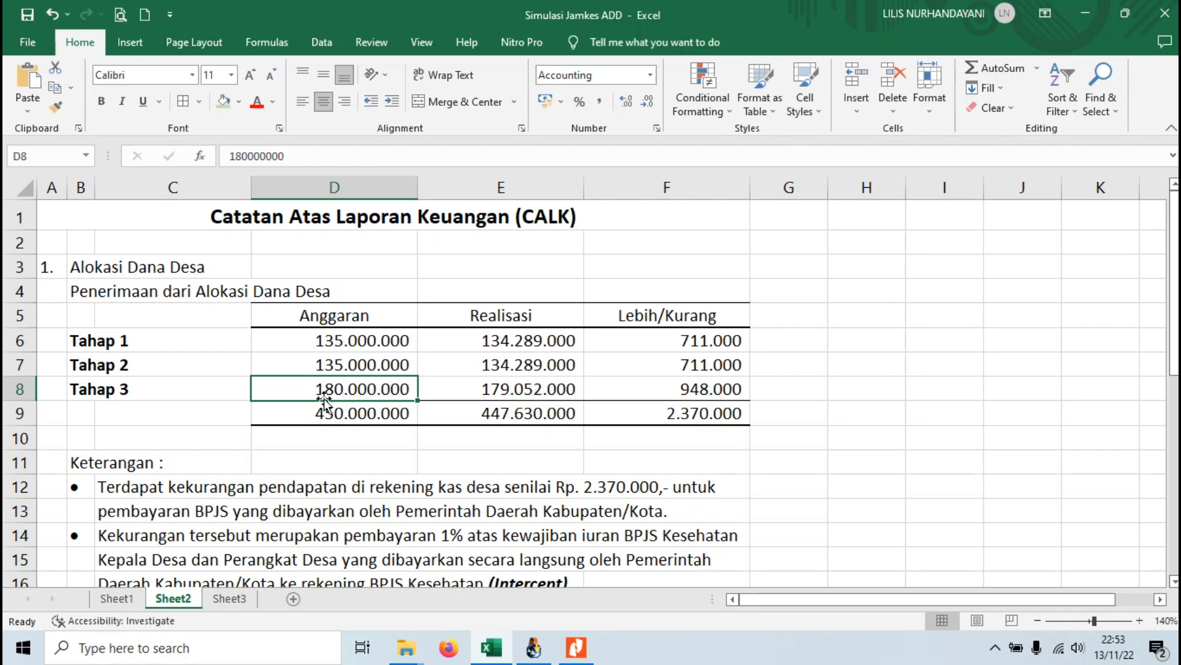
pyautogui.click(356, 413)
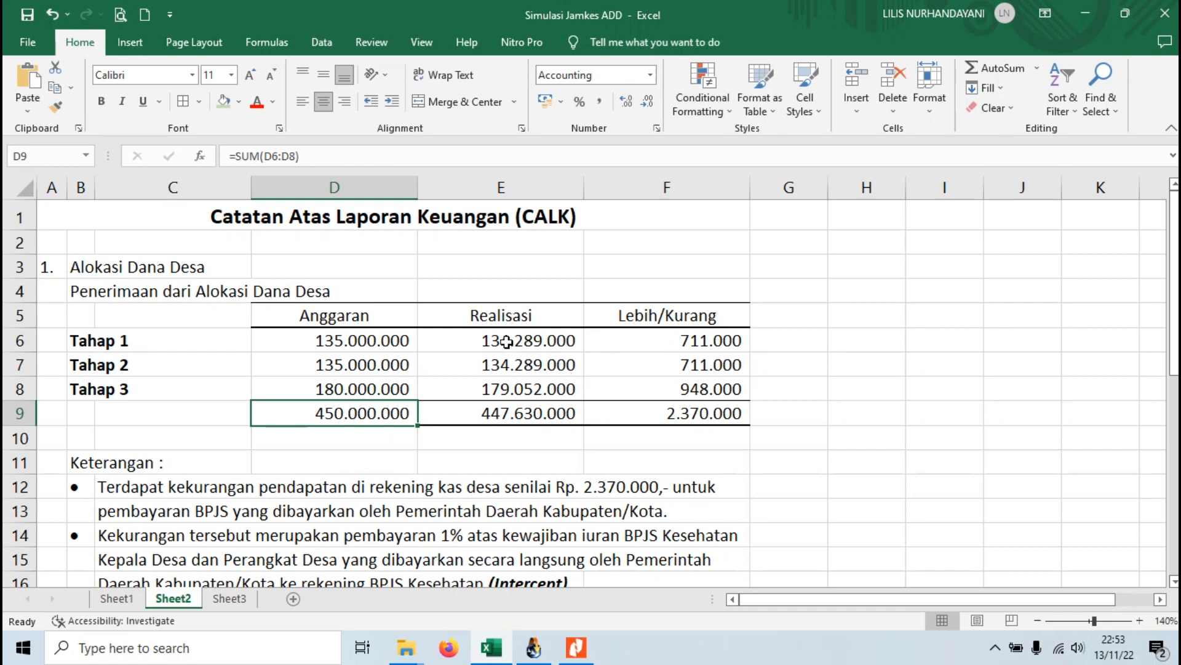
pyautogui.moveTo(507, 341); pyautogui.dragTo(503, 385)
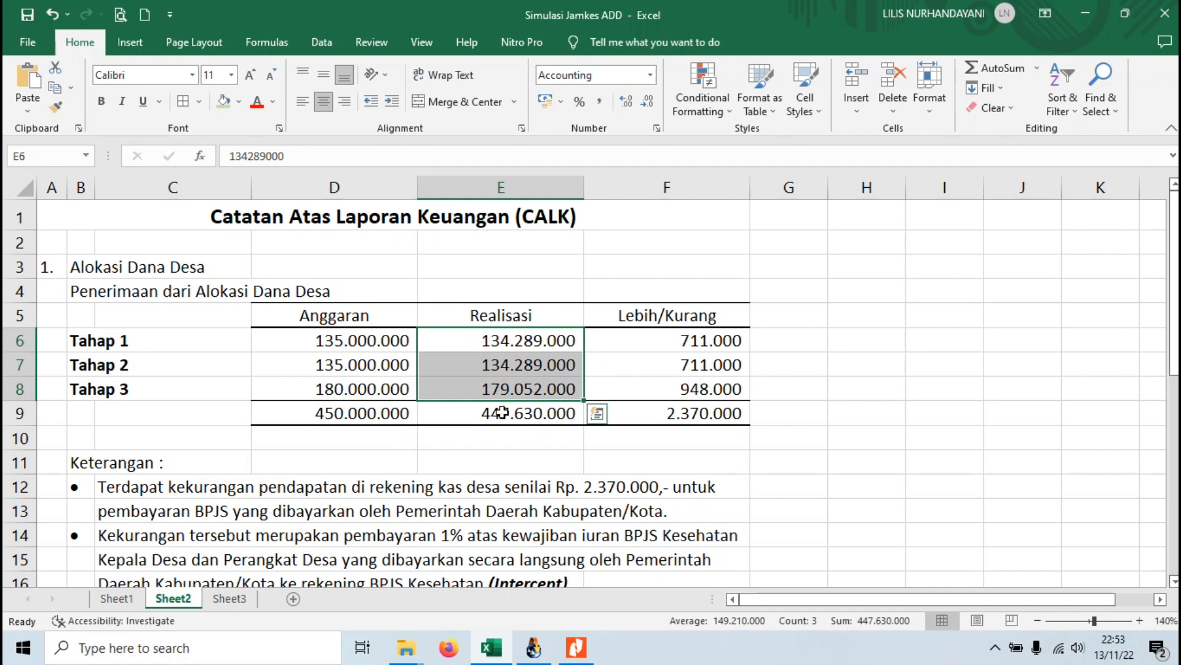
pyautogui.click(496, 415)
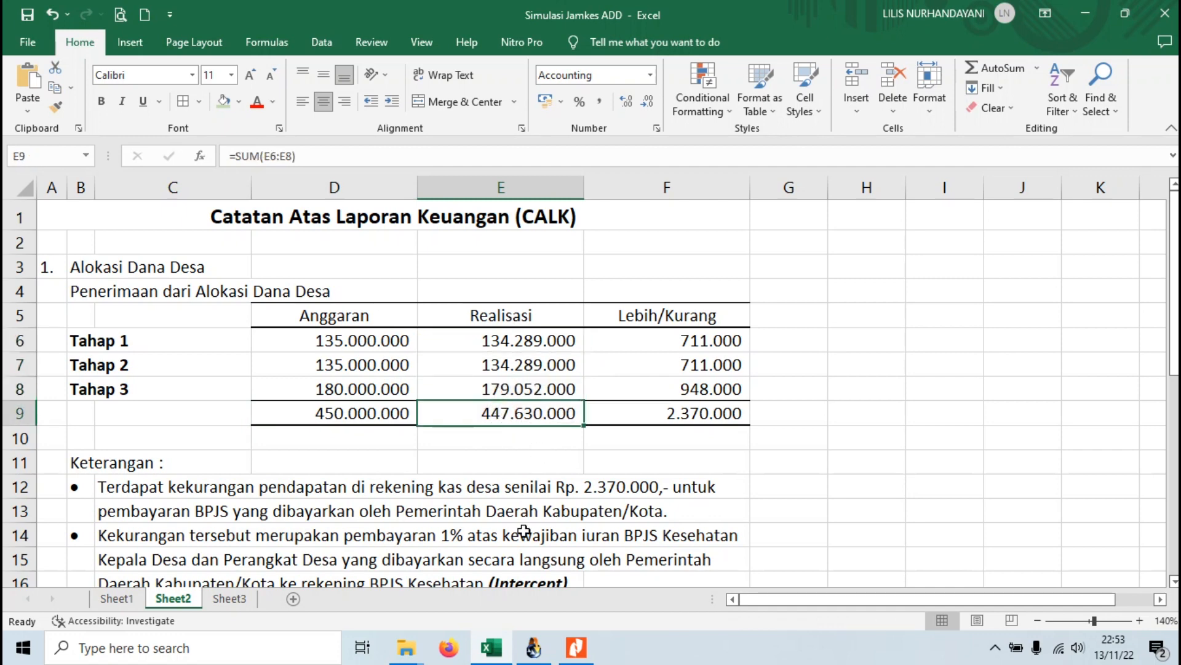
# Step: Compare the table's total realisation with the SisKeuDes report, and check the Lebih/Kurang total in Excel
pyautogui.click(533, 647)
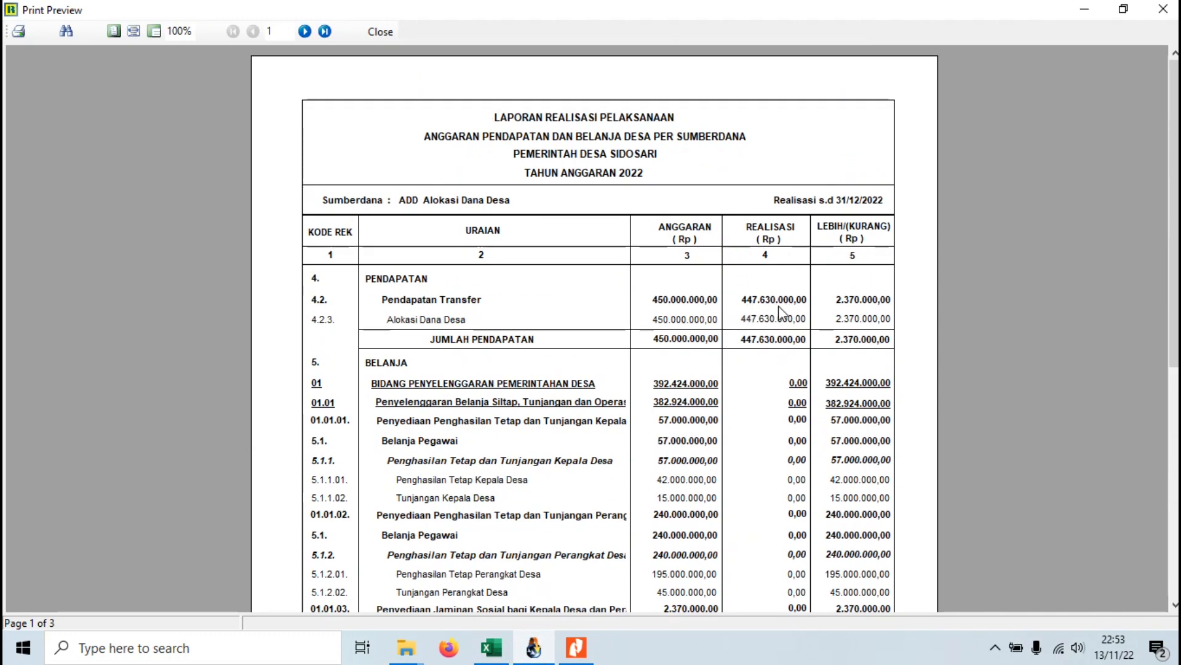
pyautogui.click(492, 651)
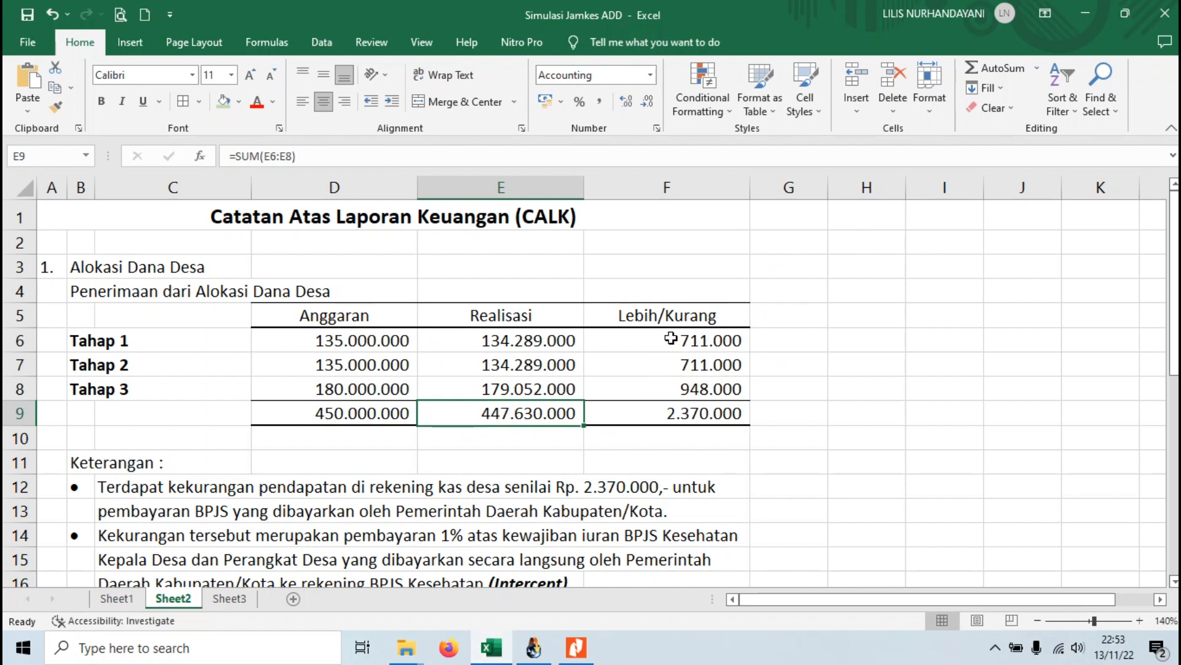
pyautogui.click(658, 412)
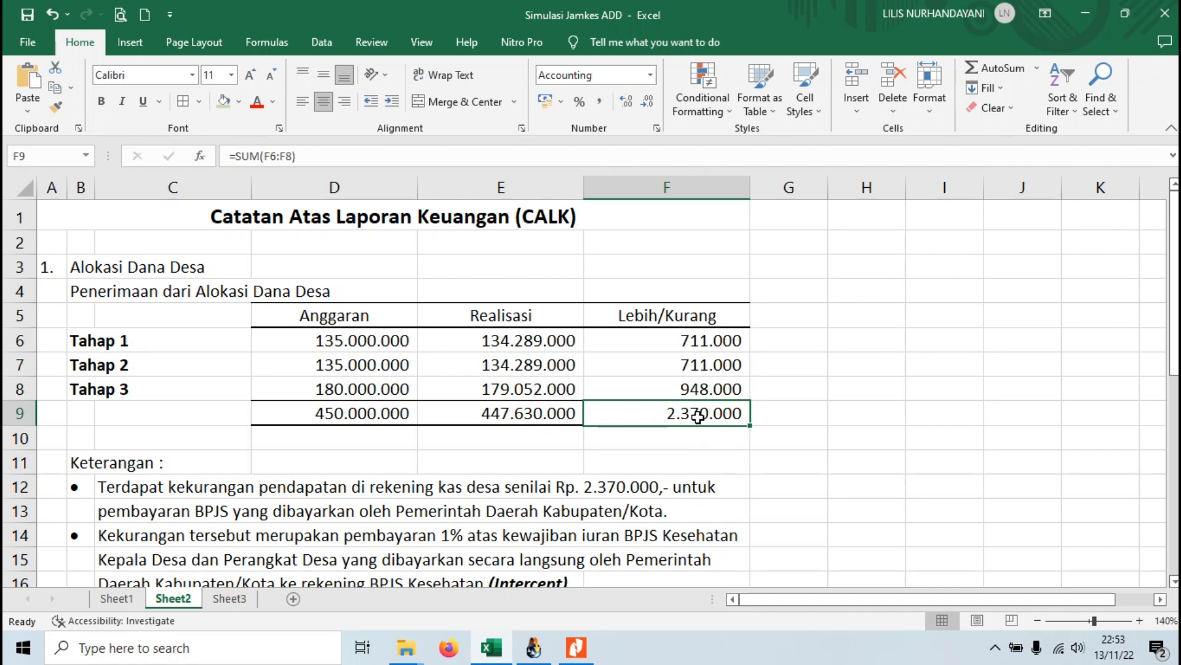
# Step: Read the Keterangan notes on the BPJS shortfall below the Alokasi Dana Desa table
pyautogui.scroll(-1, 698, 416)
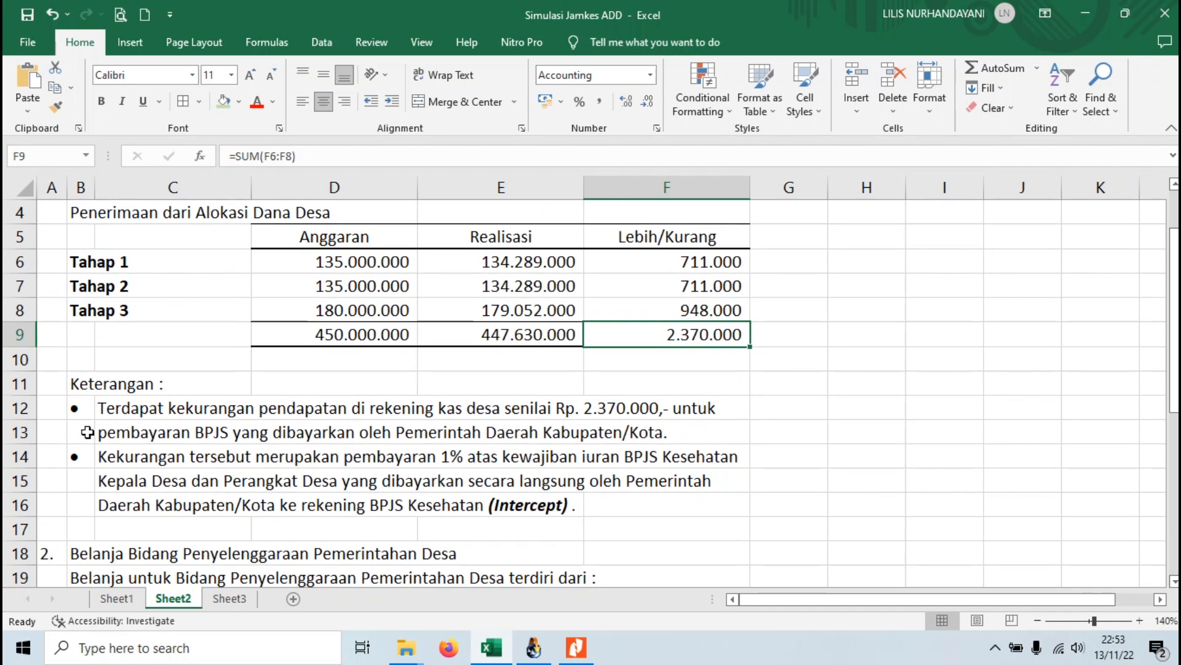
pyautogui.click(101, 408)
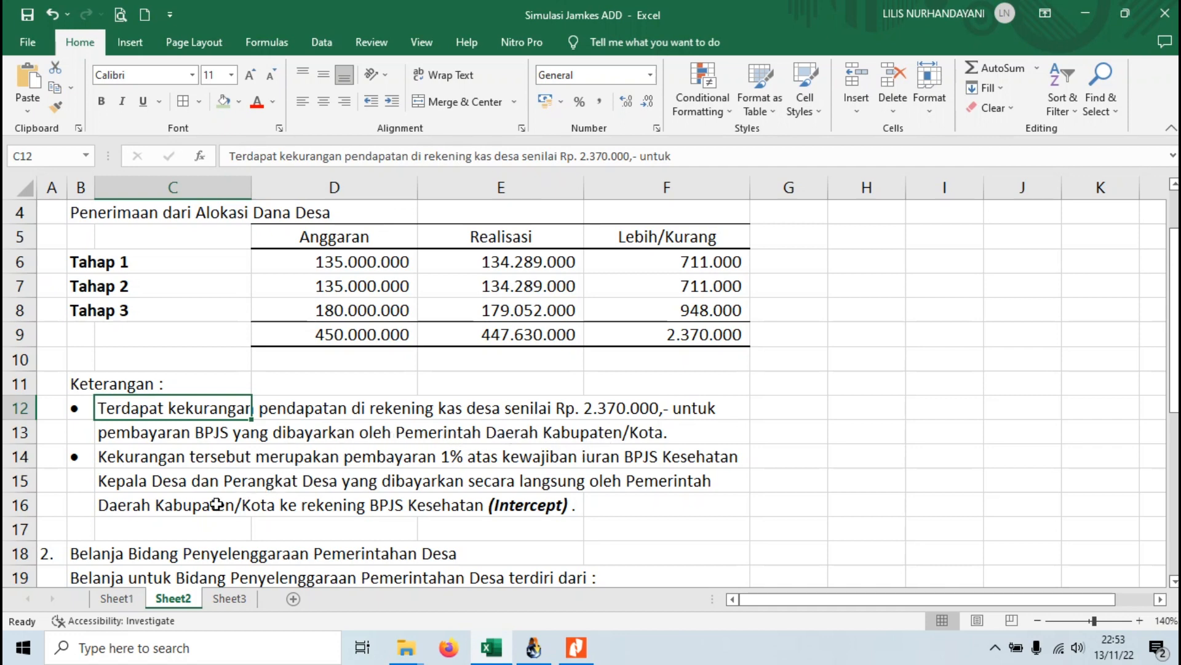
pyautogui.scroll(-1, 216, 504)
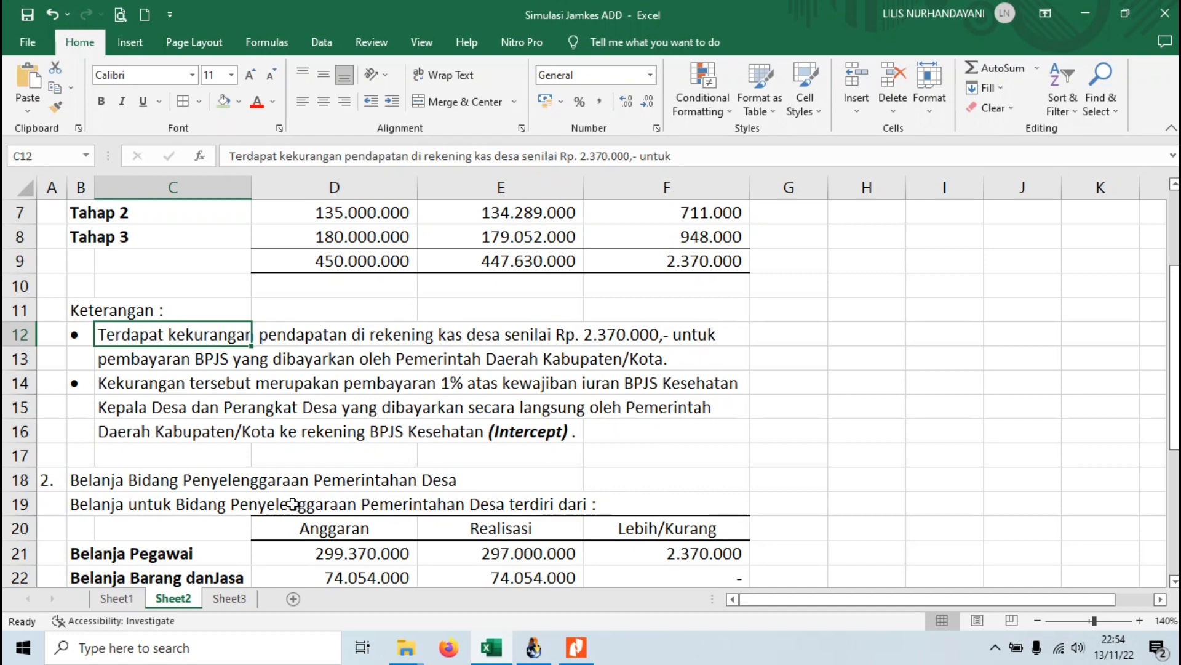
# Step: Review the Belanja Bidang Penyelenggaraan Pemerintahan Desa section and its categories from Belanja Pegawai to Belanja Tidak Terduga
pyautogui.scroll(-2, 201, 449)
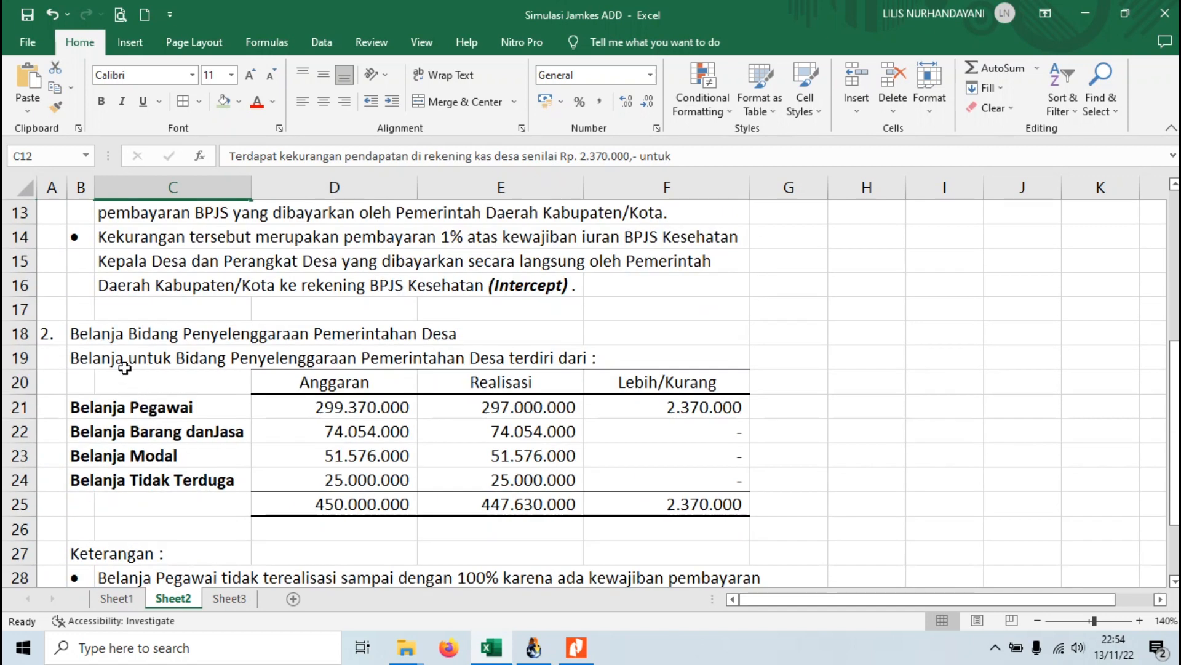
pyautogui.click(88, 332)
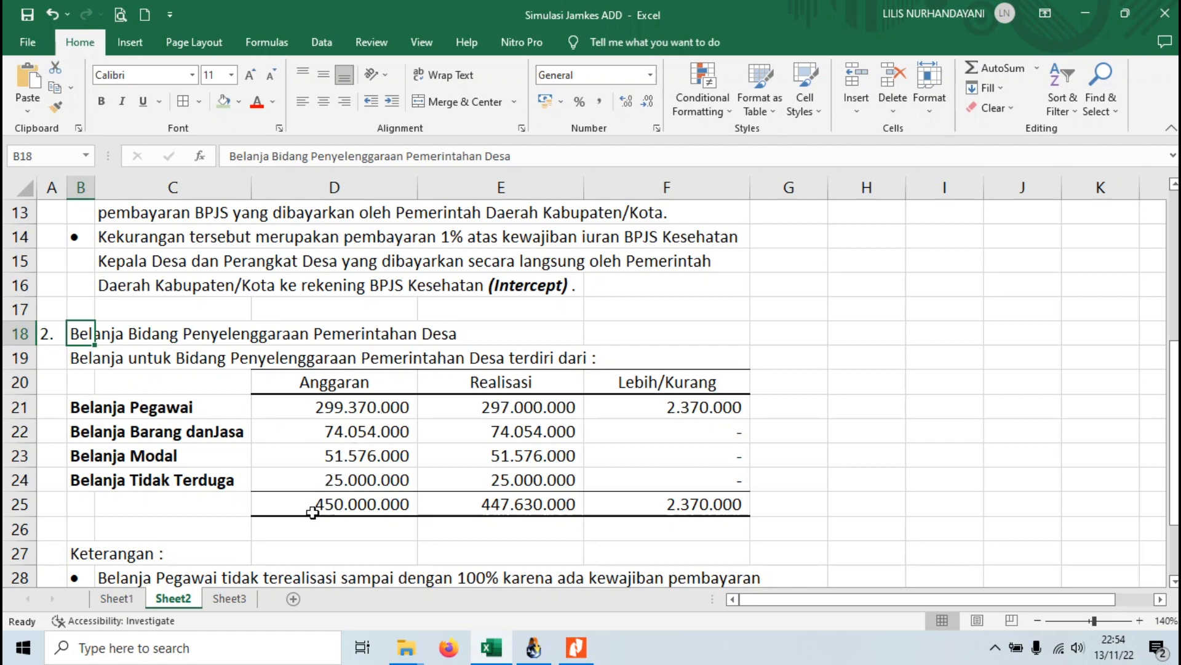
pyautogui.click(92, 409)
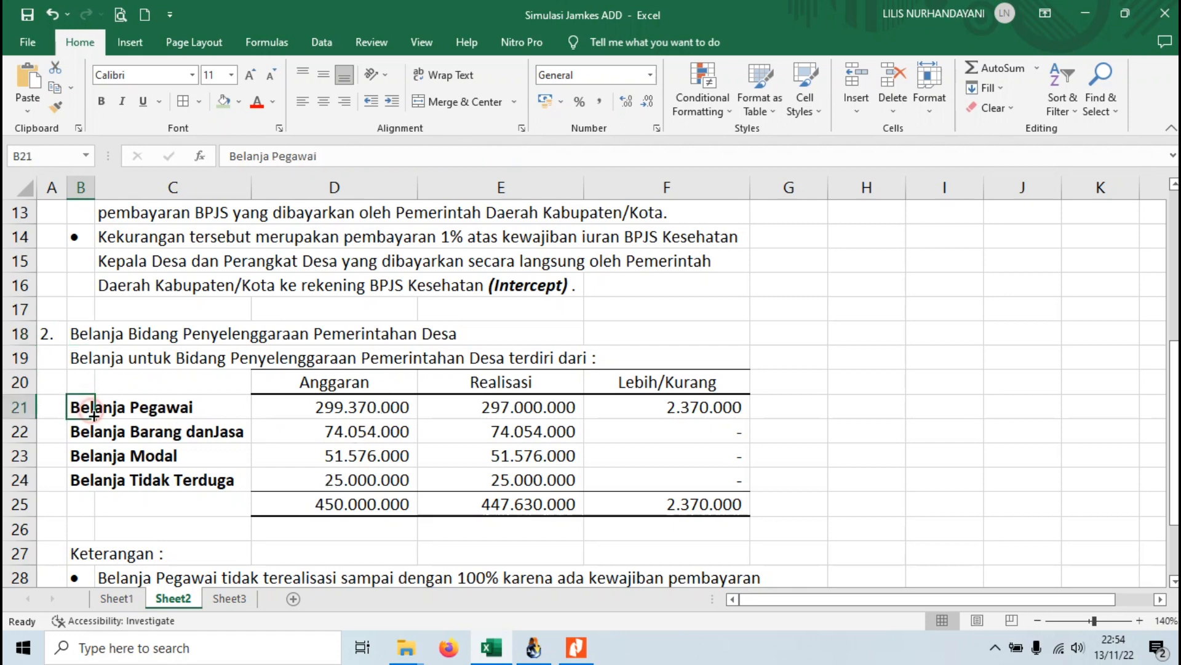
pyautogui.click(87, 434)
pyautogui.click(90, 458)
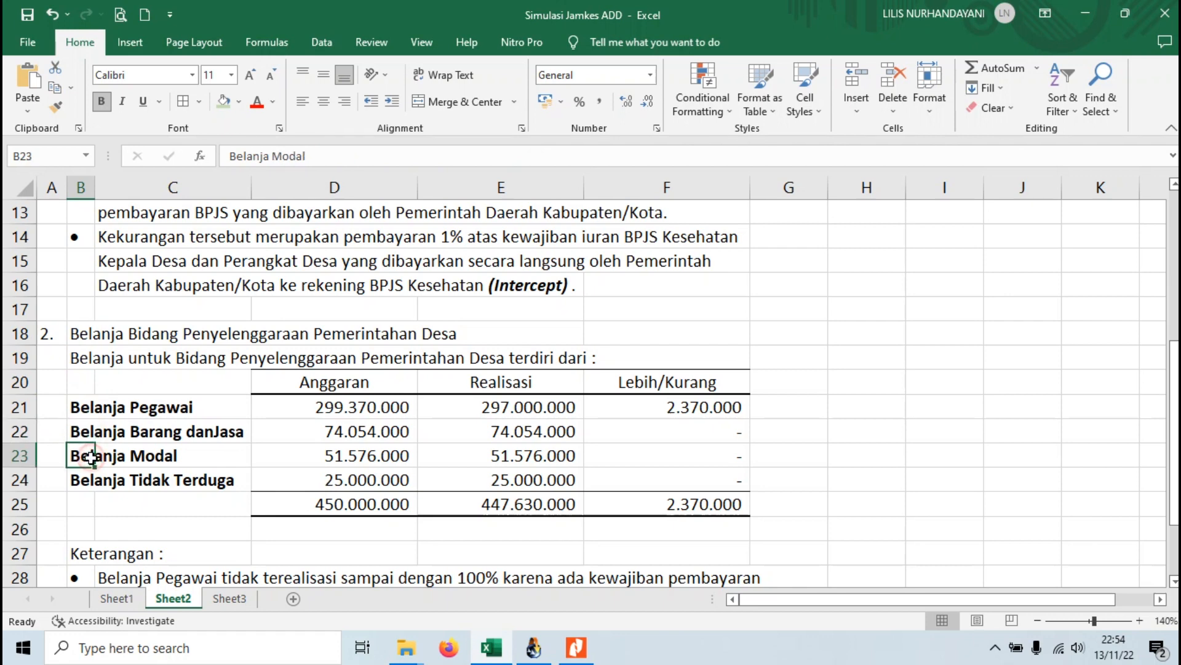
pyautogui.click(85, 482)
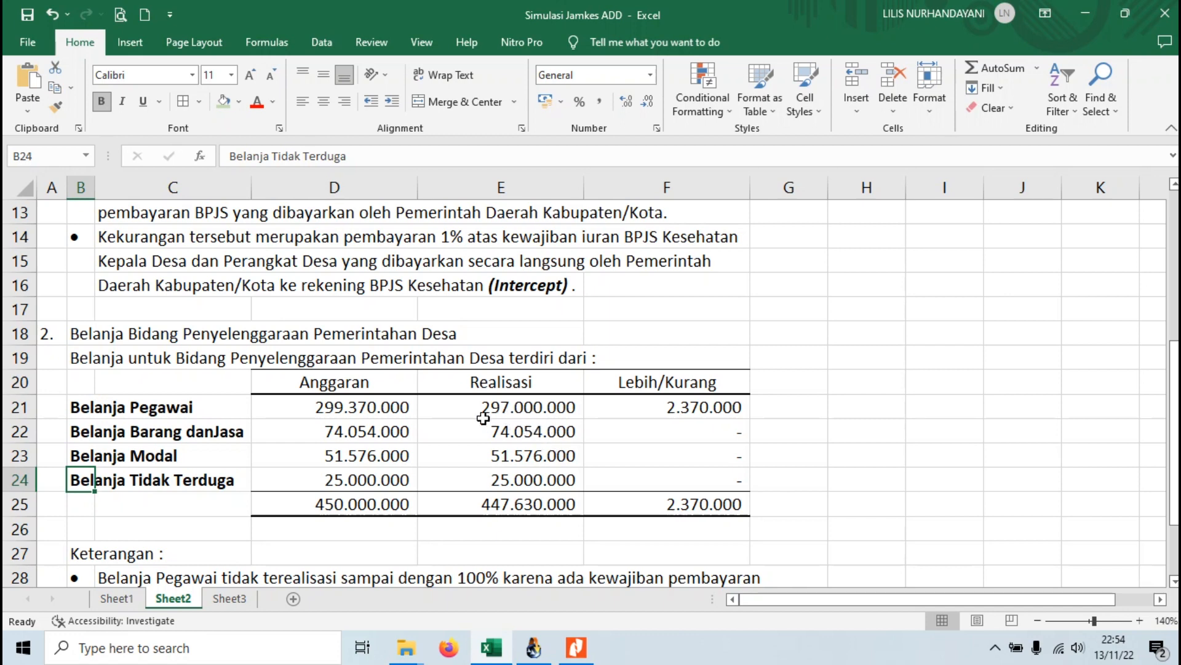
# Step: Compare the Anggaran, Realisasi and Lebih/Kurang amounts of Belanja Pegawai and read the Keterangan below the expenditure table
pyautogui.scroll(-1, 483, 413)
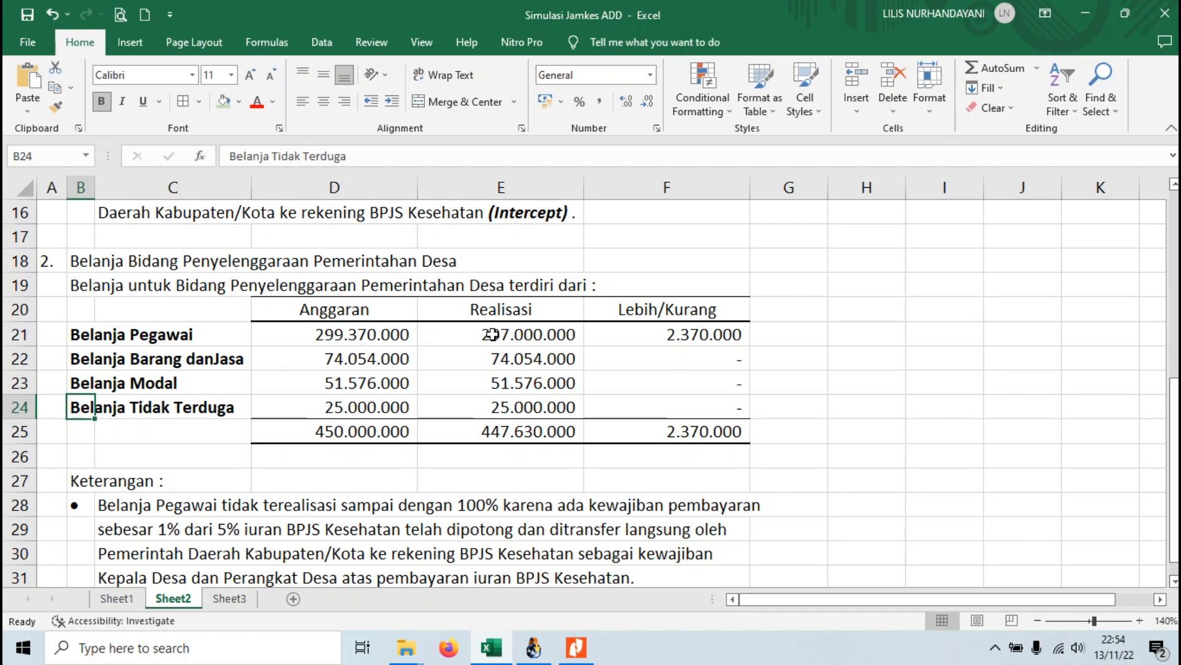
pyautogui.click(362, 337)
pyautogui.click(492, 329)
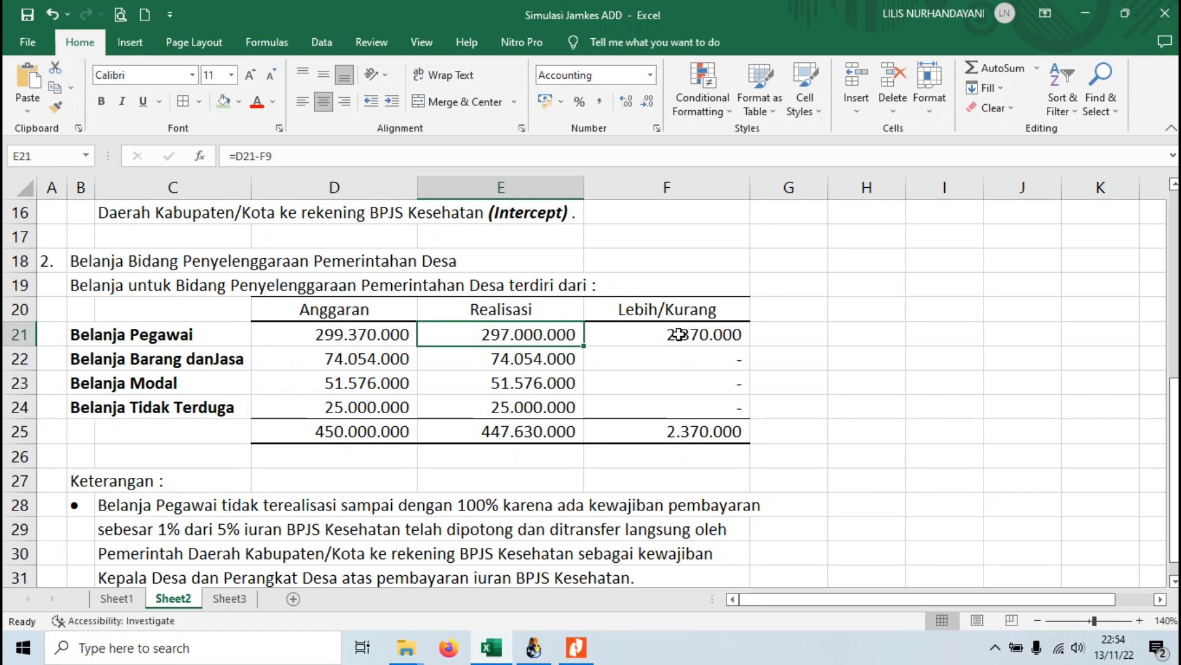
pyautogui.click(679, 334)
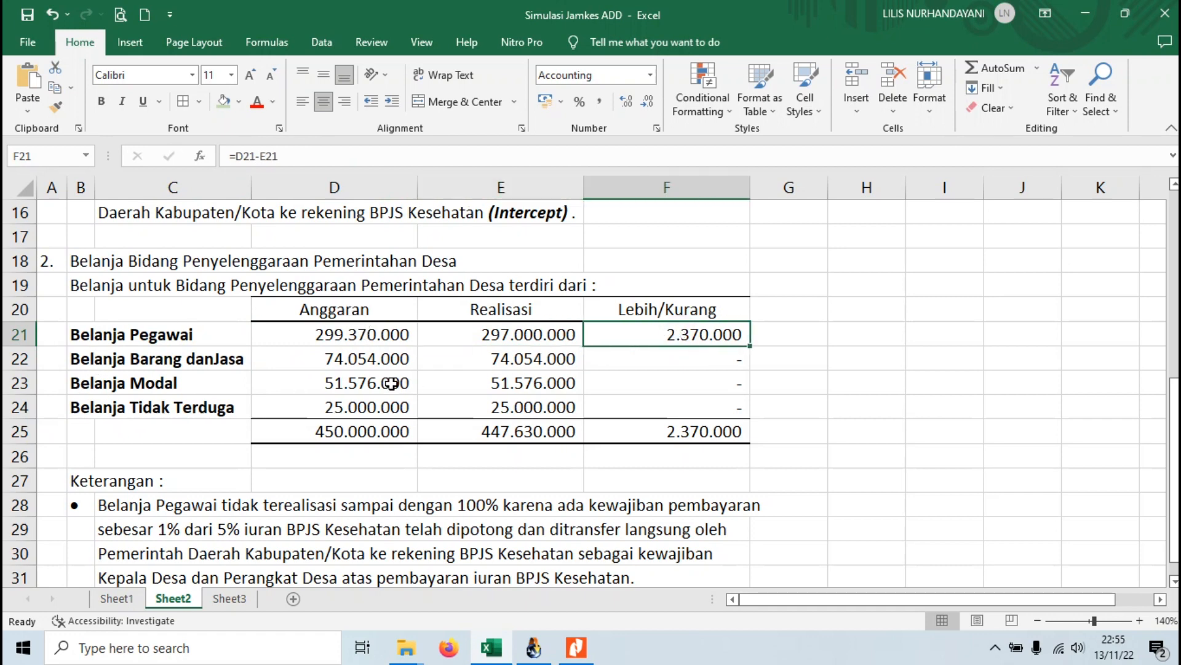
pyautogui.click(337, 339)
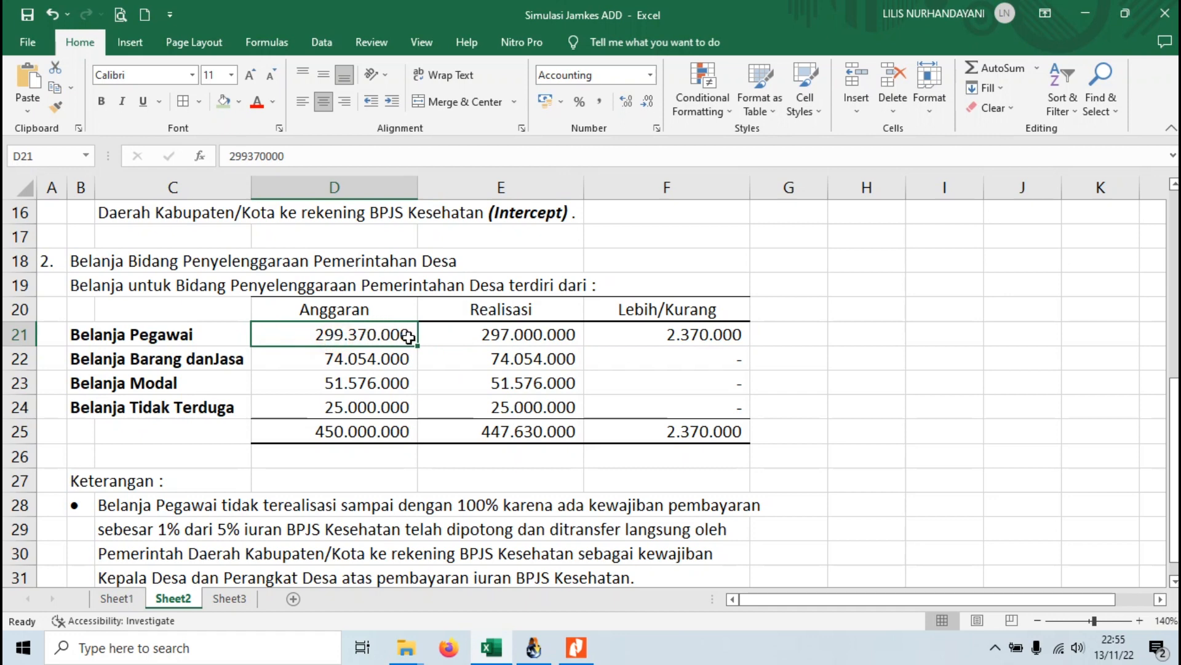
pyautogui.click(496, 340)
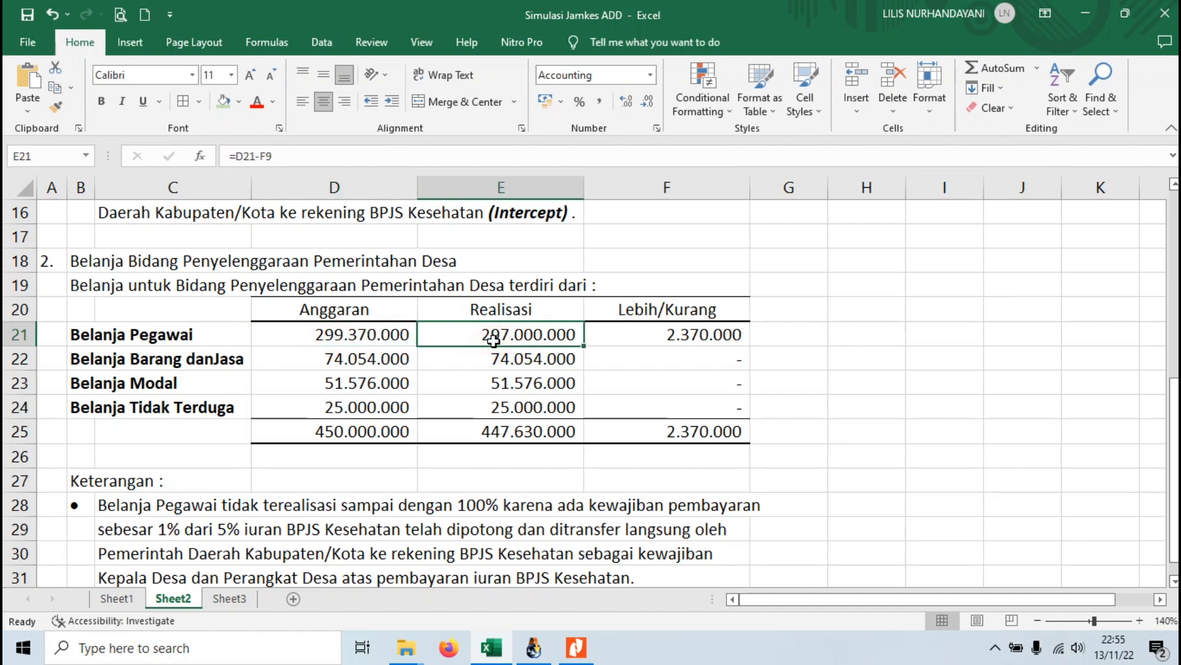
pyautogui.click(644, 334)
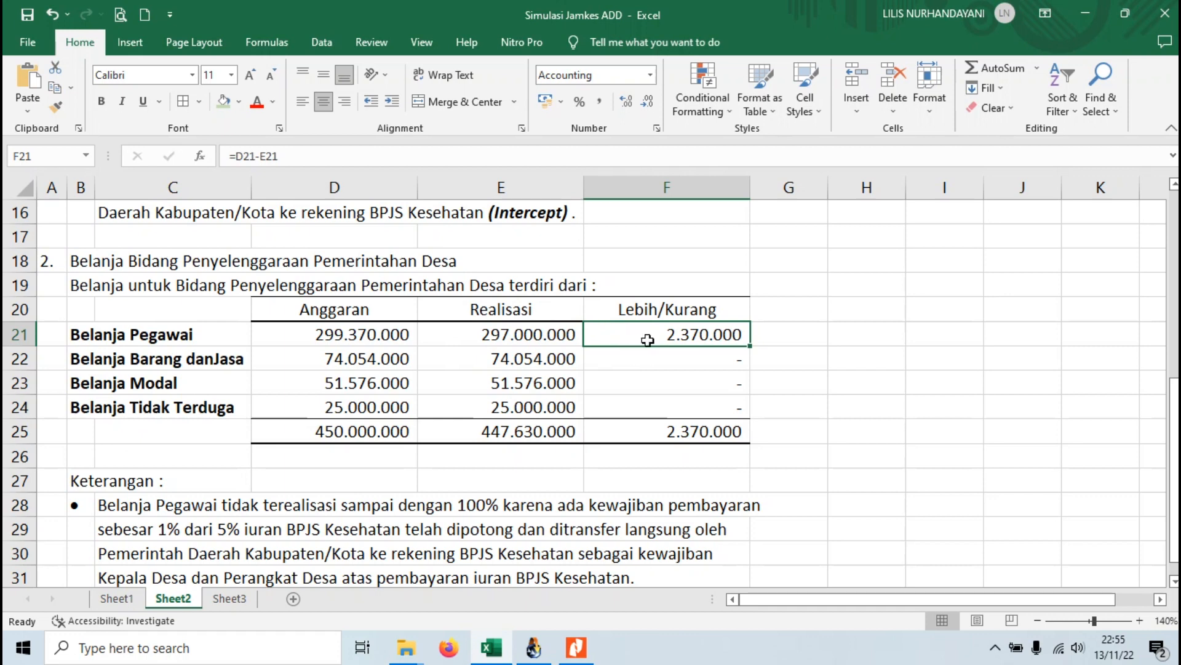
pyautogui.scroll(-1, 217, 521)
pyautogui.scroll(-1, 217, 522)
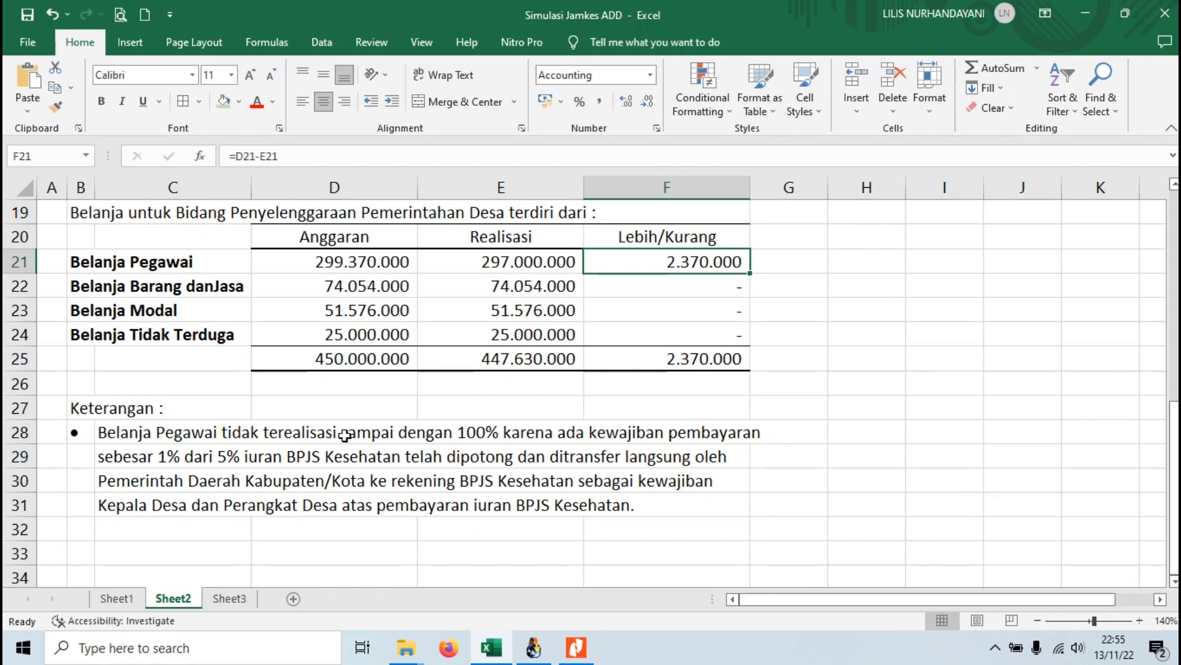
# Step: Look over the whole CALK sheet again from its title through the income and expenditure sections
pyautogui.scroll(6, 344, 436)
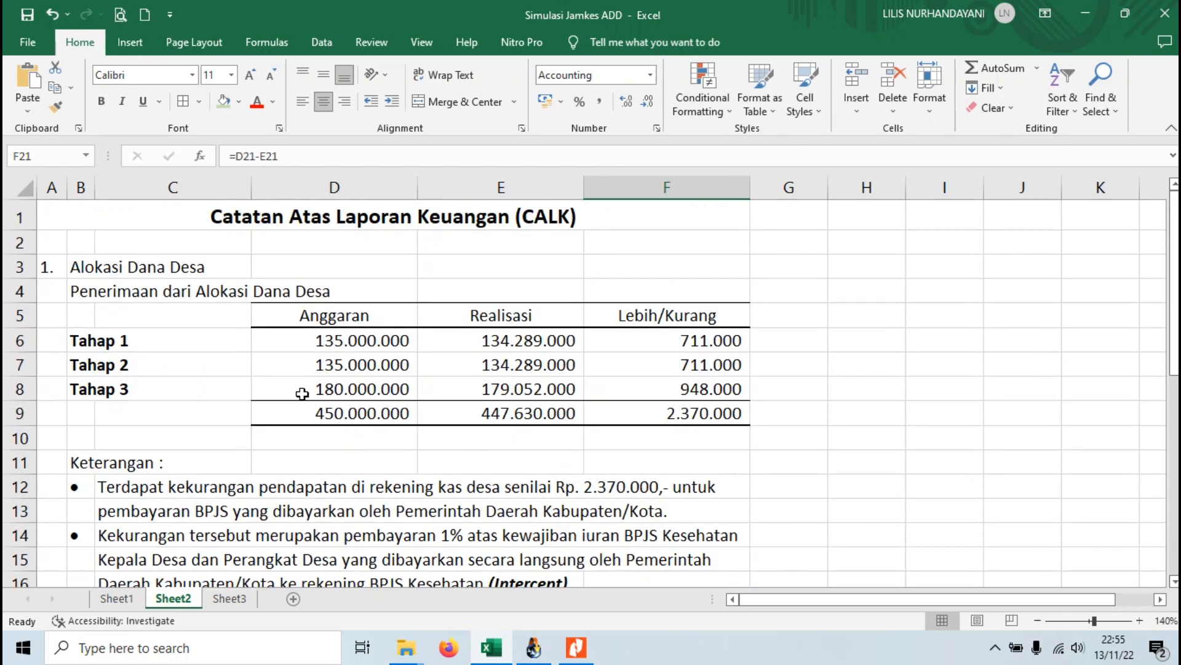
pyautogui.click(169, 227)
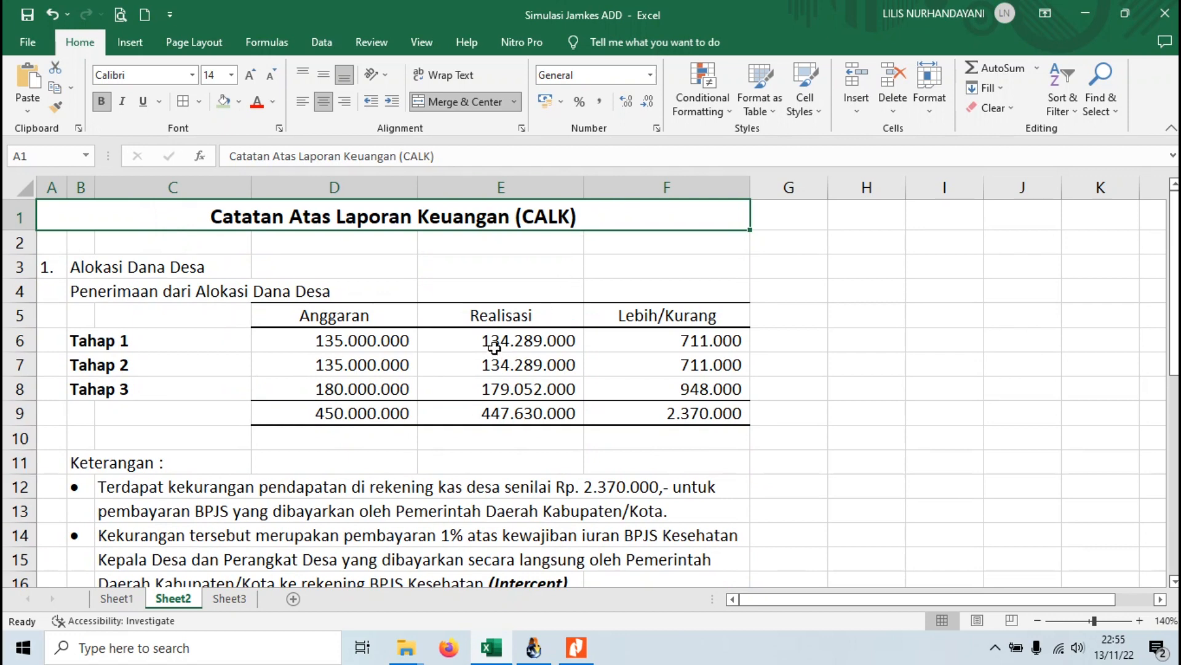
pyautogui.scroll(-2, 494, 348)
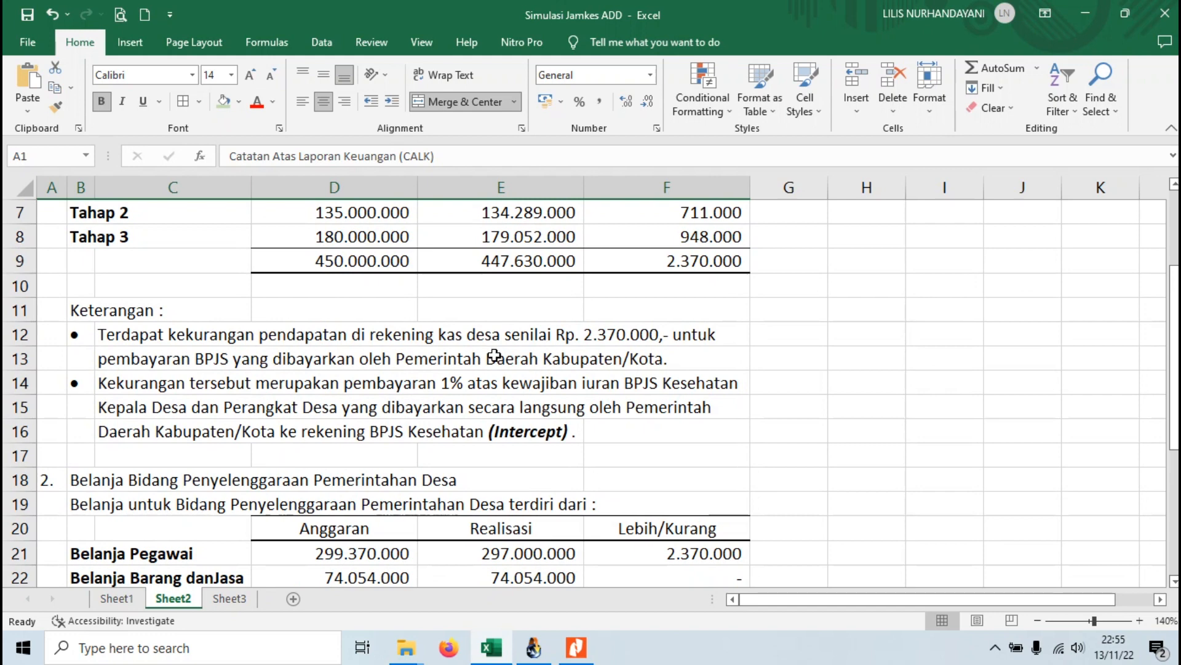
pyautogui.scroll(2, 495, 355)
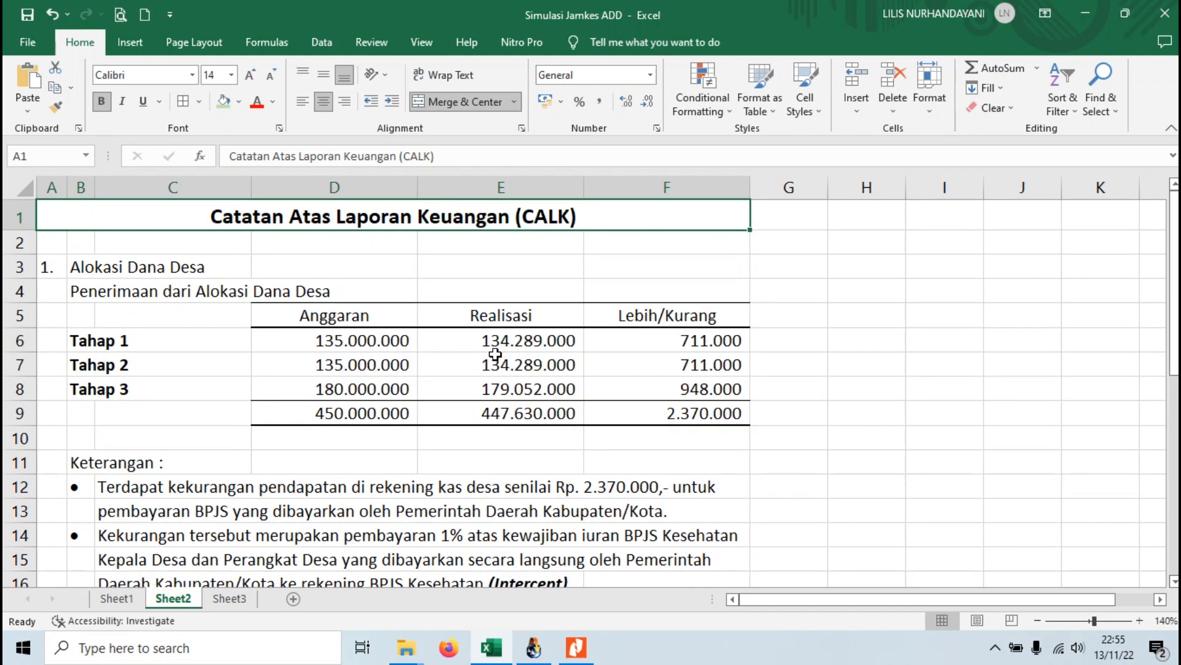
pyautogui.scroll(-2, 425, 283)
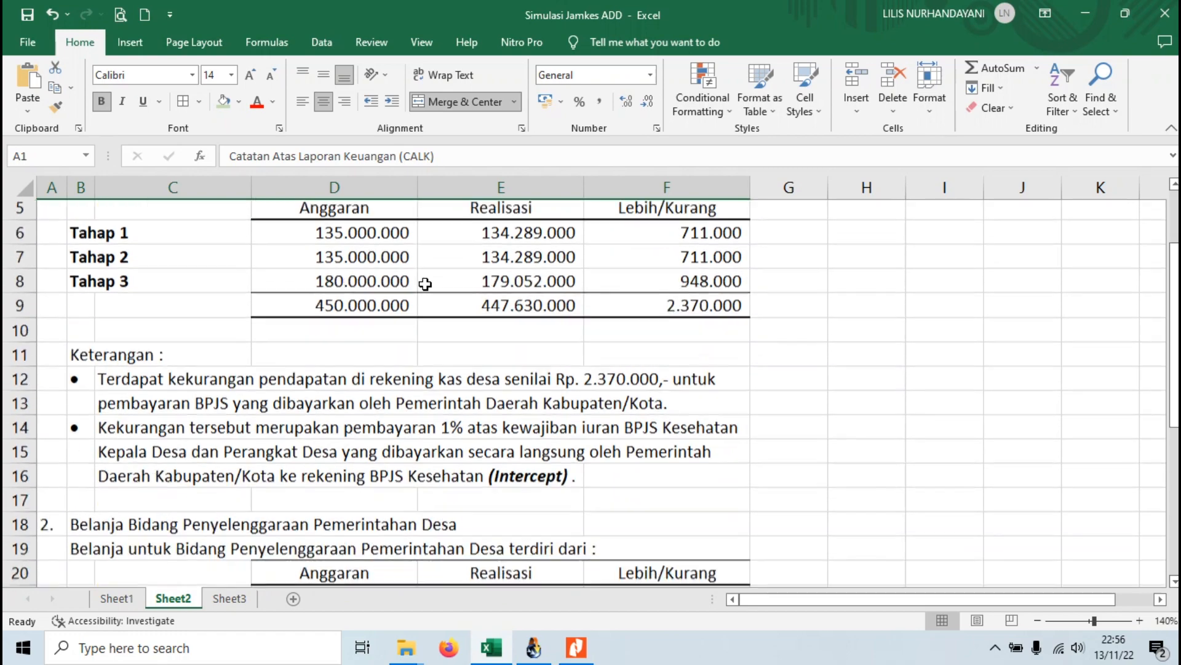
pyautogui.scroll(-3, 425, 283)
pyautogui.scroll(5, 426, 286)
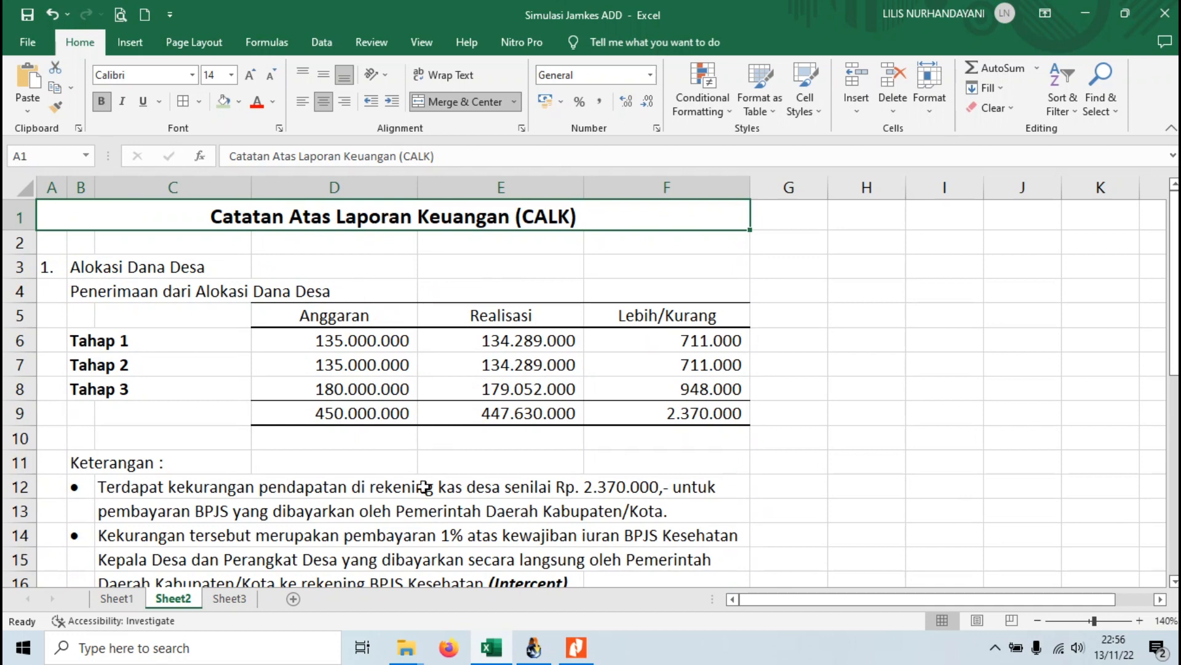
# Step: Switch to SisKeuDes and close the ADD realisation report preview and the Laporan Keuangan Desa window
pyautogui.click(533, 656)
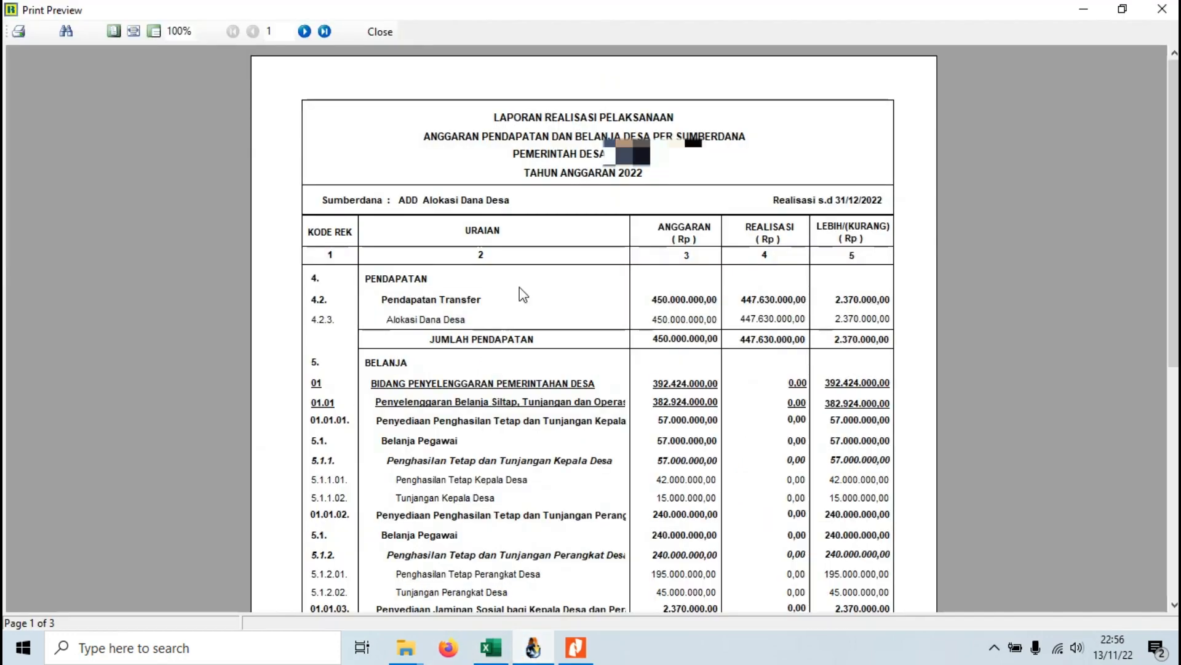
pyautogui.click(381, 34)
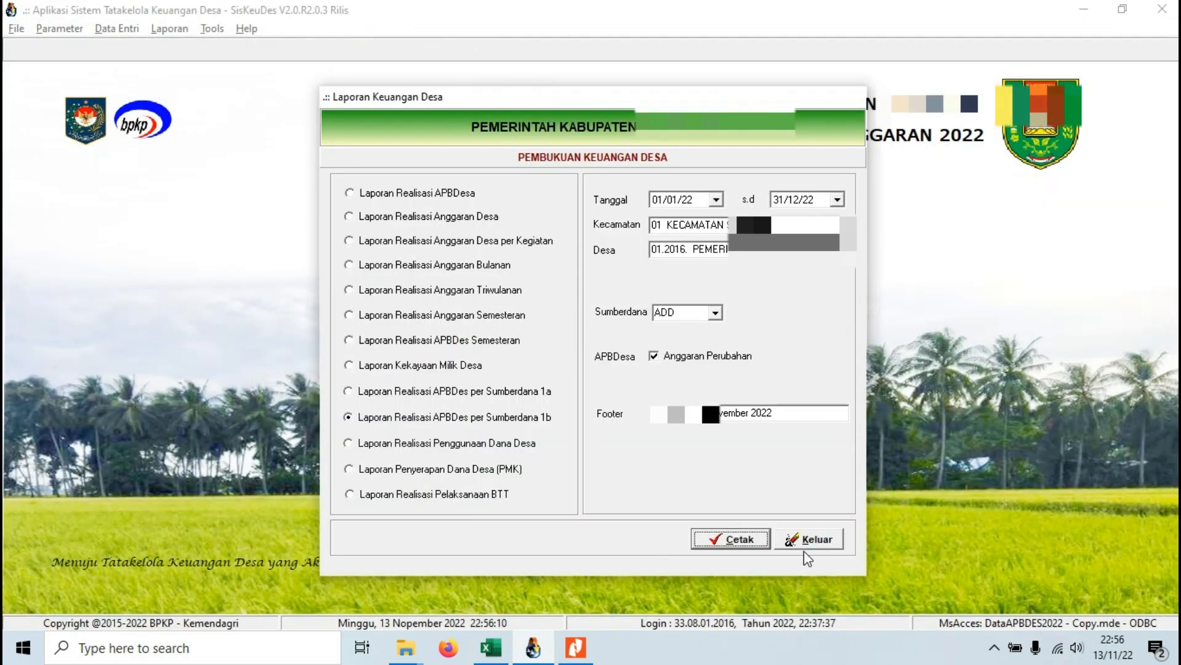
pyautogui.click(806, 548)
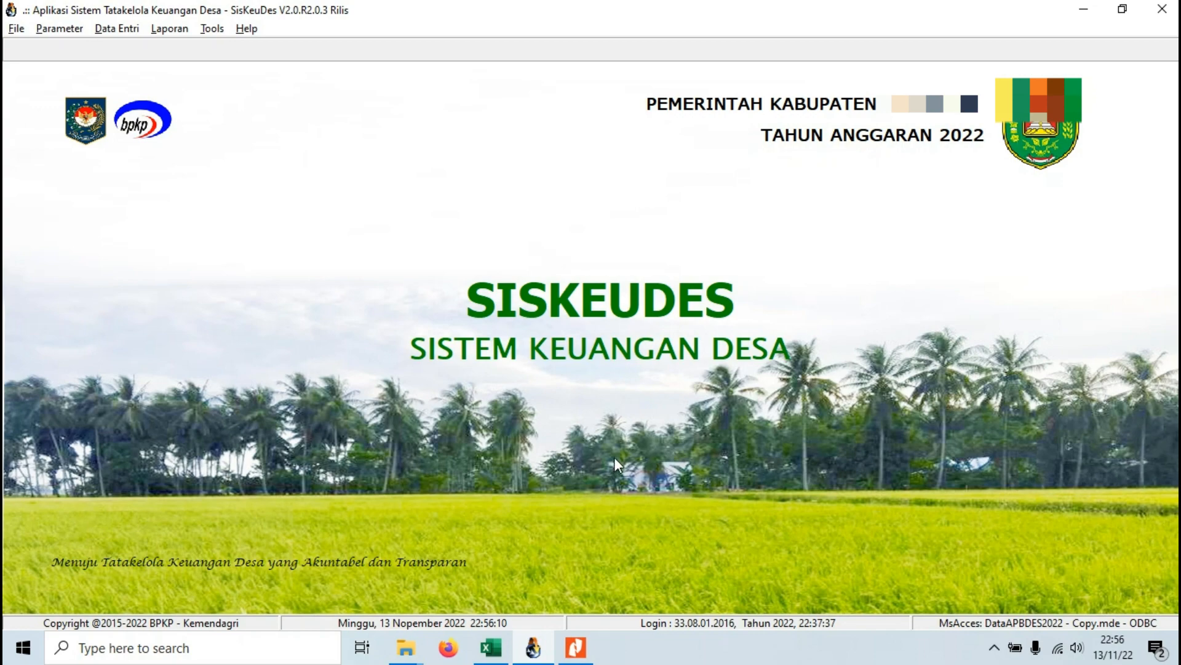
# Step: Switch to Nitro Pro, view the first page of the Dirjen Bina Pemdes Kemendagri letter, and return to SisKeuDes
pyautogui.click(578, 652)
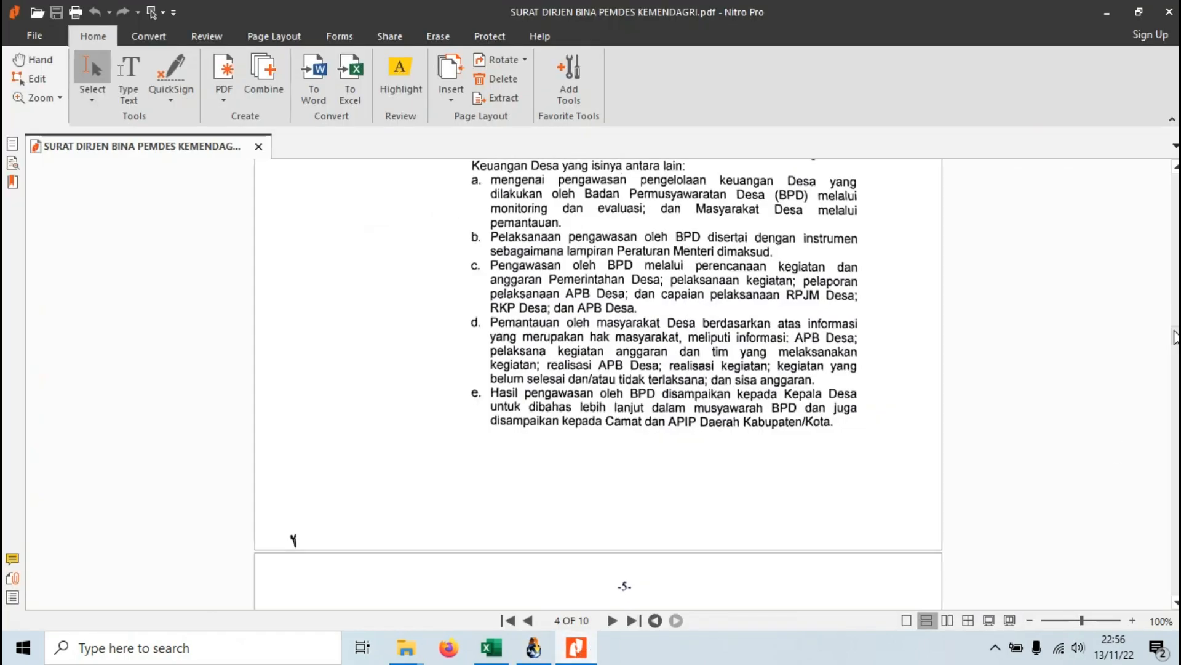
pyautogui.moveTo(1176, 335); pyautogui.dragTo(1176, 172)
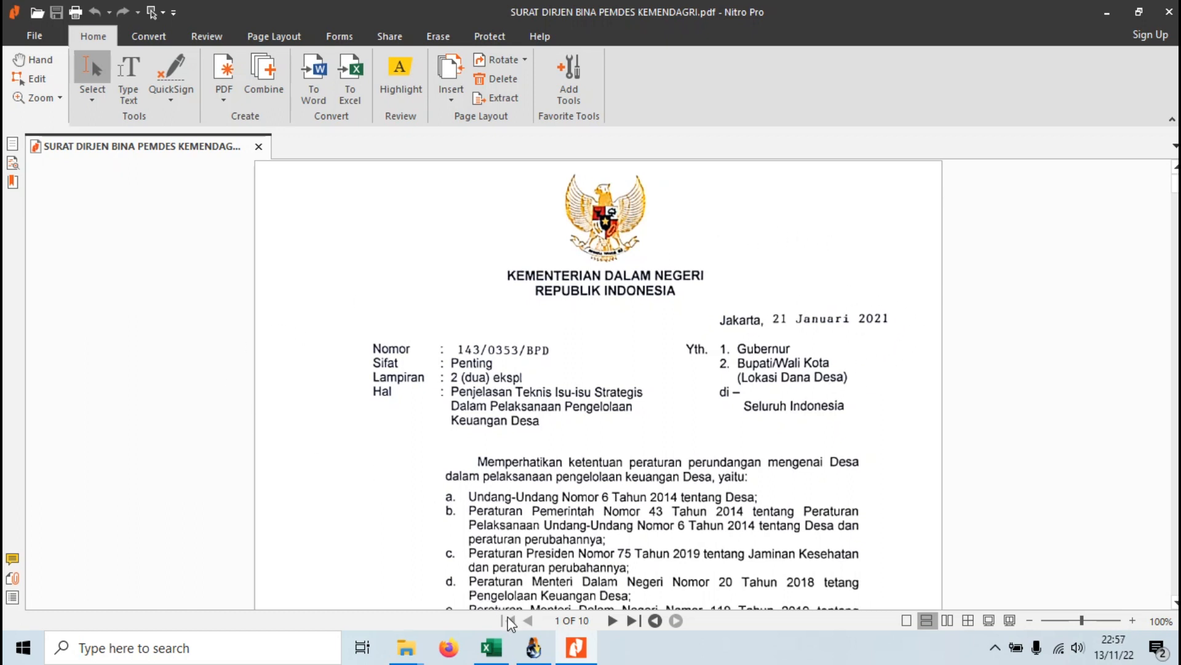
pyautogui.click(534, 653)
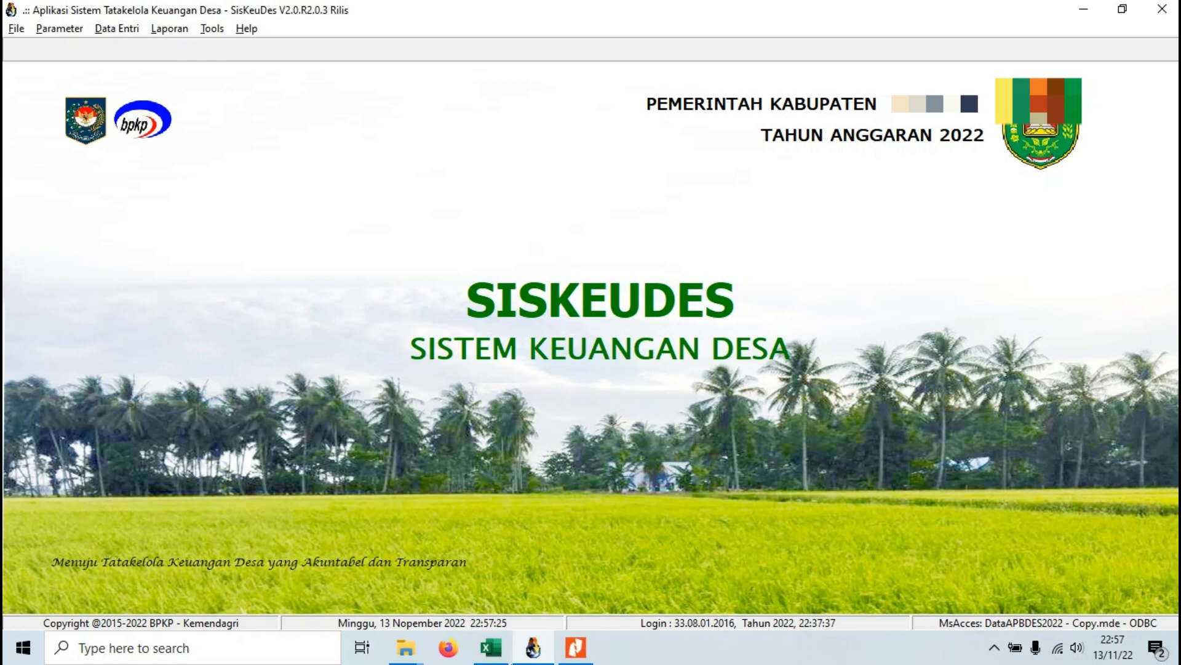
# Step: Switch to Excel, glance over the CALK notes on Sheet2, and return to SisKeuDes
pyautogui.click(490, 654)
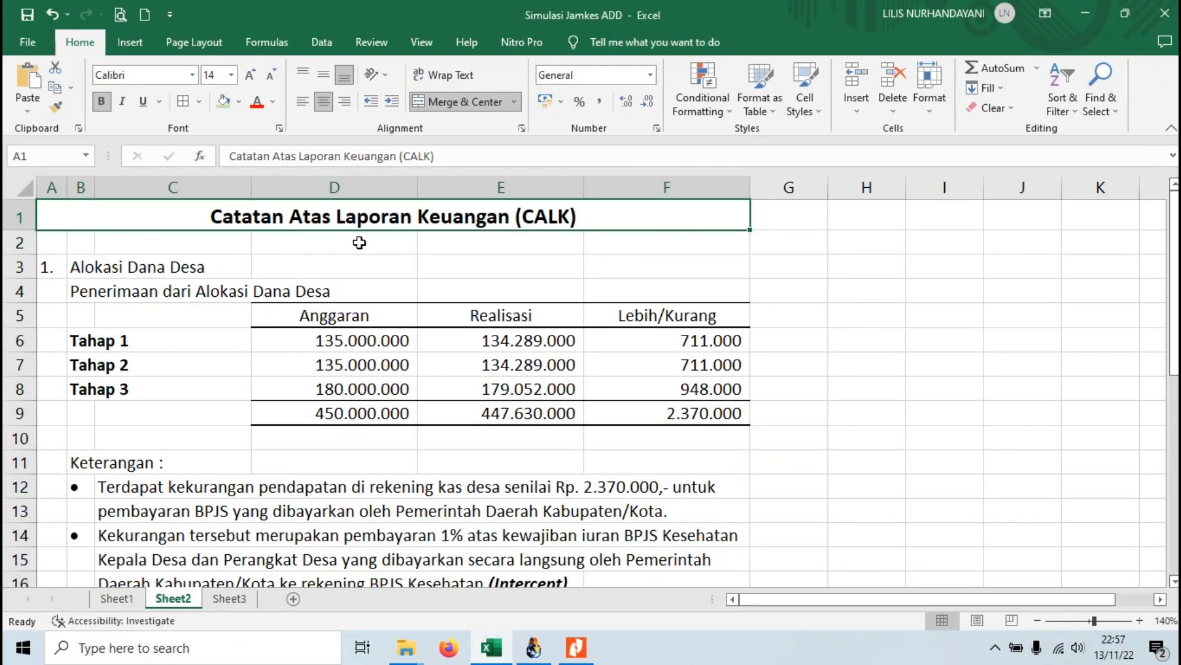
pyautogui.scroll(-2, 404, 354)
pyautogui.scroll(2, 434, 354)
pyautogui.click(532, 654)
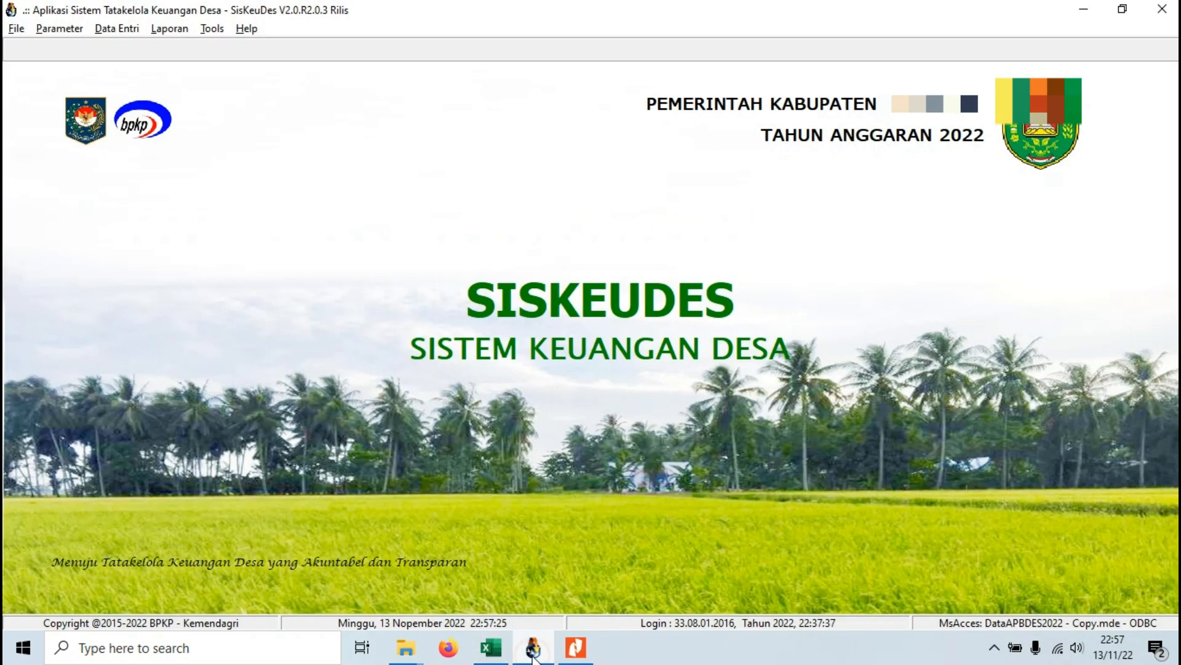